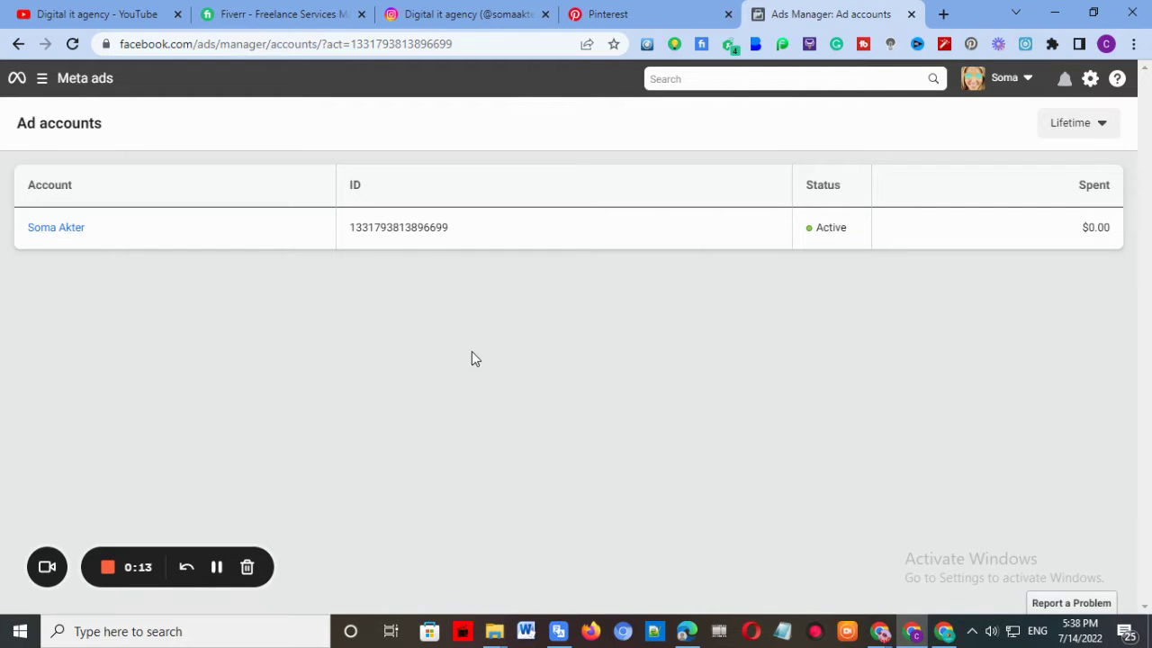
Open the active ad account and look through its list of draft campaigns
click(78, 229)
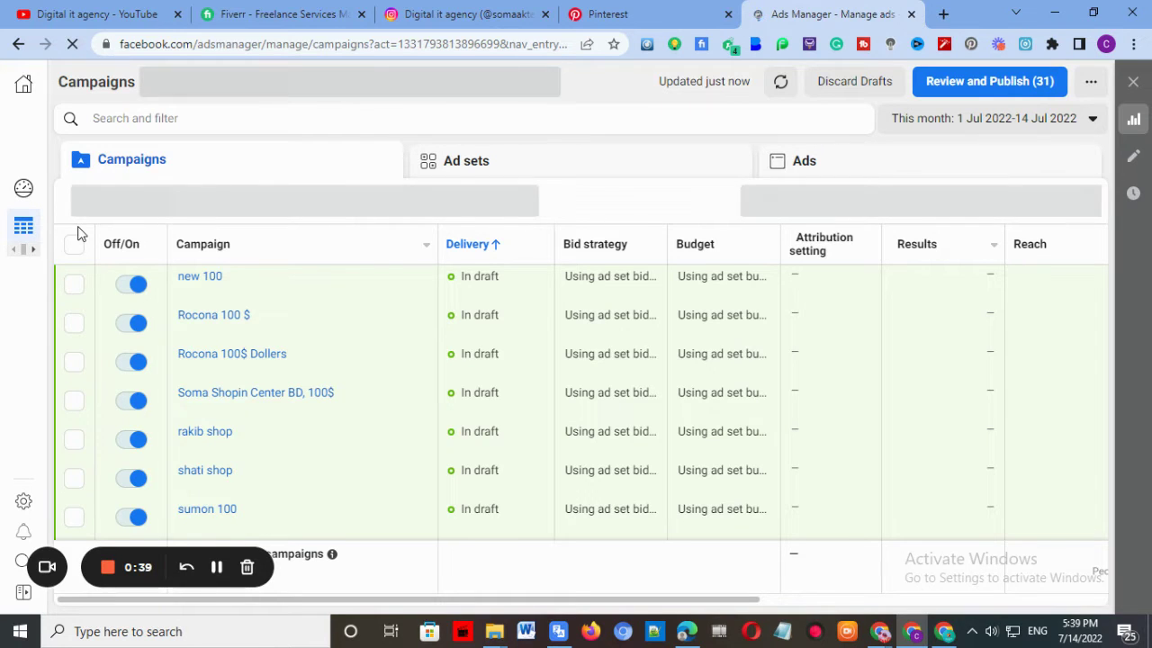
scroll(578, 304, down, 2)
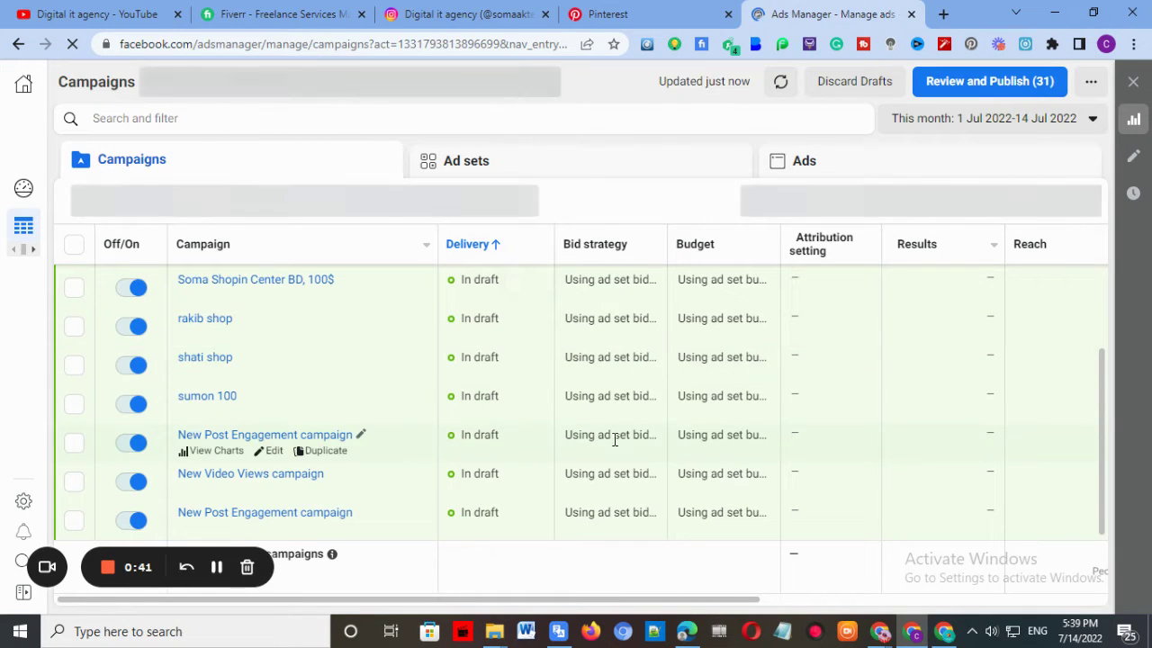
scroll(548, 363, up, 2)
scroll(543, 359, down, 2)
mouse_move(542, 364)
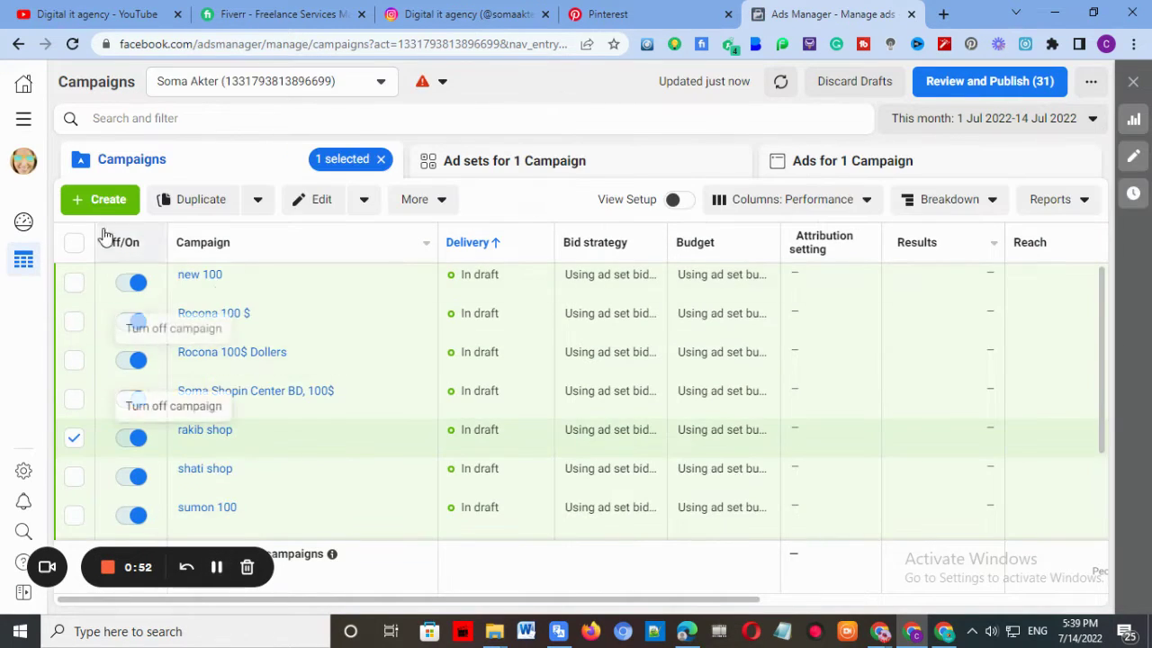
Create a new campaign with the Brand Awareness objective
click(100, 199)
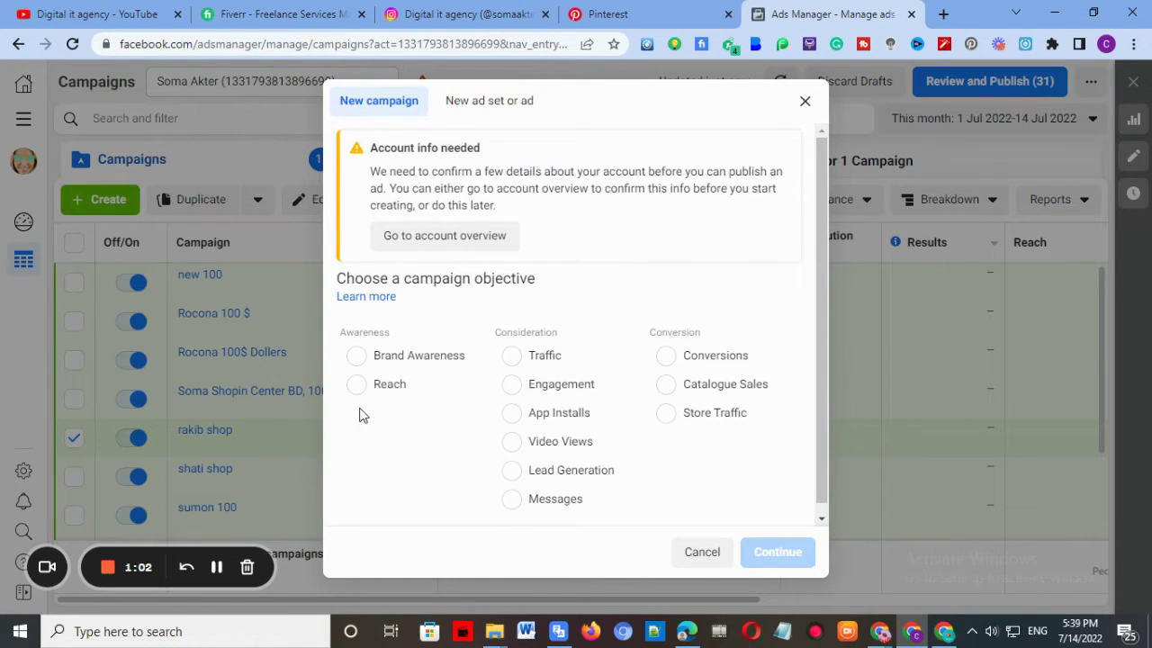
click(356, 365)
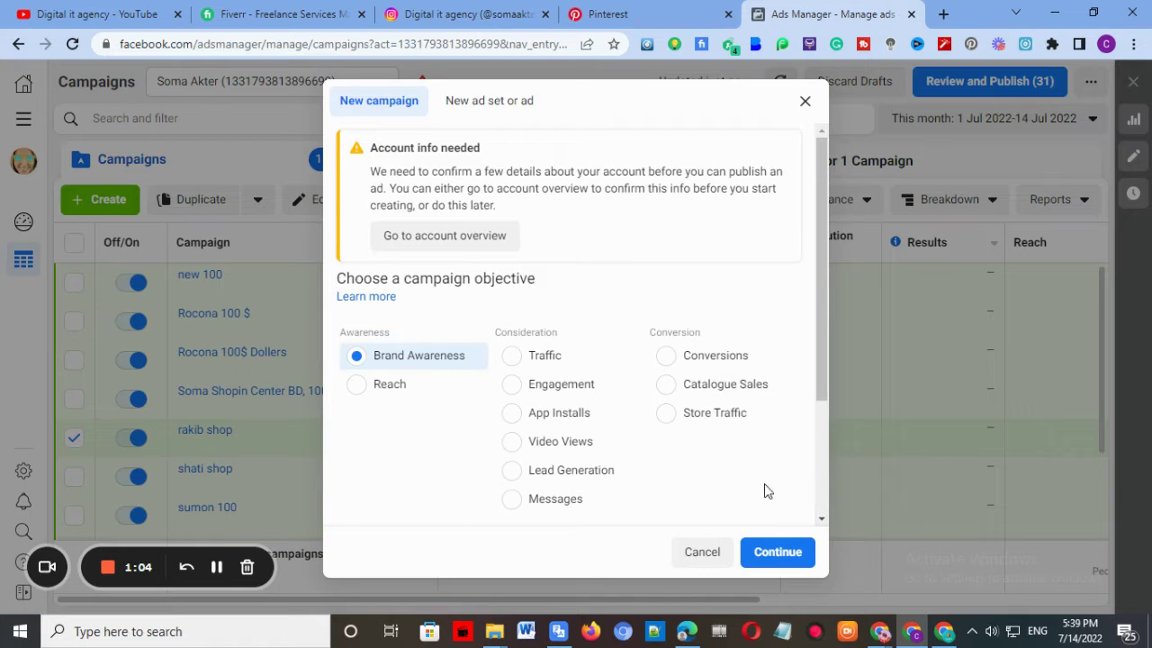
click(779, 553)
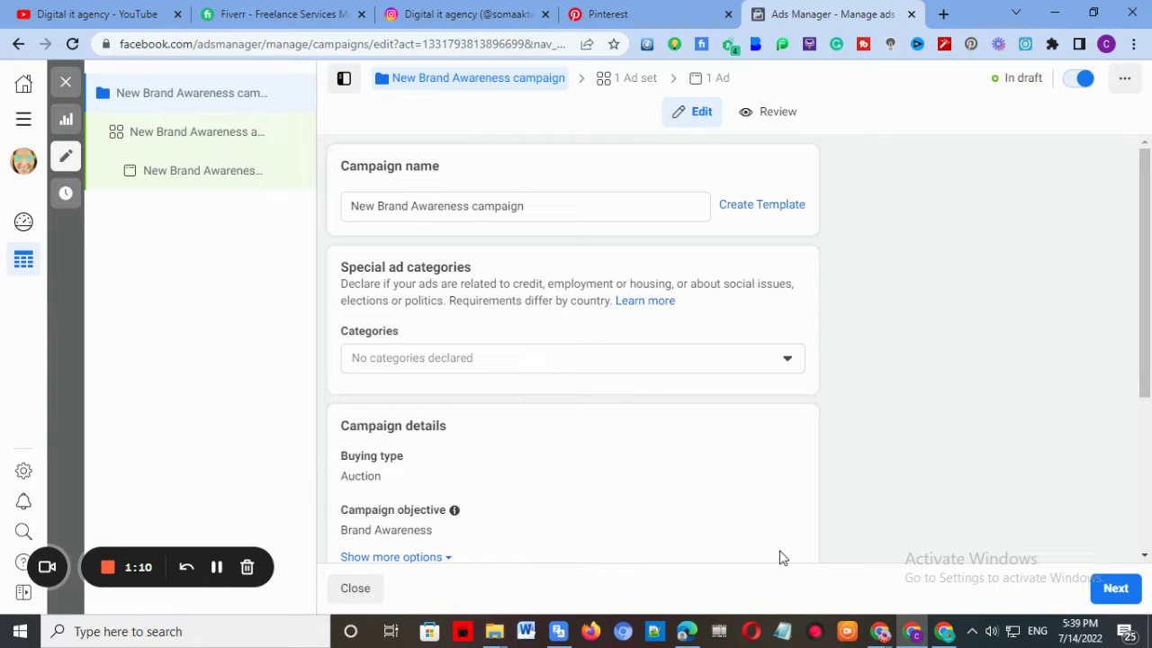
Name the campaign "Fashion 100$" and continue to its ad set settings
click(520, 211)
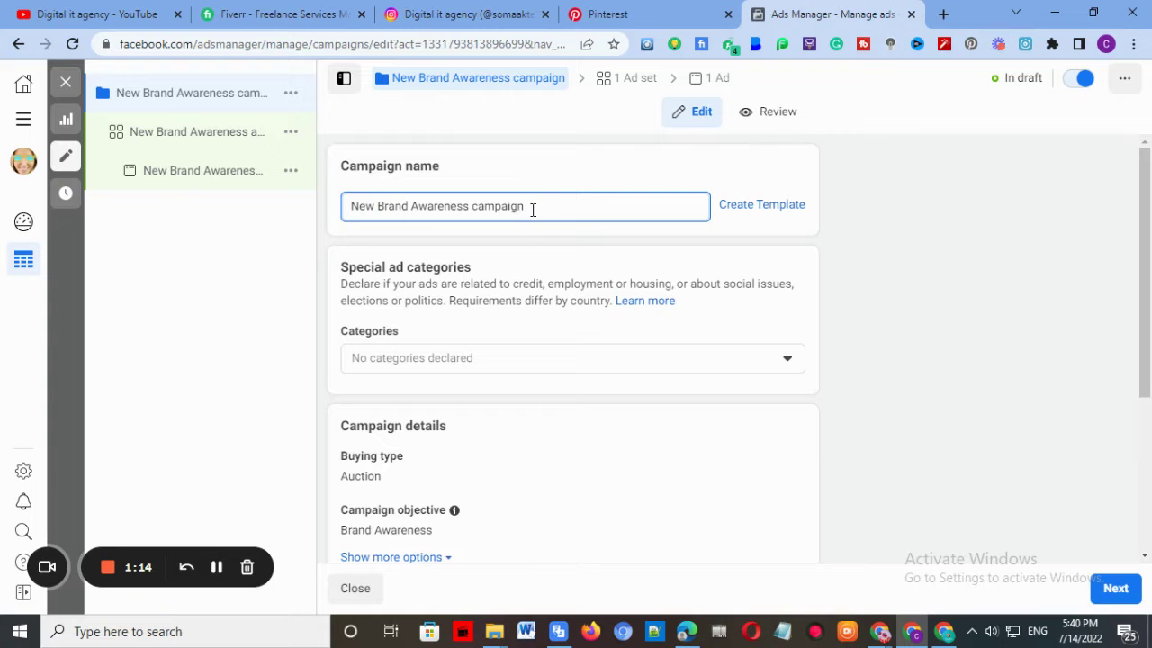
key(BackSpace)
key(BackSpace)
key(BackSpace)
key(BackSpace)
key(BackSpace)
key(BackSpace)
key(BackSpace)
key(BackSpace)
key(BackSpace)
key(BackSpace)
key(BackSpace)
key(BackSpace)
key(BackSpace)
key(BackSpace)
key(BackSpace)
key(BackSpace)
key(BackSpace)
key(BackSpace)
key(BackSpace)
key(BackSpace)
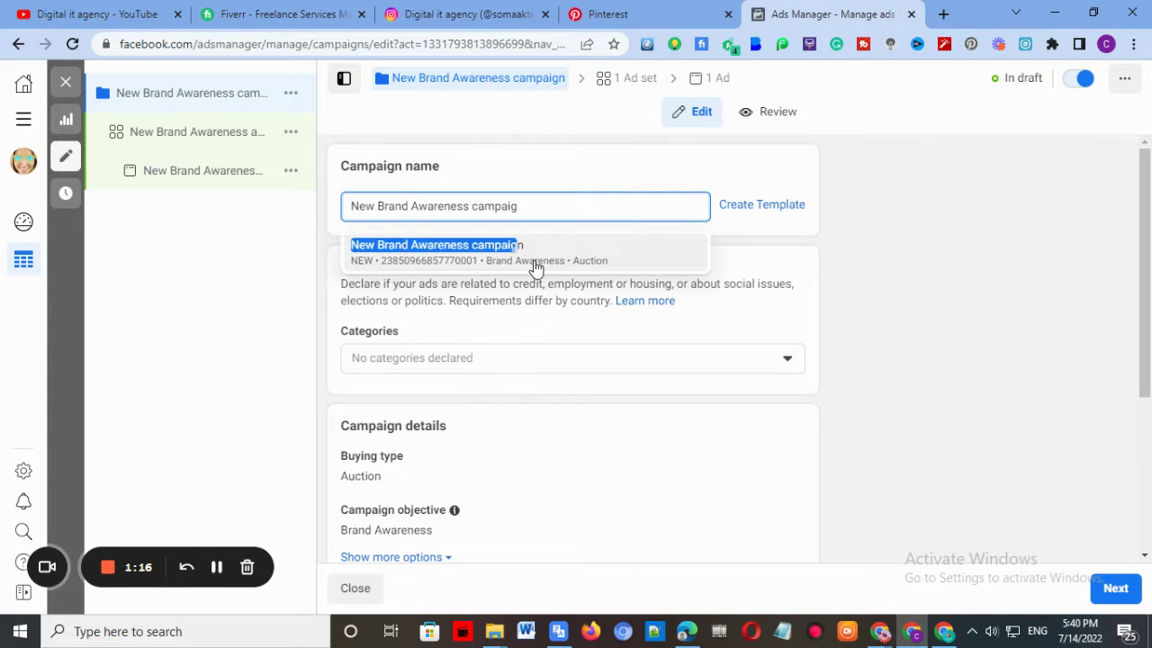
key(BackSpace)
key(BackSpace)
key(BackSpace)
key(BackSpace)
key(BackSpace)
key(BackSpace)
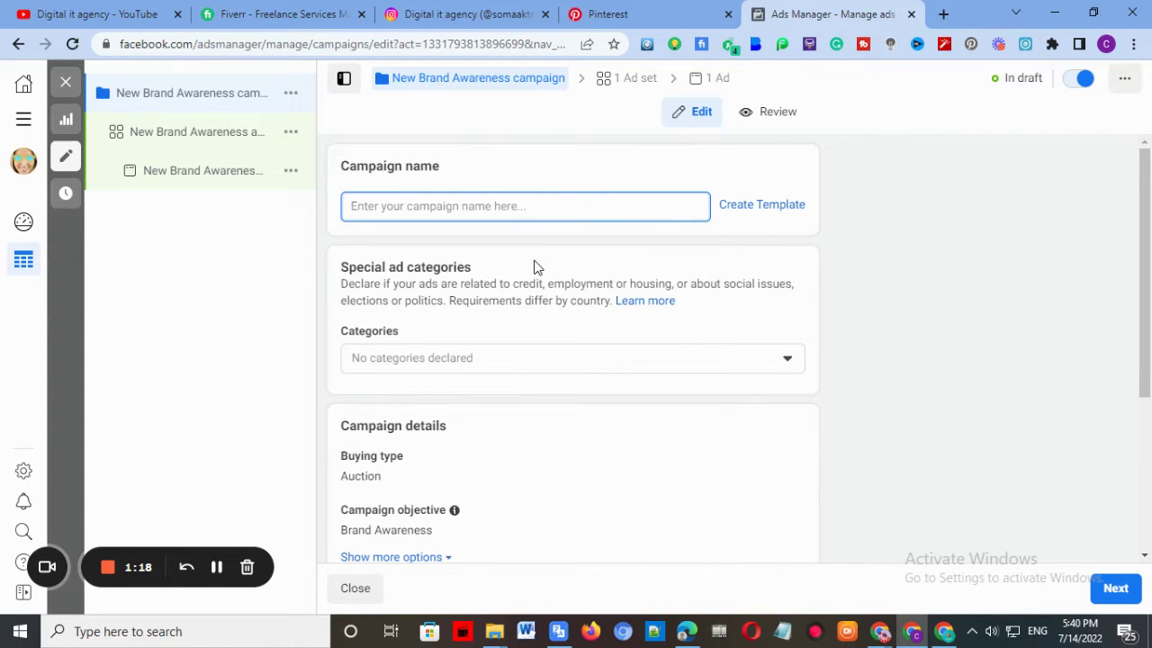
text(F)
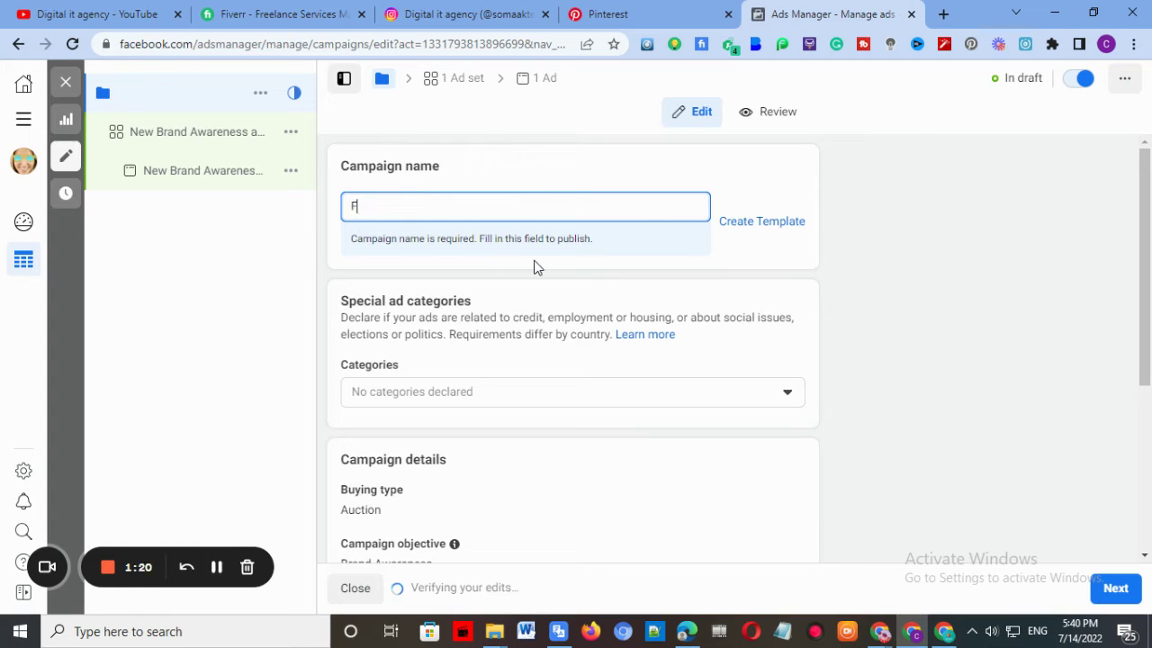
text(ash)
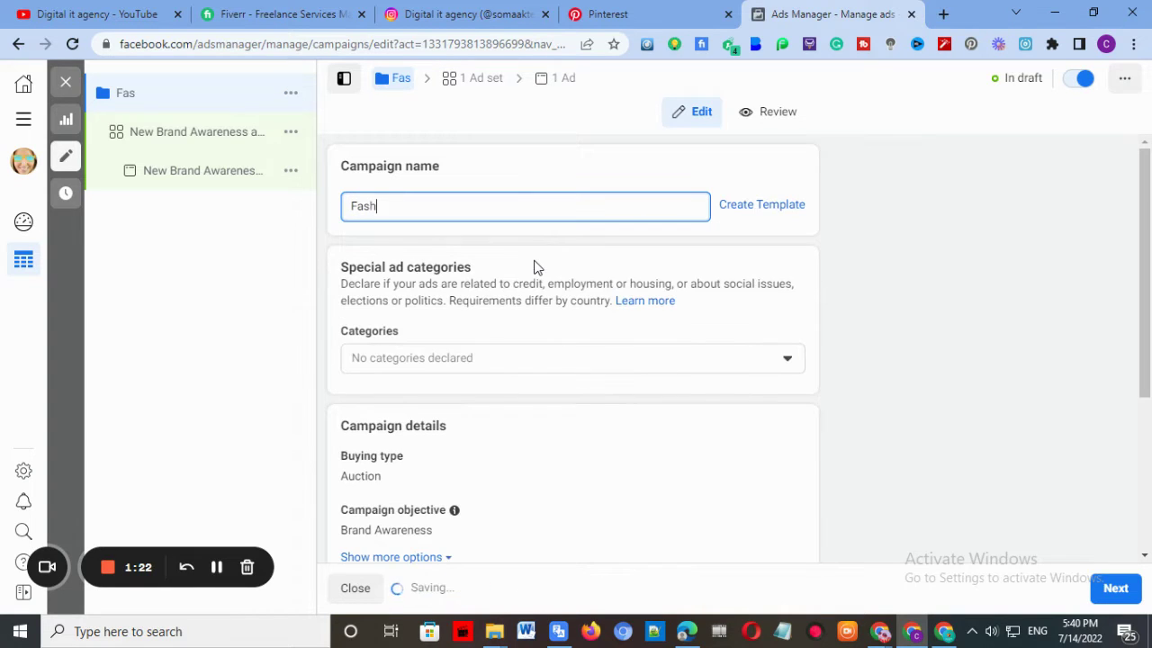
text(io)
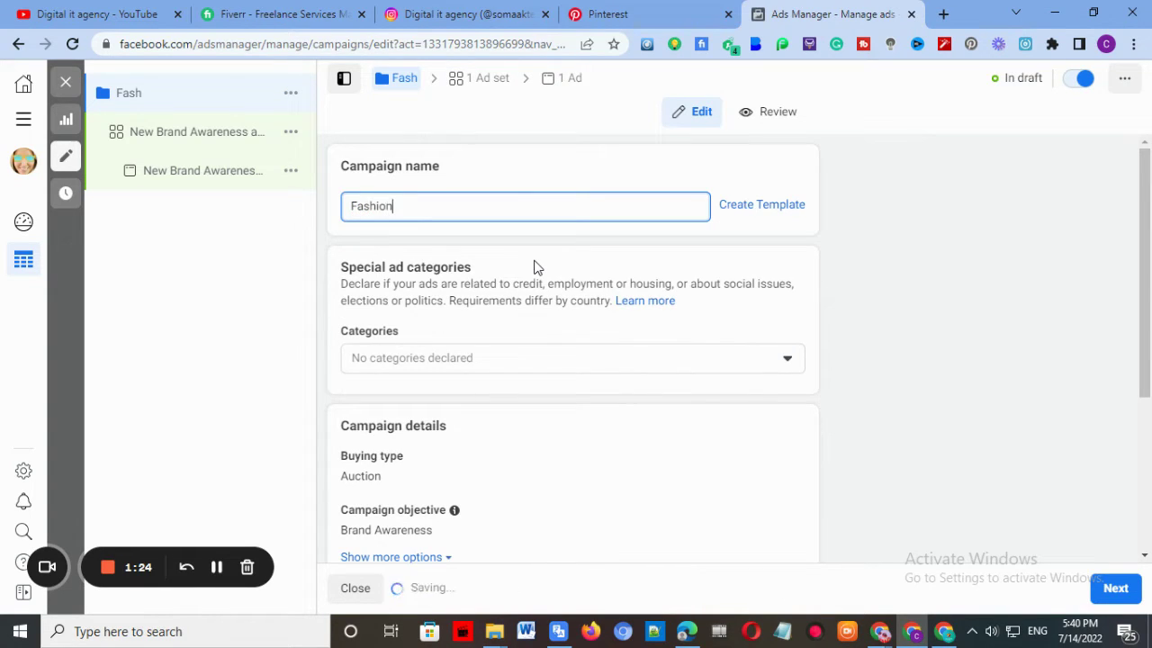
text(n )
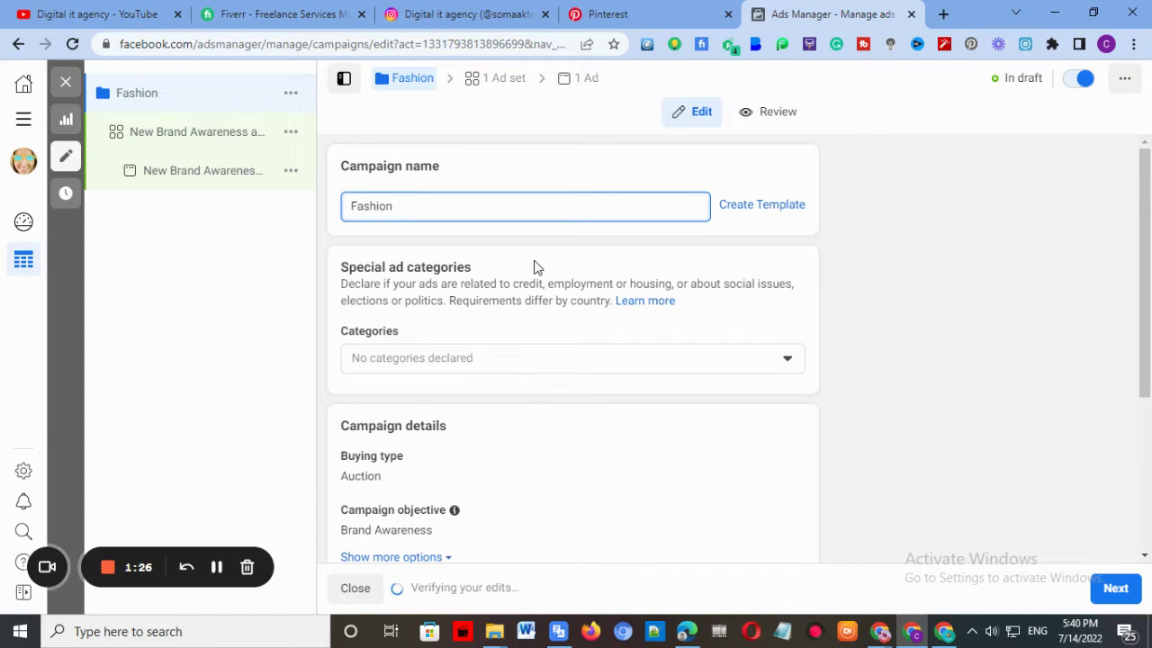
text(100)
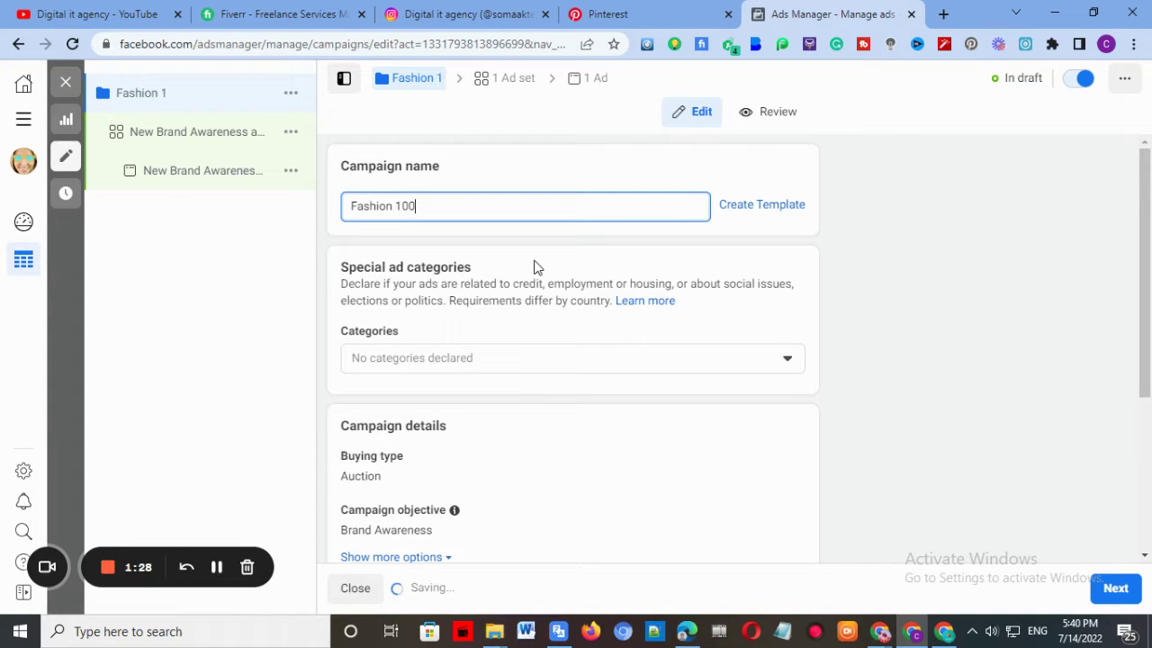
text($)
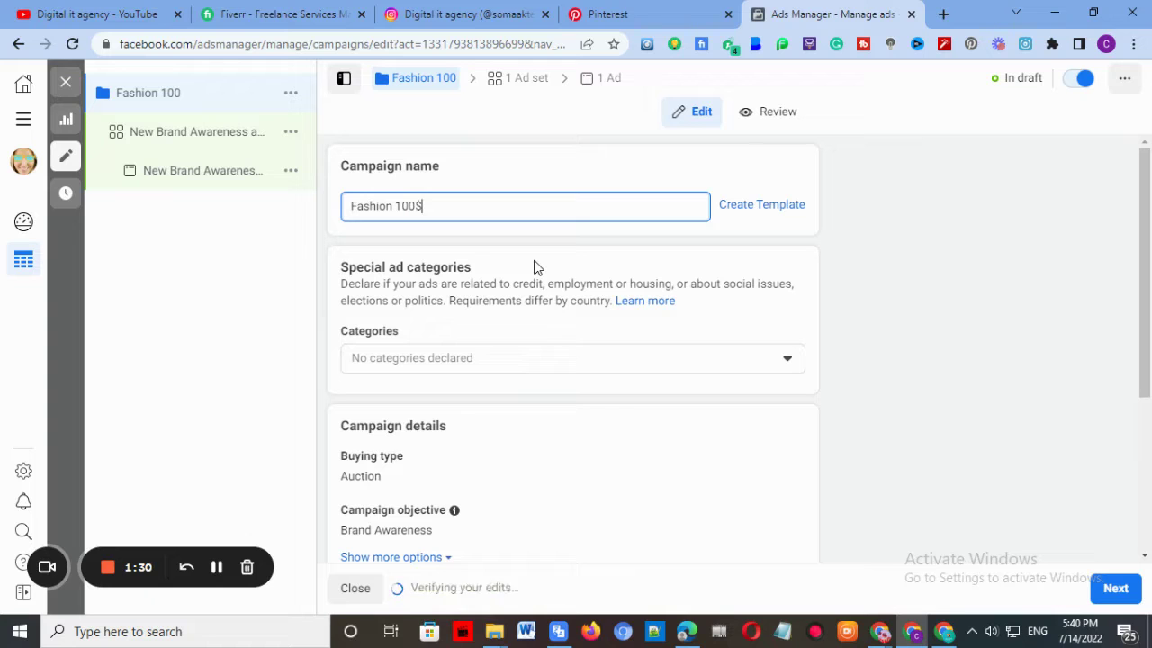
scroll(557, 408, down, 2)
scroll(557, 408, down, 1)
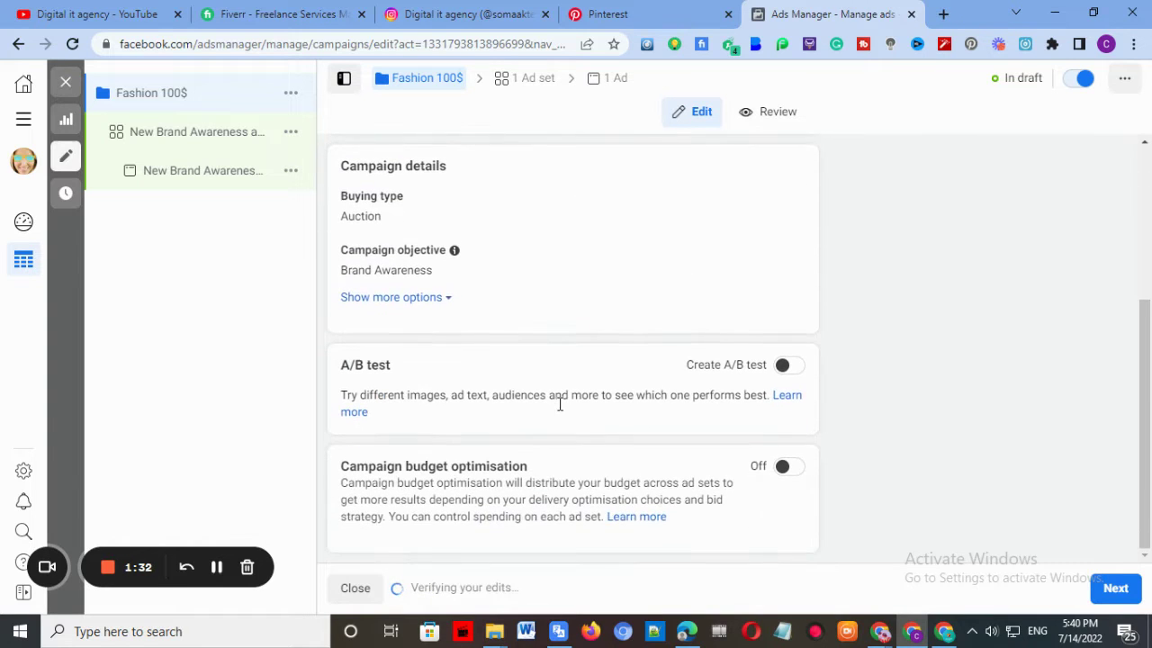
click(1115, 592)
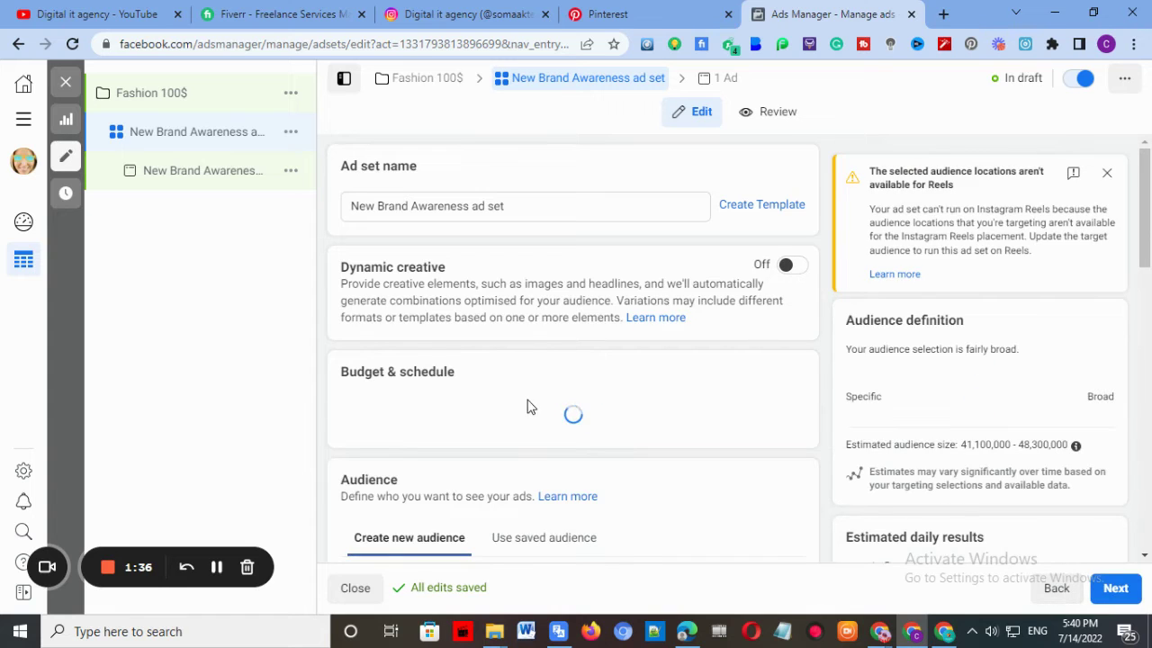
Replace the default ad set name with "Fashion 100$"
click(526, 206)
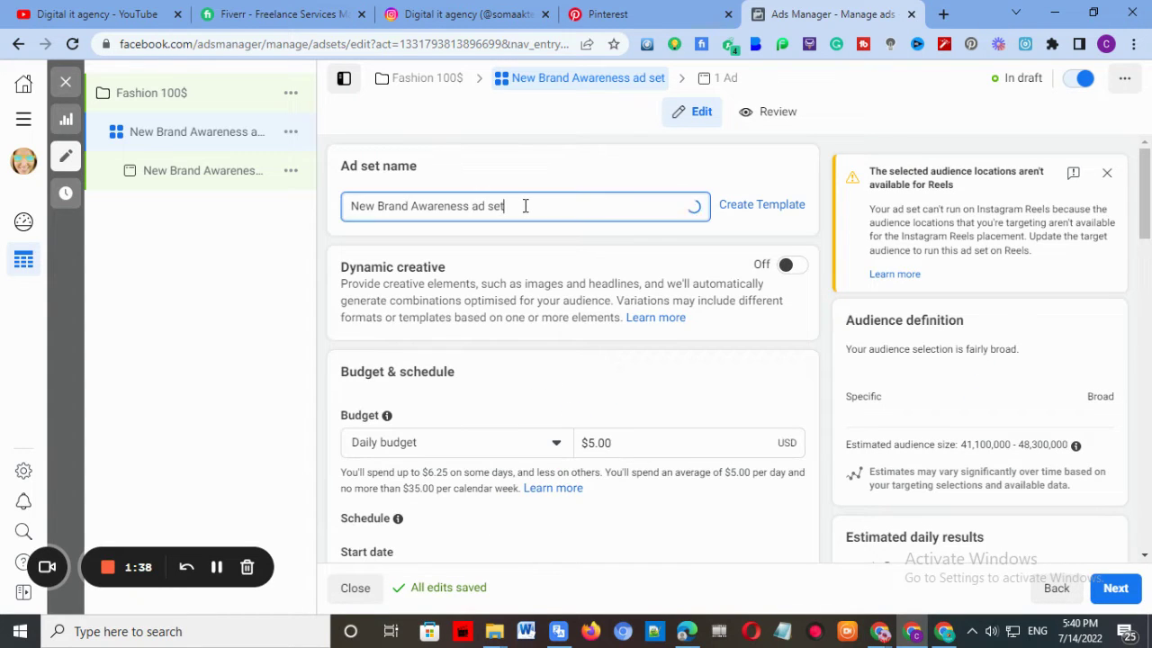
key(BackSpace)
key(BackSpace)
key(BackSpace)
key(BackSpace)
key(BackSpace)
key(BackSpace)
key(BackSpace)
key(BackSpace)
key(BackSpace)
key(BackSpace)
key(BackSpace)
key(BackSpace)
key(BackSpace)
key(BackSpace)
key(BackSpace)
key(BackSpace)
key(BackSpace)
key(BackSpace)
key(BackSpace)
key(BackSpace)
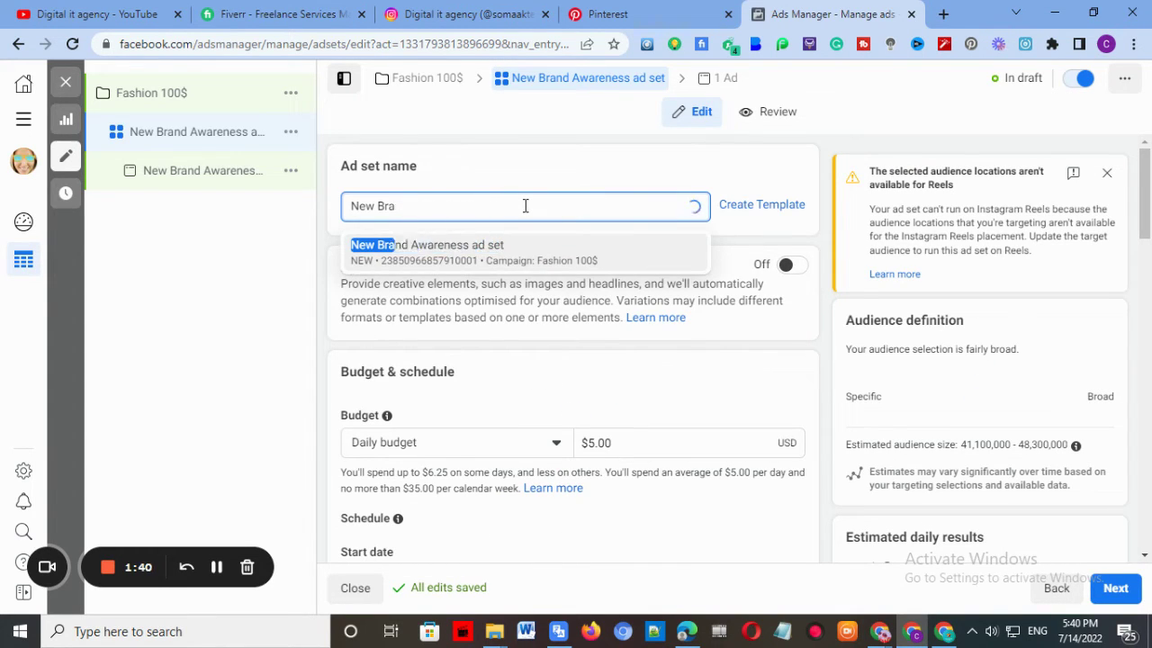
text(F)
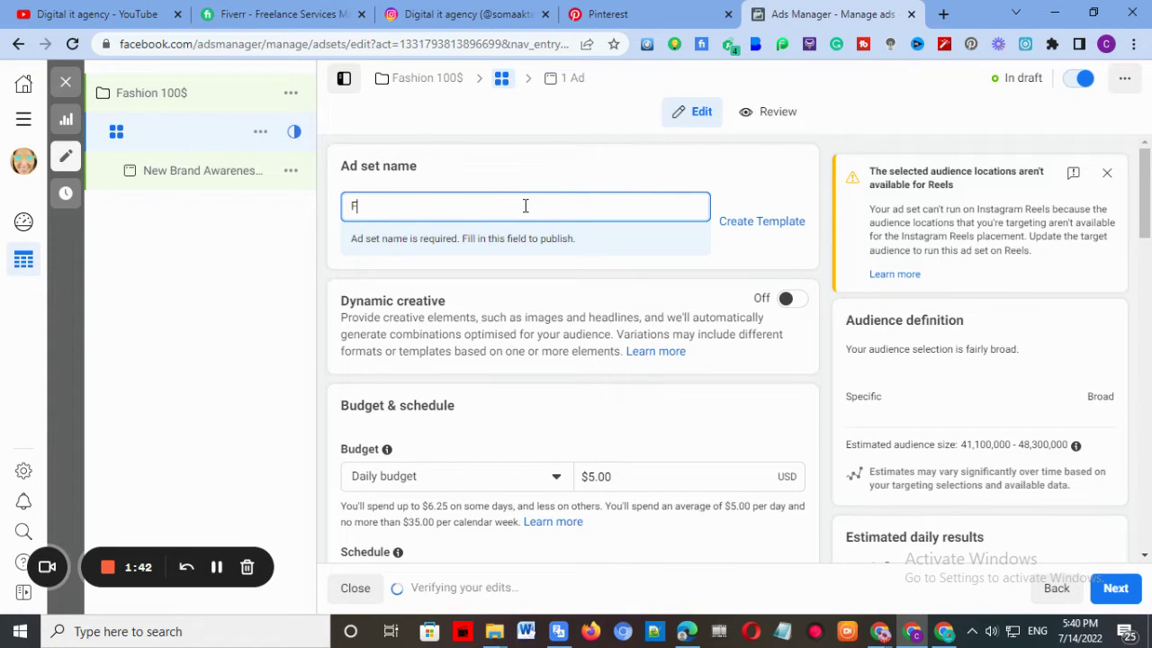
text(ash)
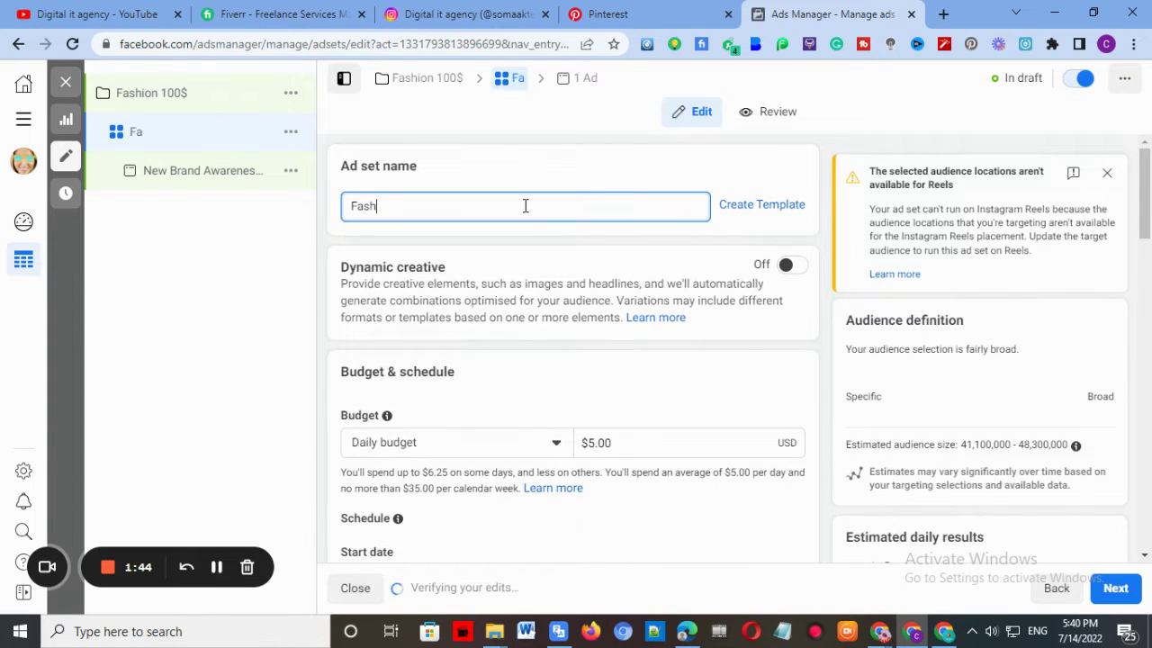
text(ion 1)
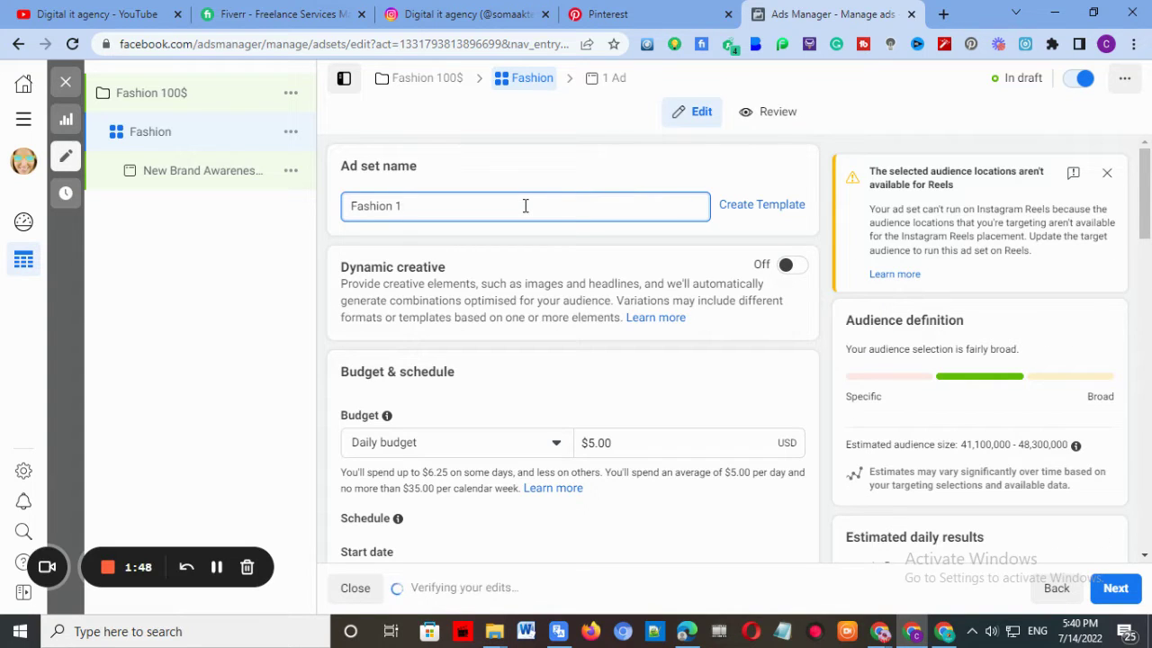
text(00$)
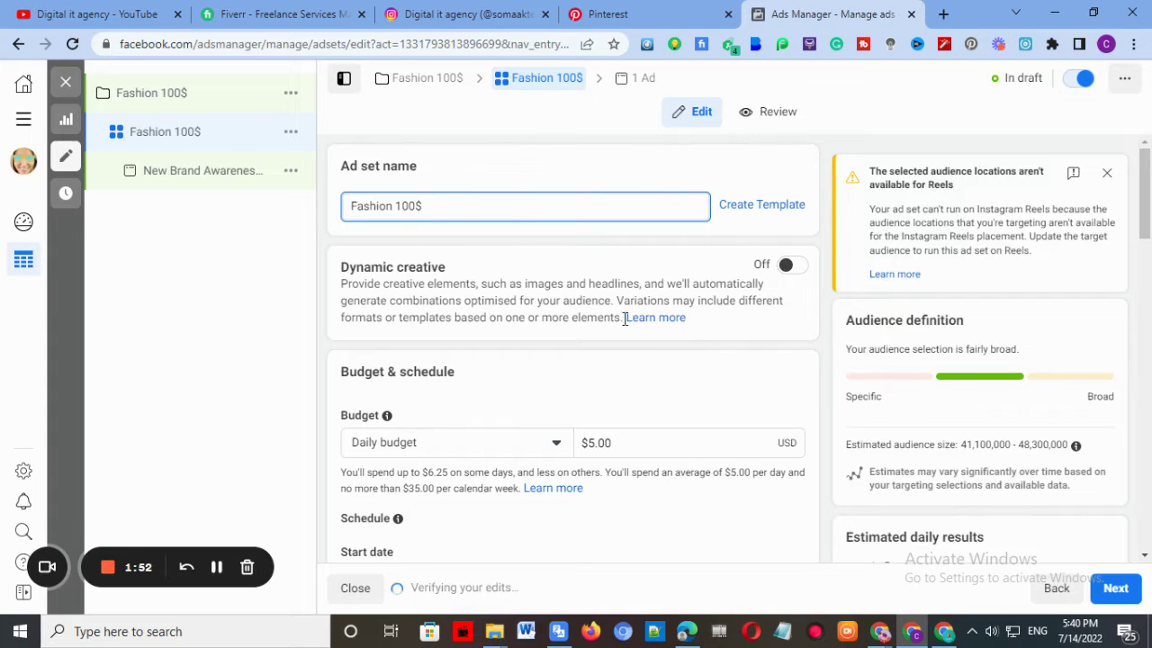
Set the ad set's daily budget to $100.00
scroll(624, 316, down, 2)
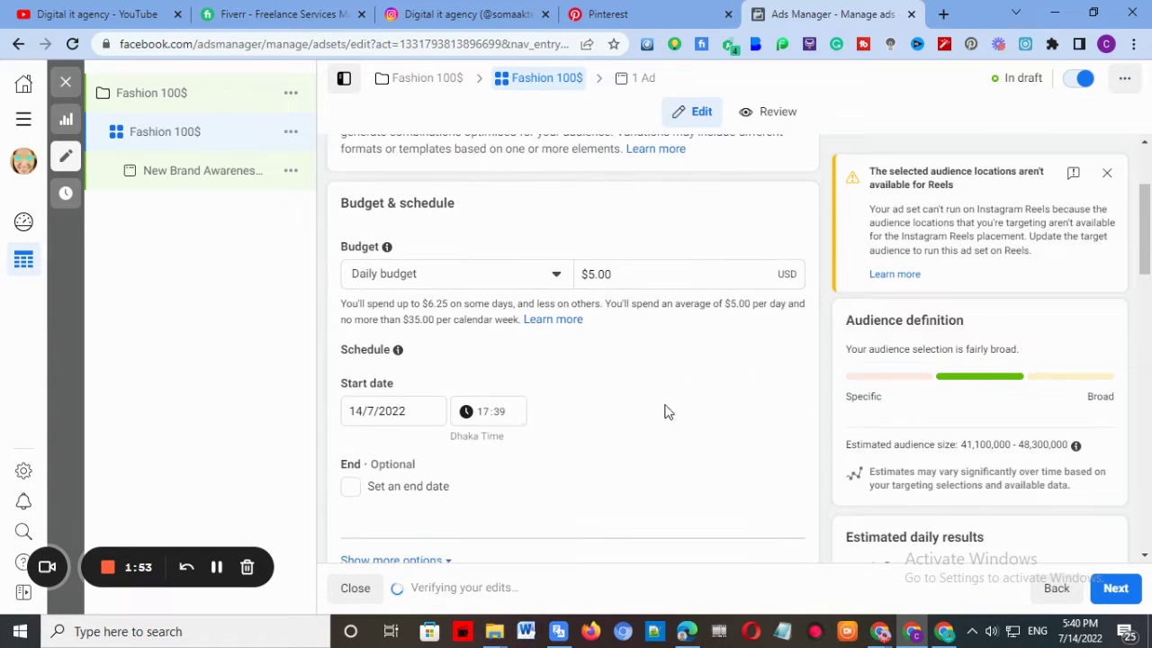
click(613, 273)
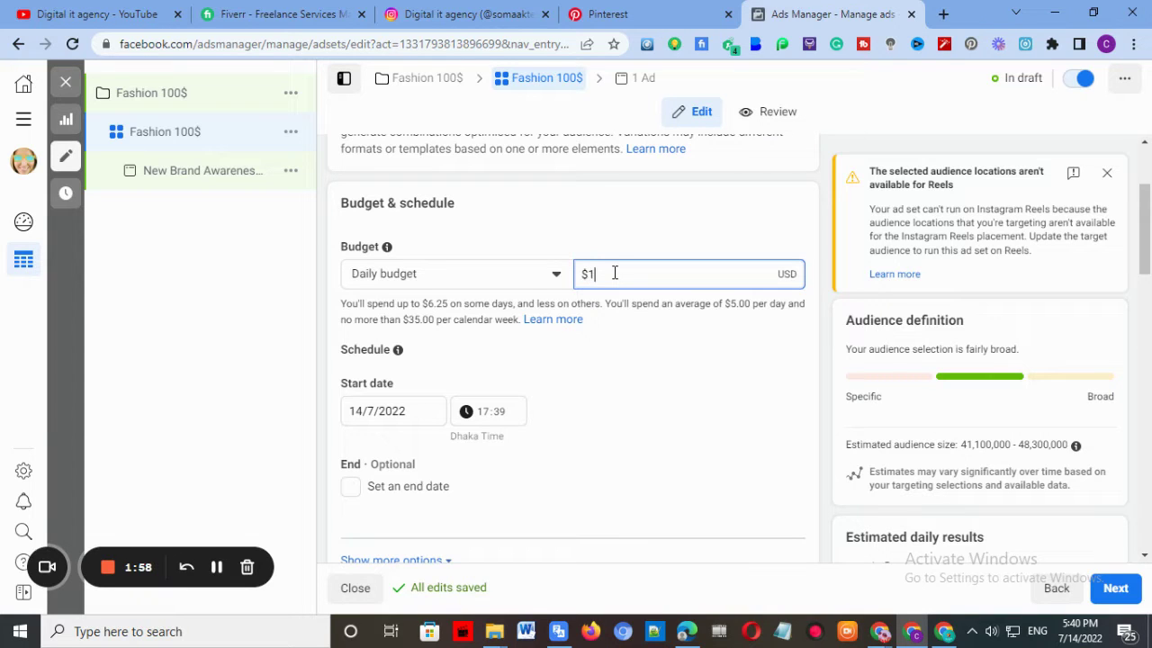
text(100)
click(606, 367)
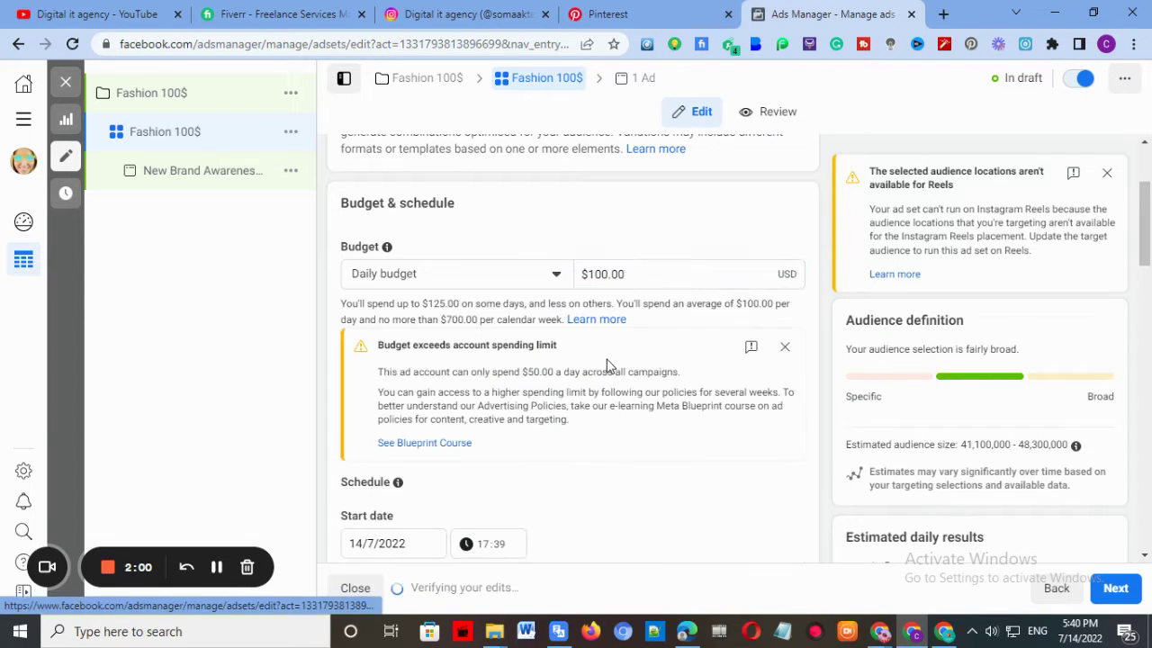
Give the ad set schedule an end date of 30/7/2022
scroll(589, 383, down, 1)
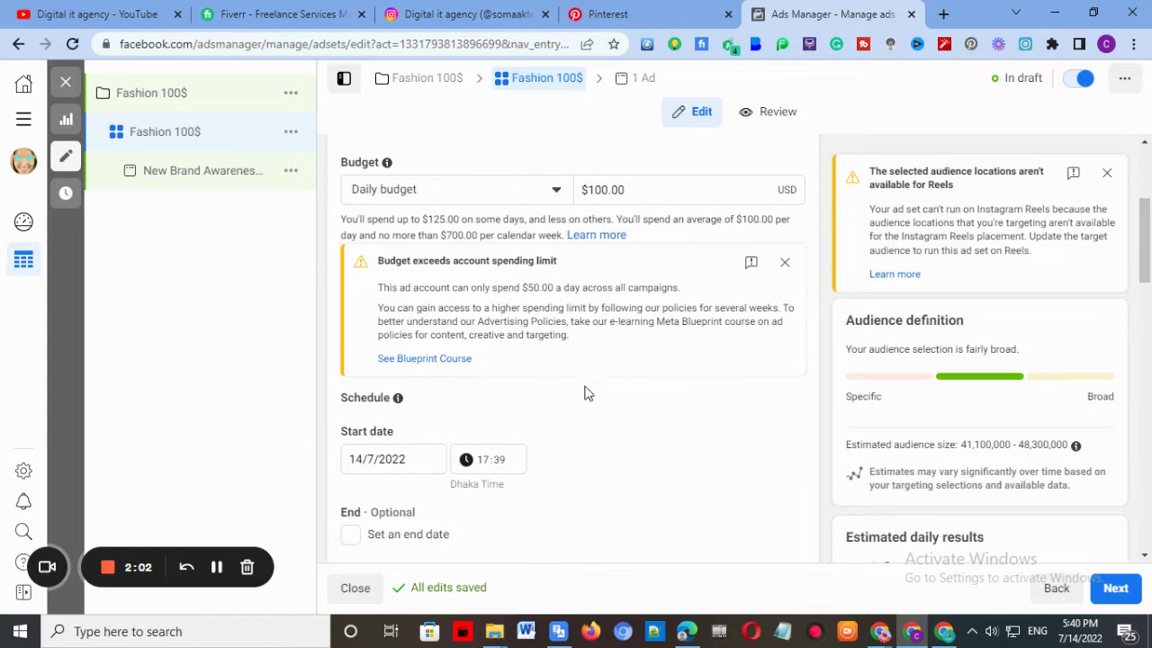
scroll(557, 417, down, 2)
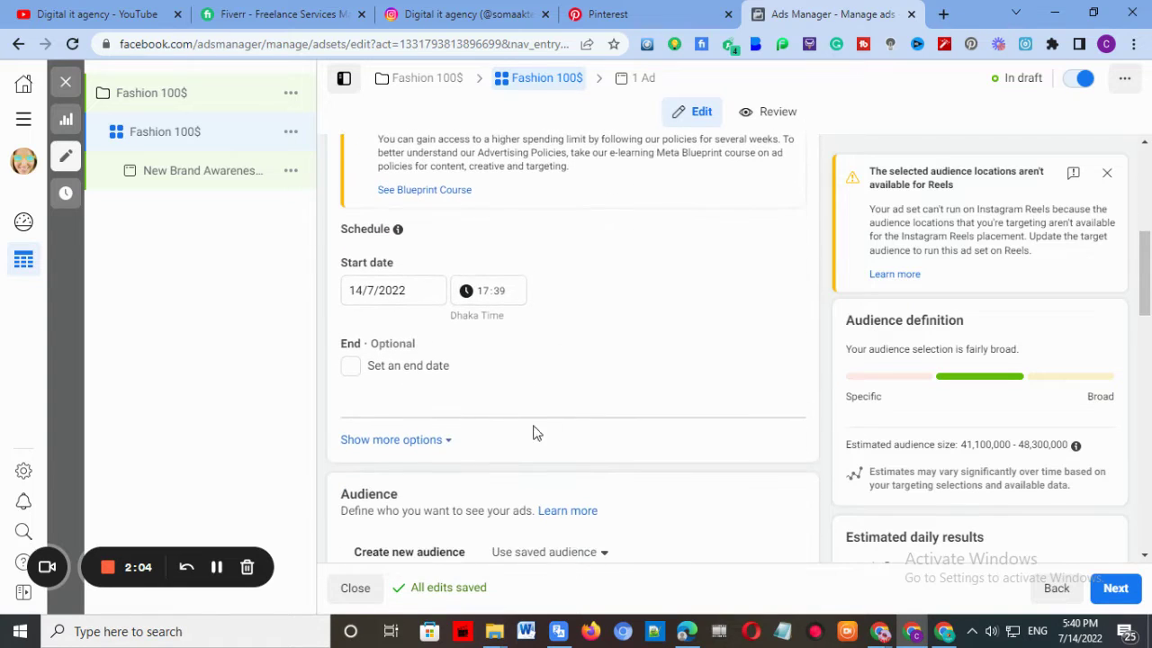
scroll(764, 285, up, 4)
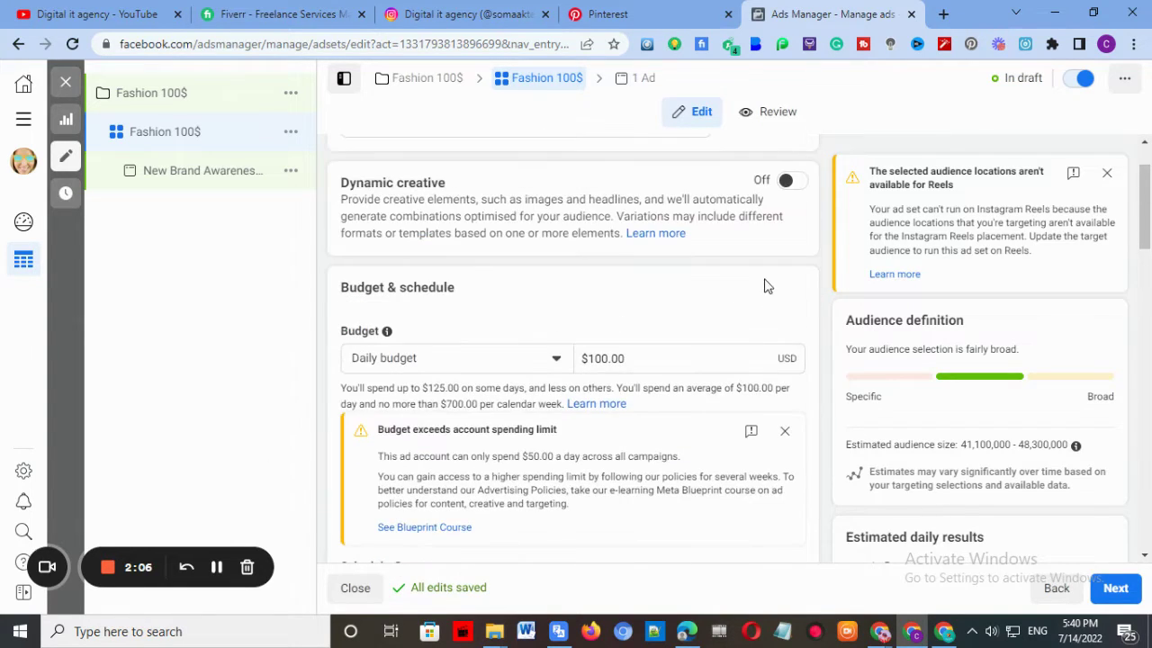
scroll(737, 337, down, 3)
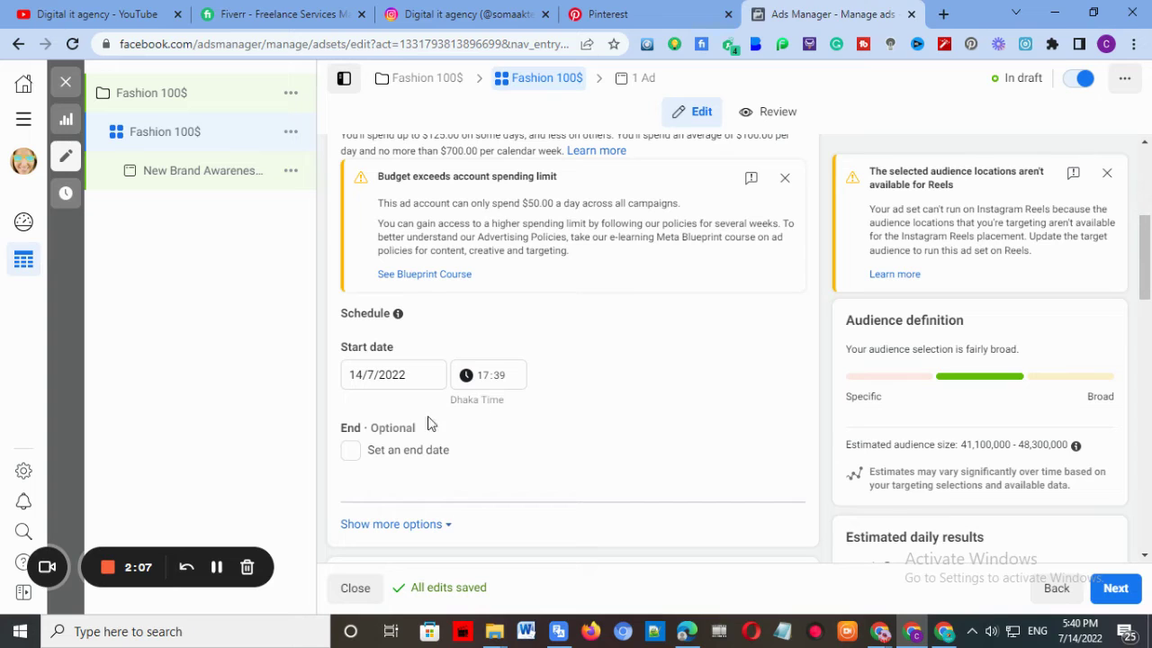
click(350, 450)
click(387, 487)
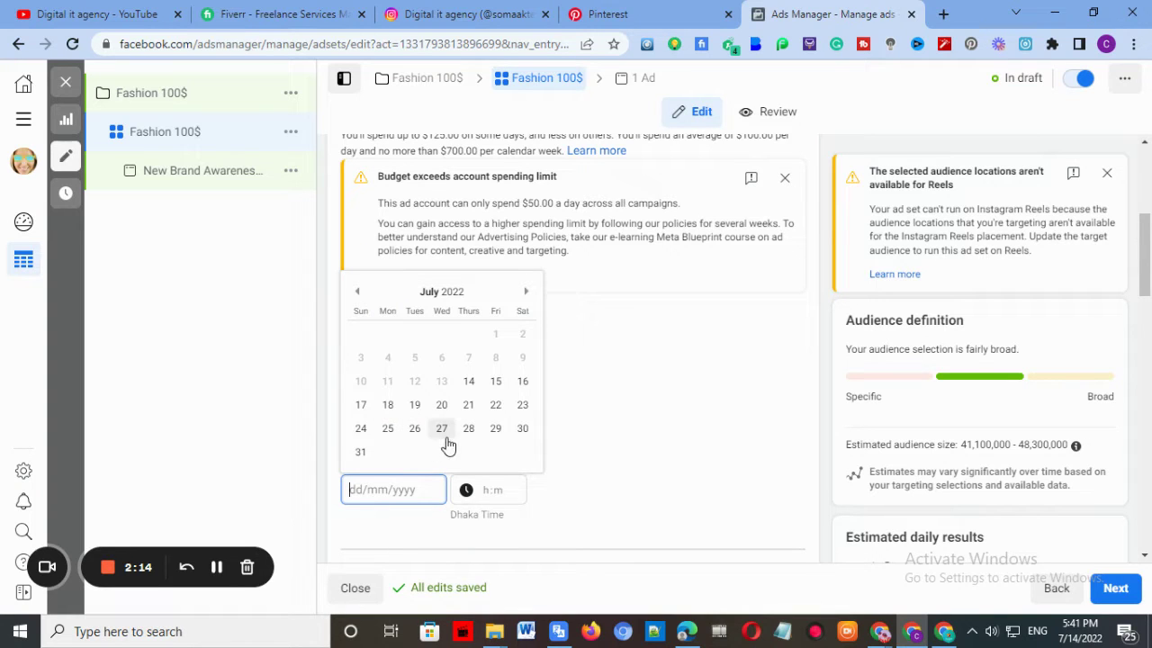
click(519, 430)
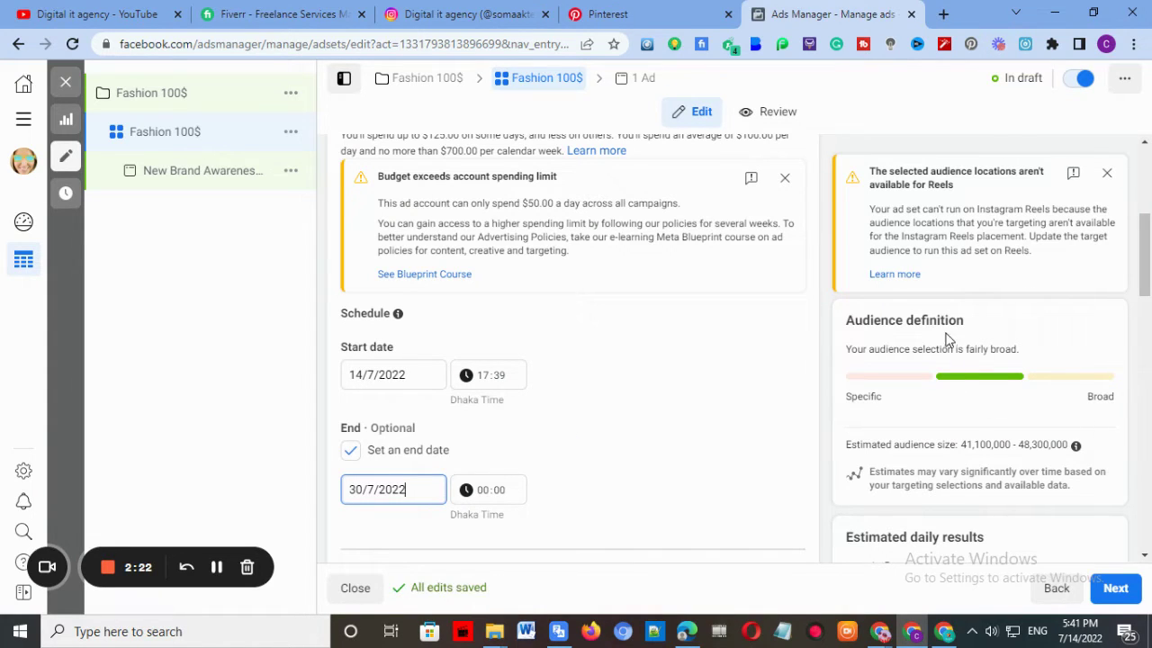
Show the additional budget and schedule options, and view the ad set's audience and location settings
scroll(609, 414, down, 3)
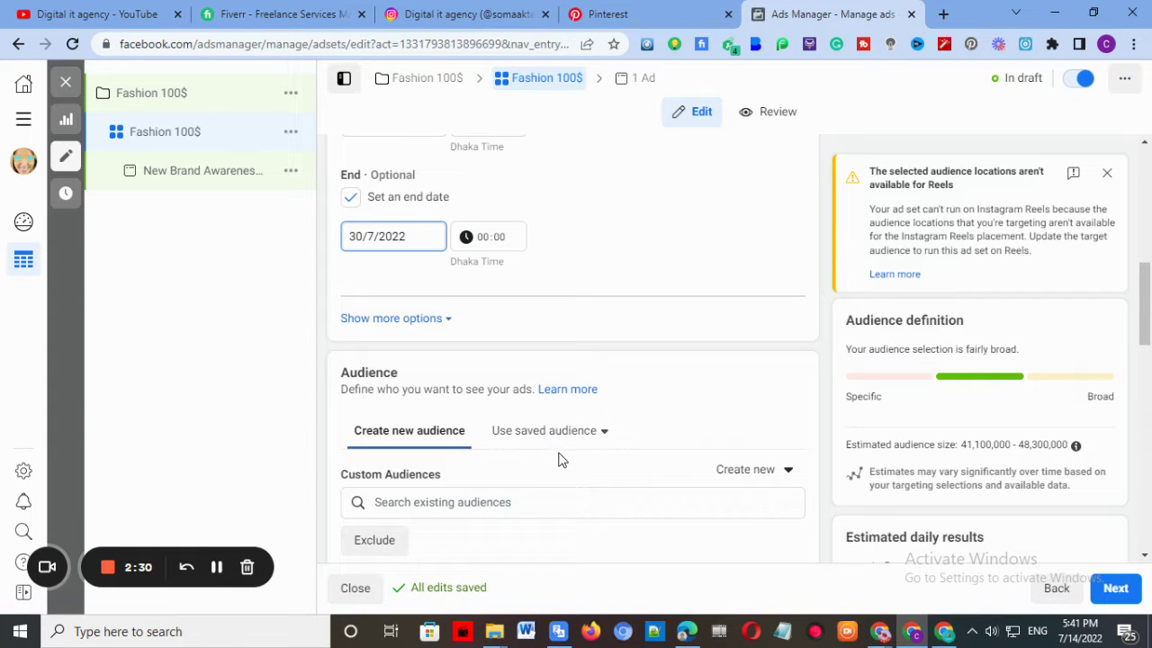
click(450, 320)
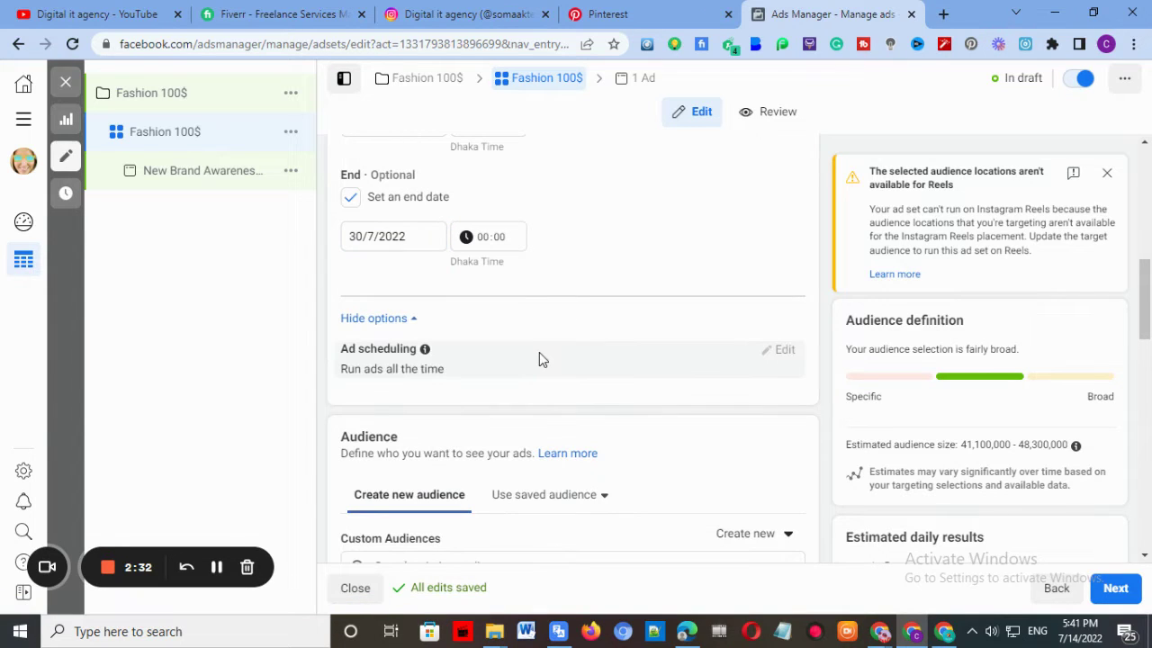
scroll(552, 353, down, 3)
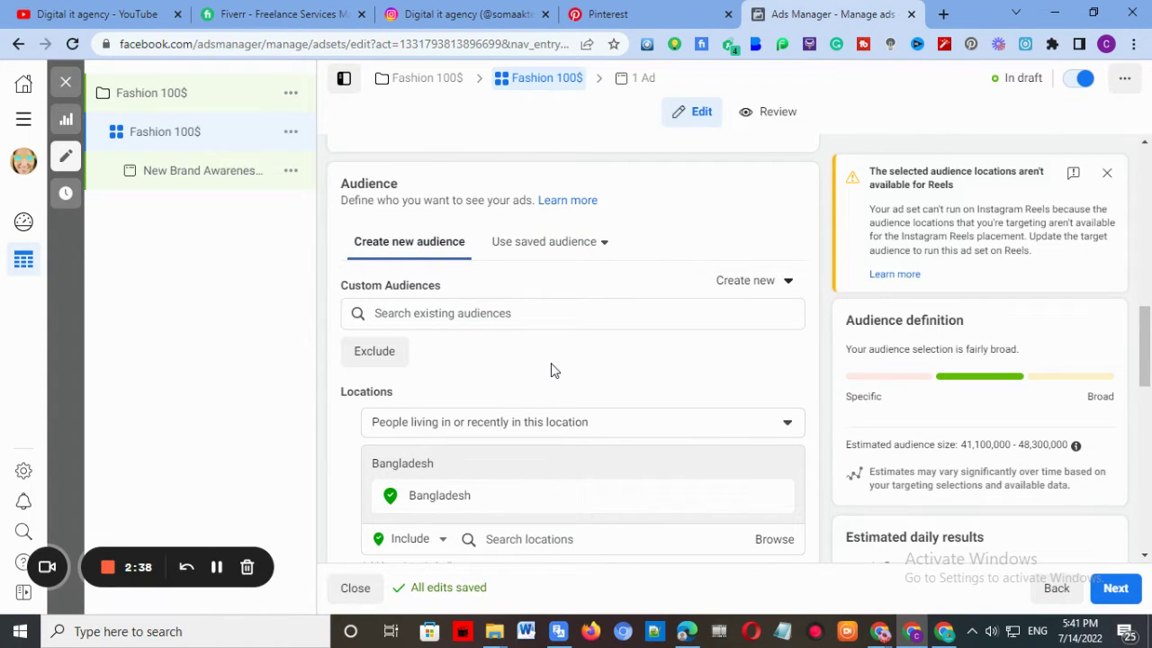
Set the maximum age of the ad set's audience to 45
scroll(553, 369, down, 2)
scroll(552, 369, down, 2)
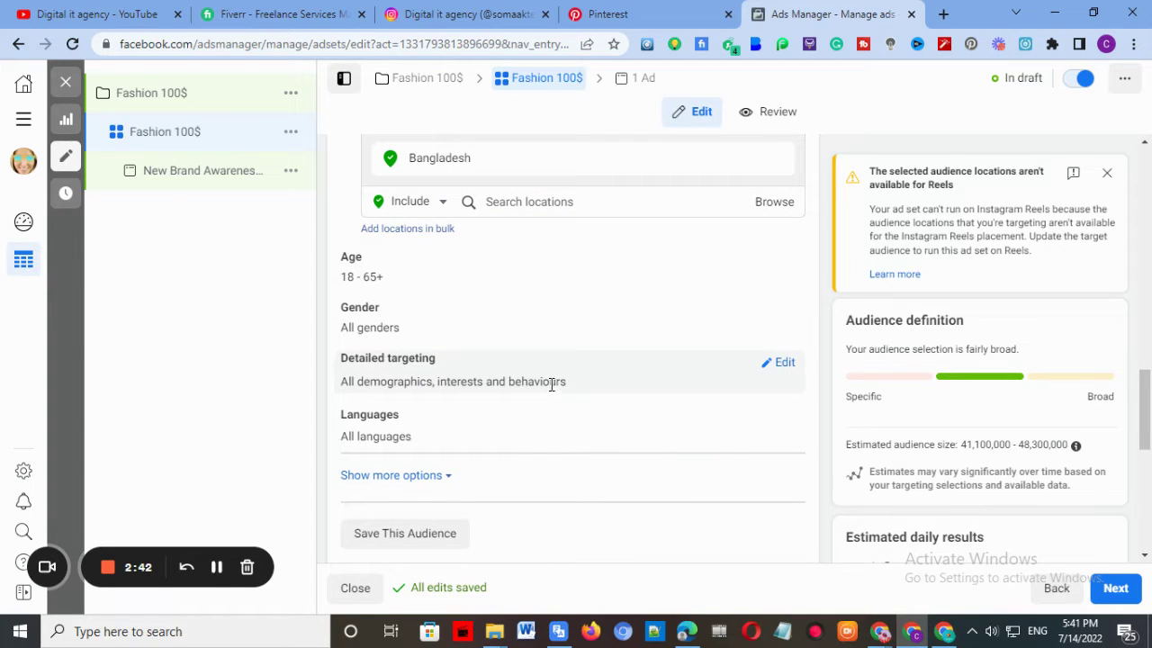
scroll(551, 385, down, 2)
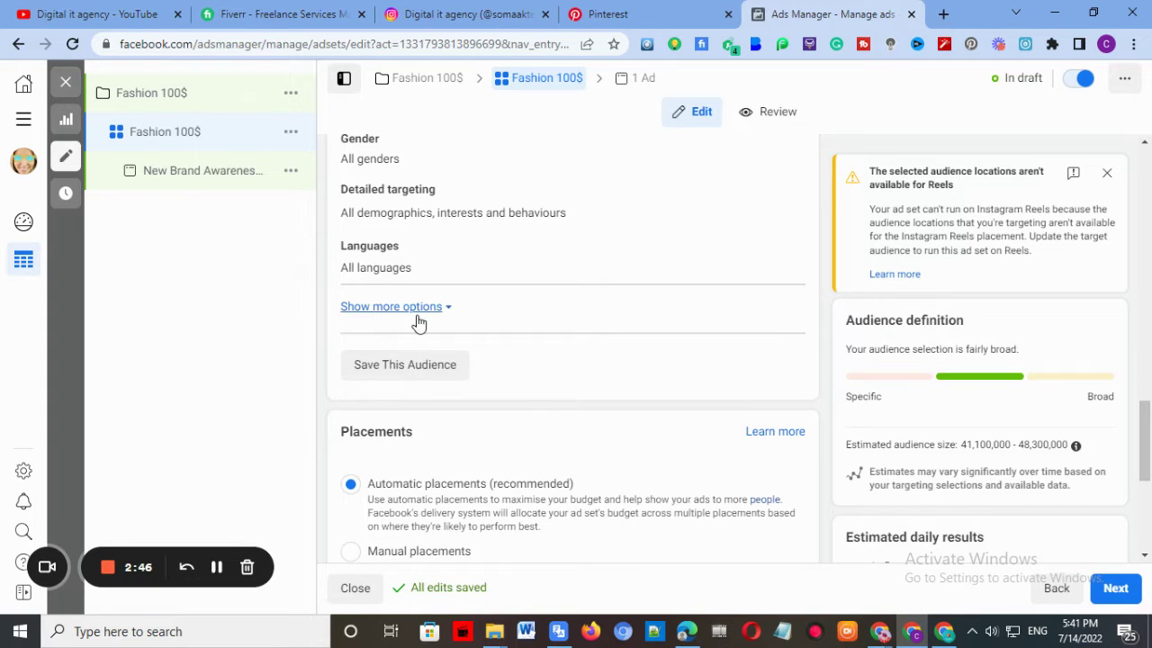
scroll(418, 322, up, 3)
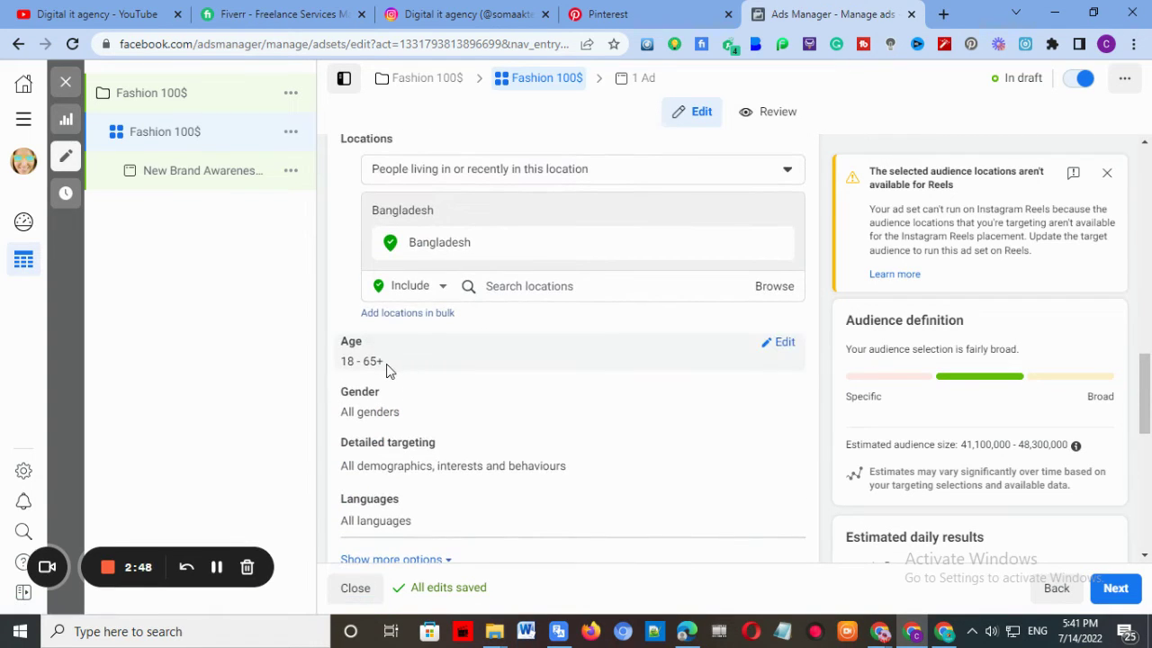
click(772, 343)
click(473, 368)
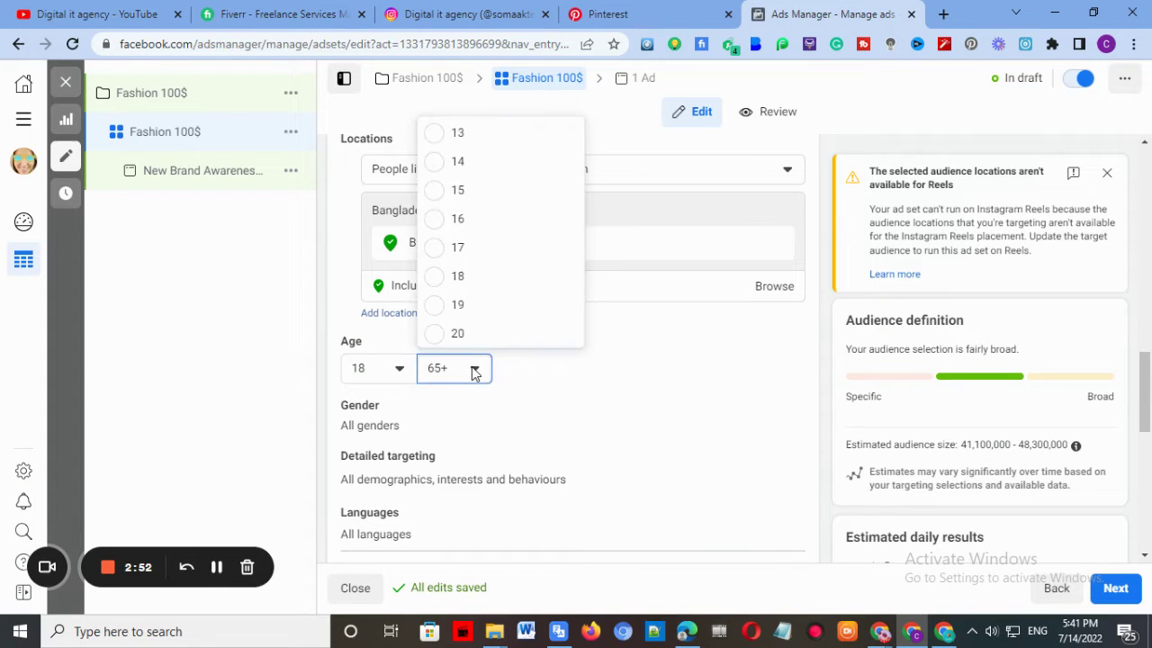
scroll(472, 247, up, 5)
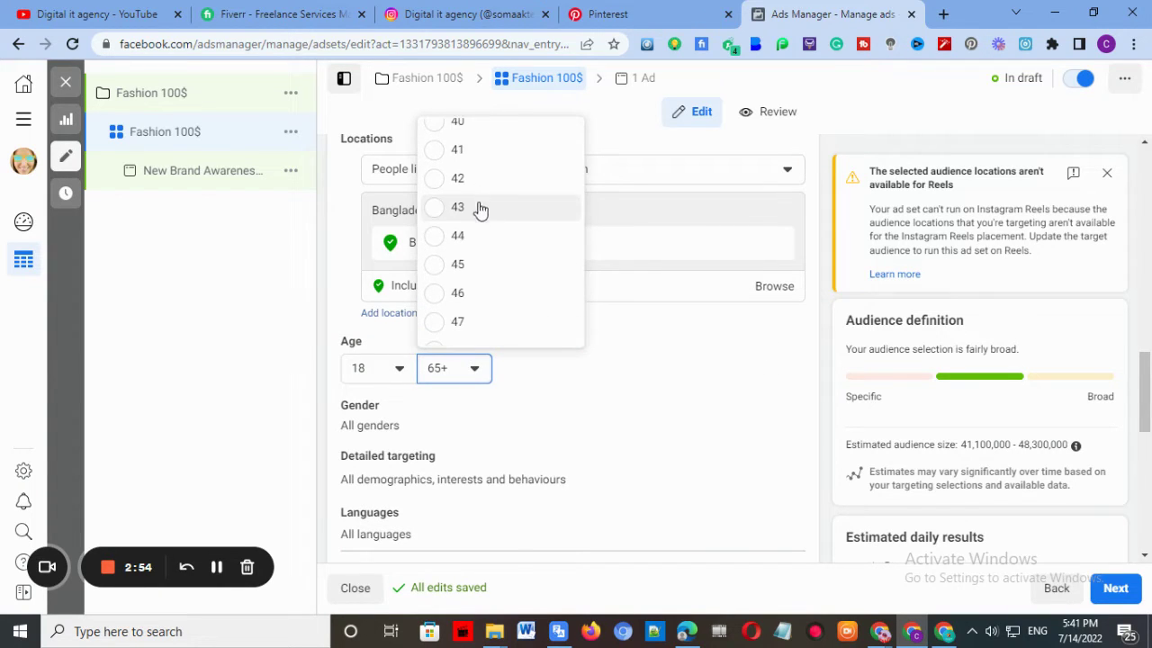
click(479, 264)
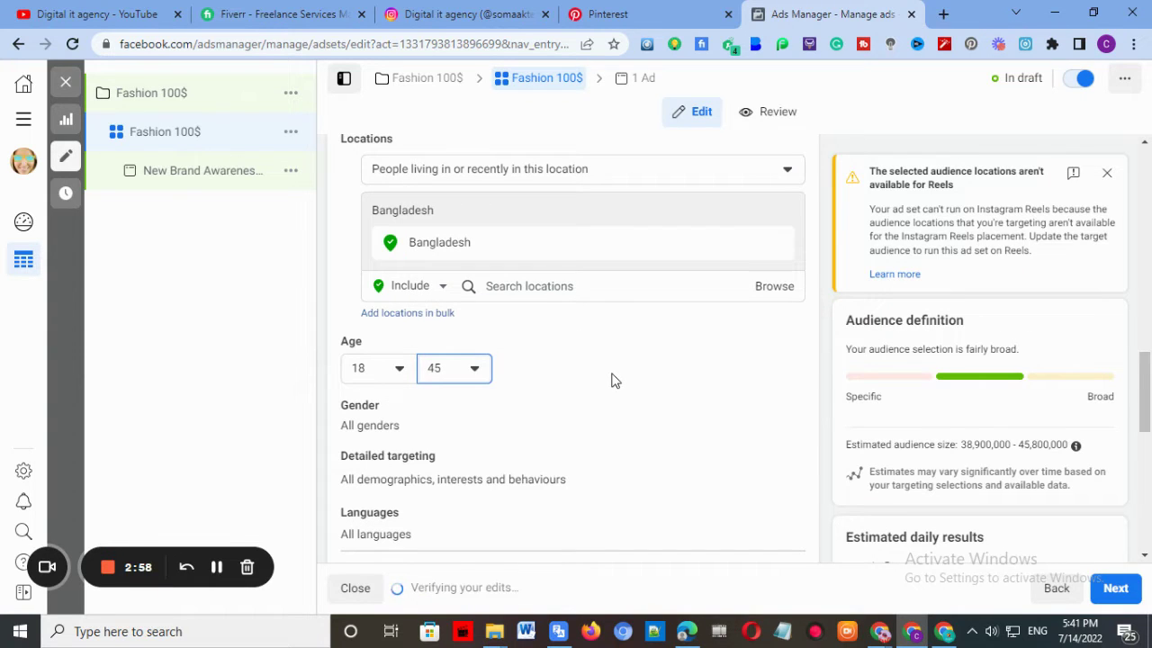
Search detailed targeting for "dhaka" and add the Dhaka interest to the people to include
scroll(611, 380, down, 2)
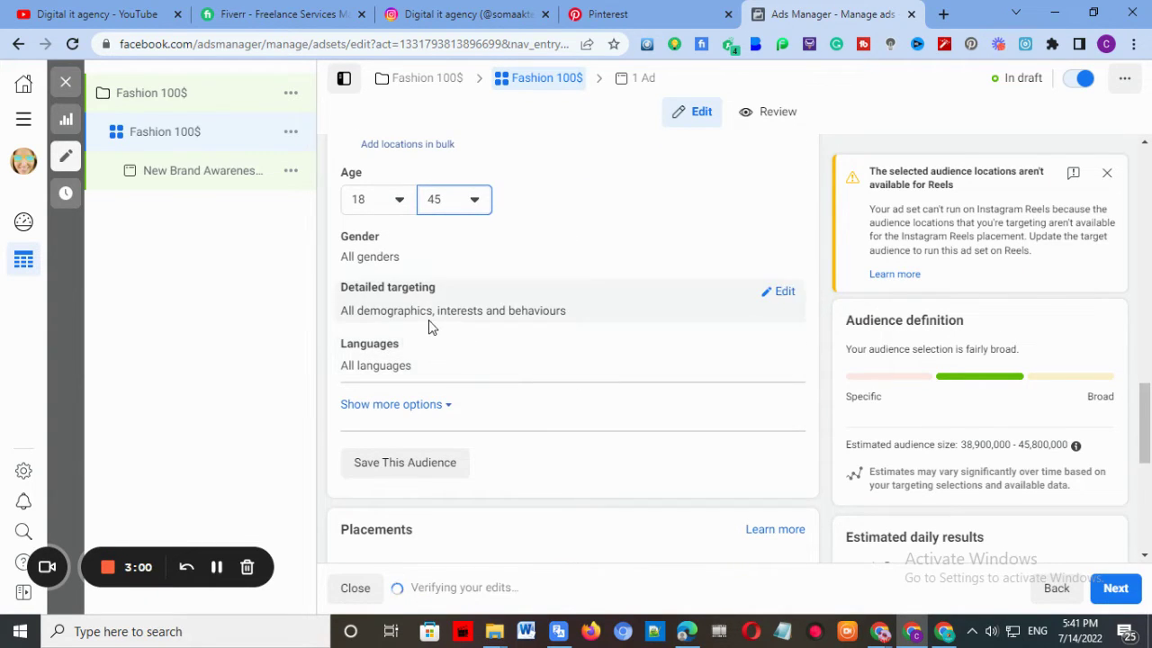
click(785, 293)
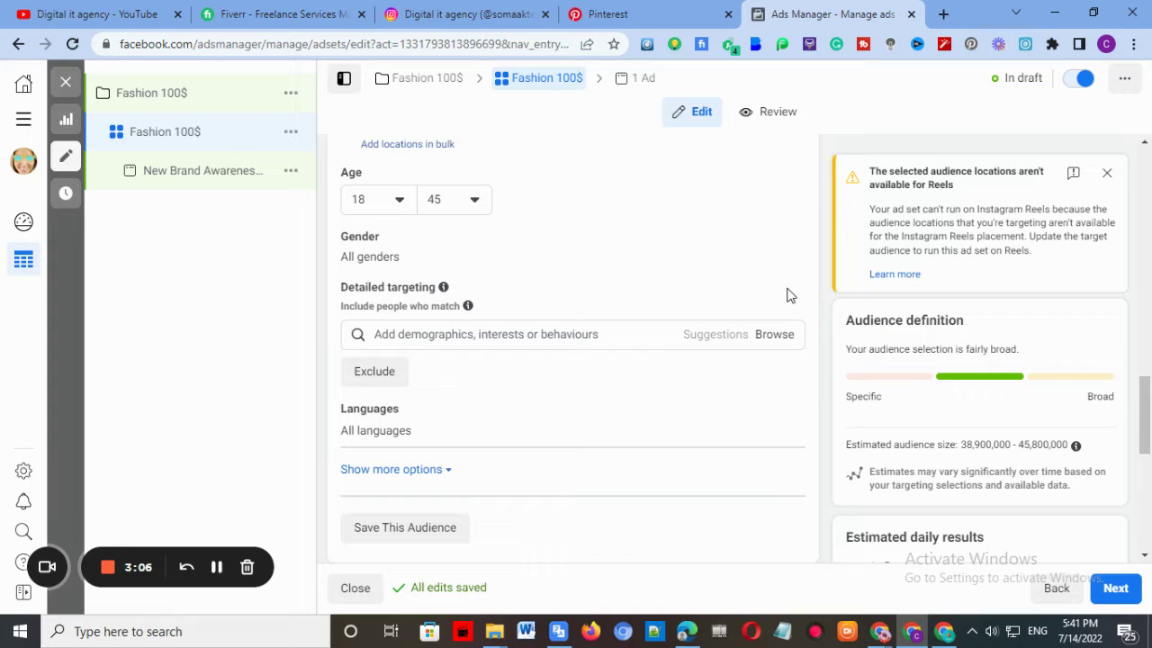
click(403, 334)
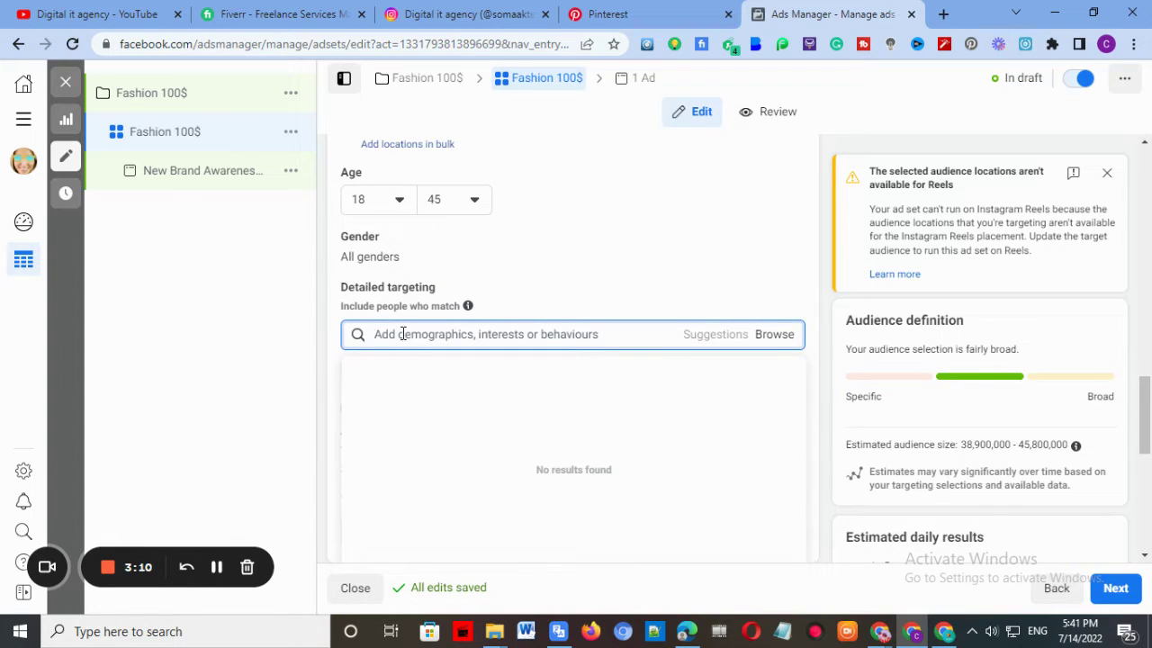
text(d)
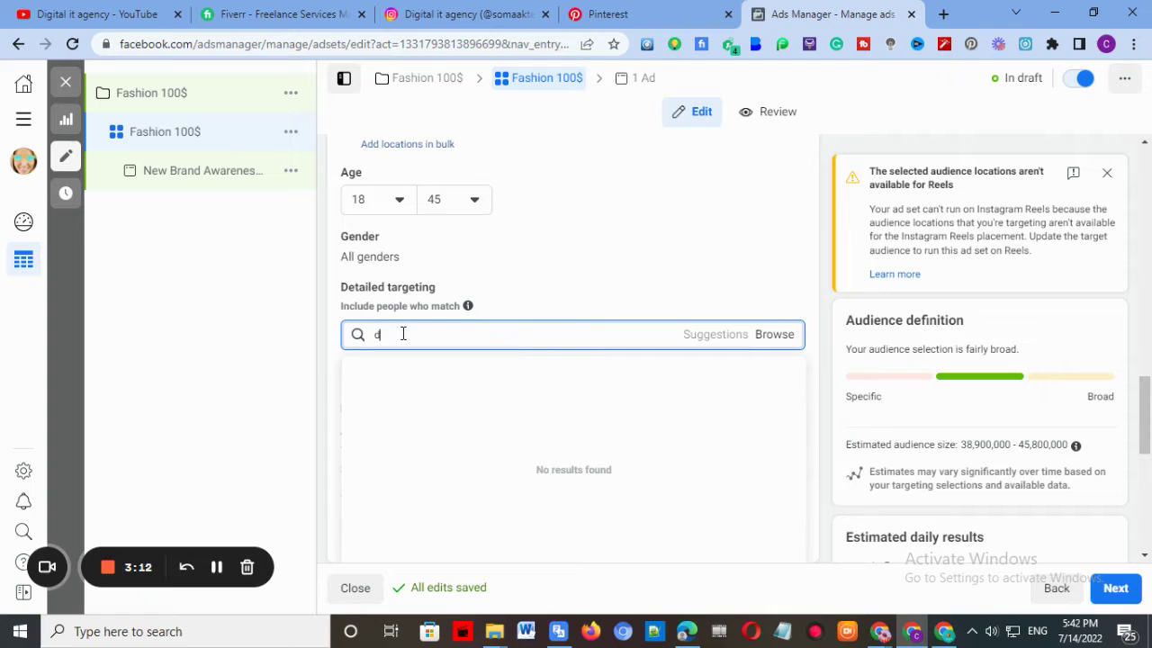
text(hs)
key(BackSpace)
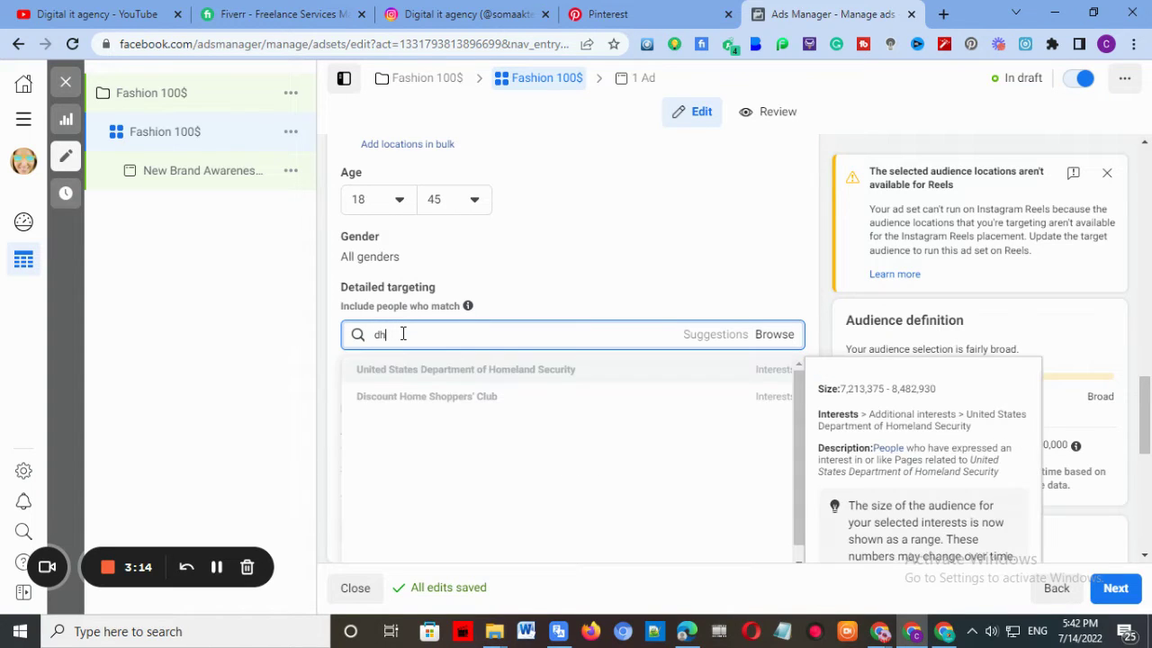
text(aka)
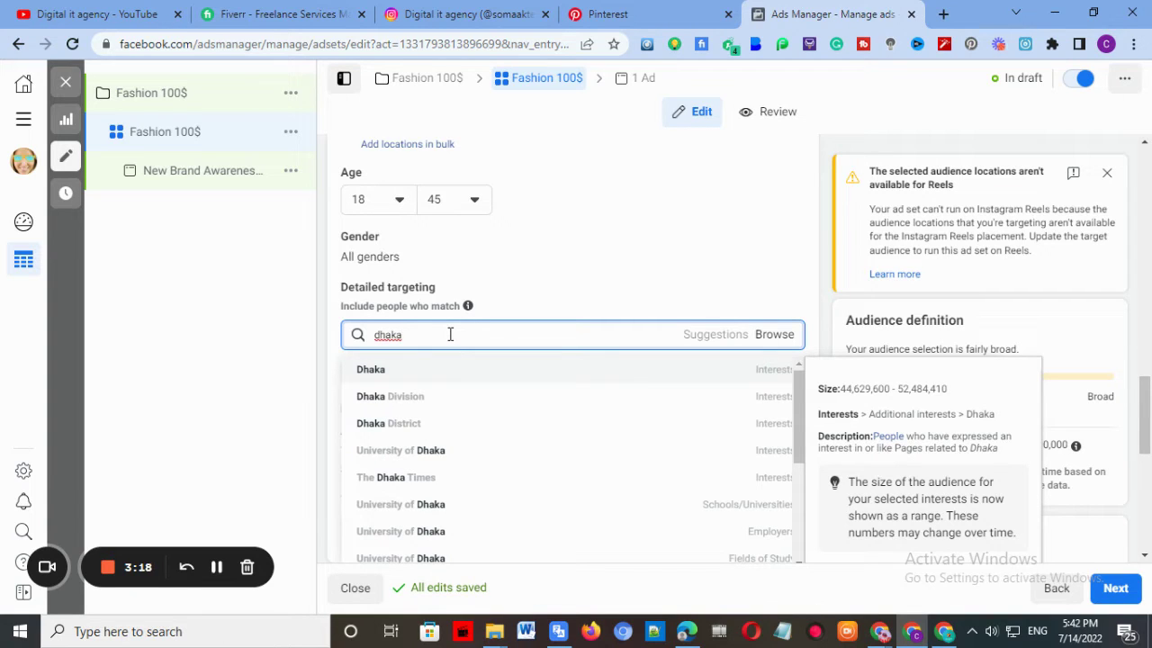
click(387, 369)
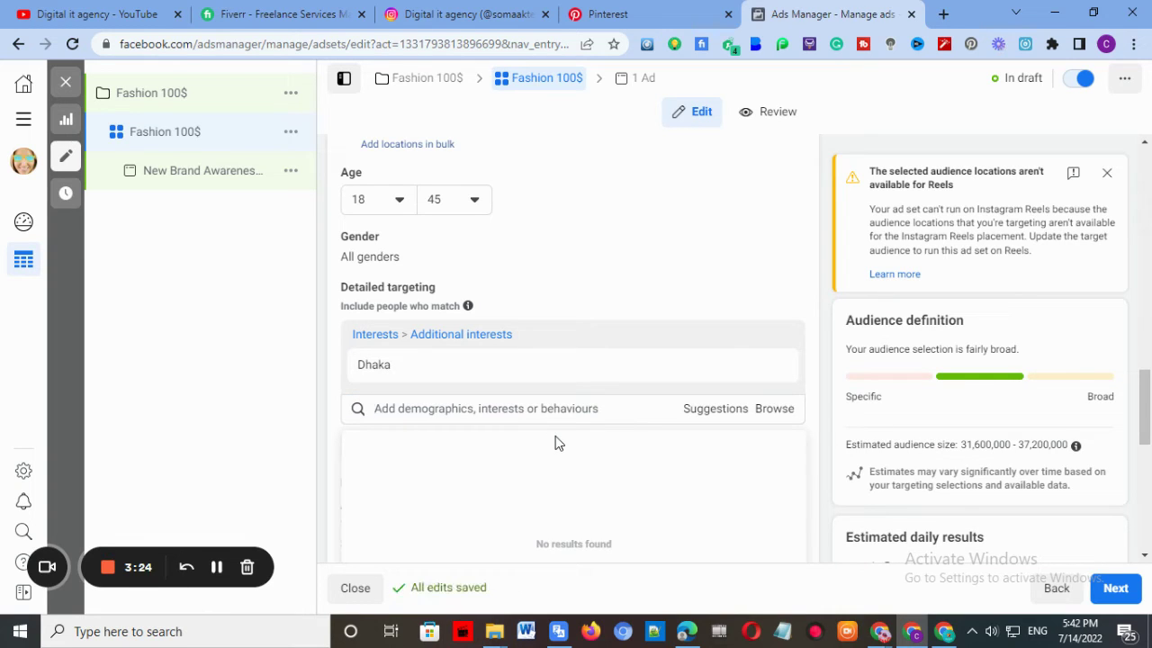
Review the ad set's placements, optimisation and delivery, estimated daily results, budget and audience settings
click(435, 408)
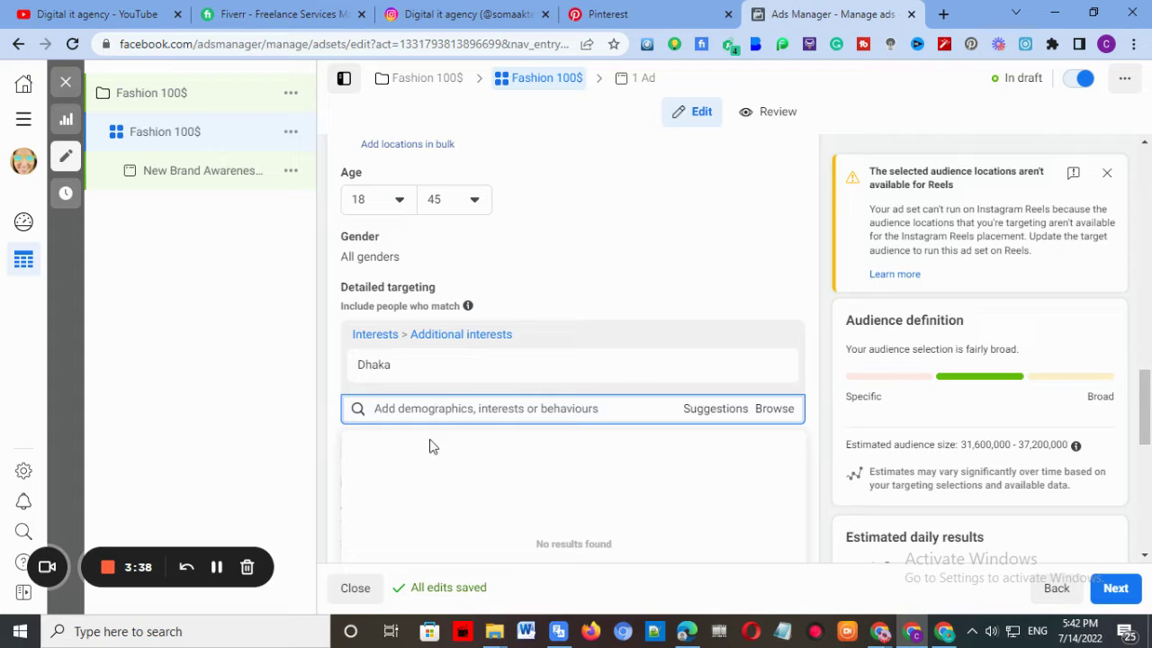
scroll(382, 423, down, 3)
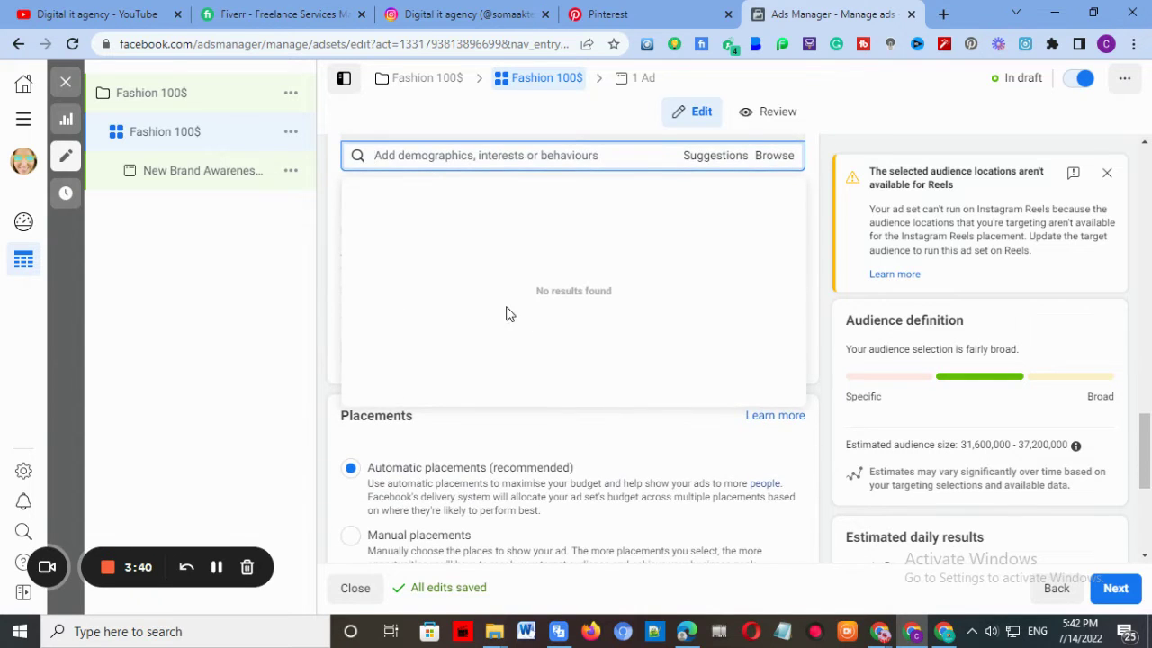
scroll(489, 315, down, 4)
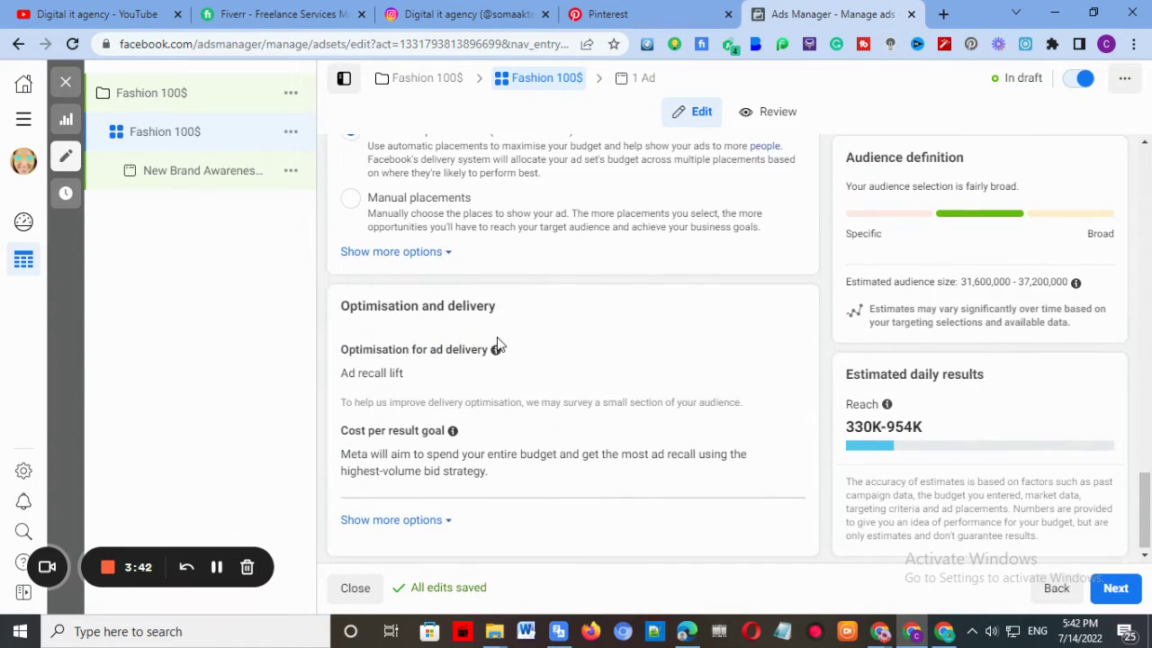
scroll(498, 346, up, 1)
scroll(516, 345, up, 1)
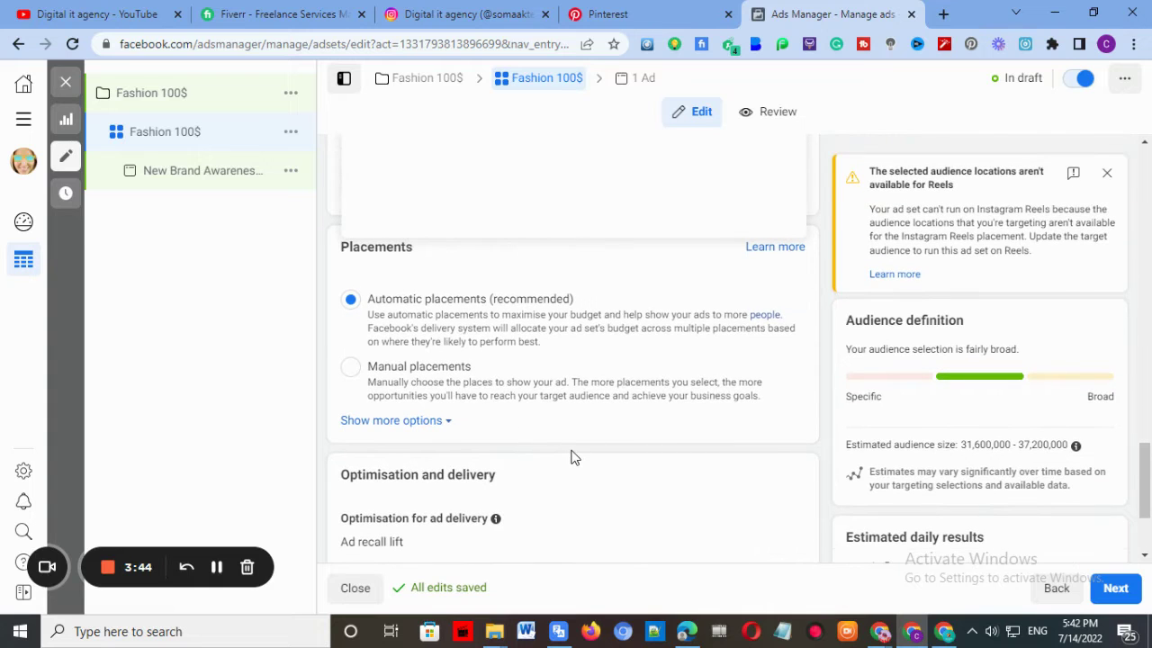
scroll(570, 457, down, 1)
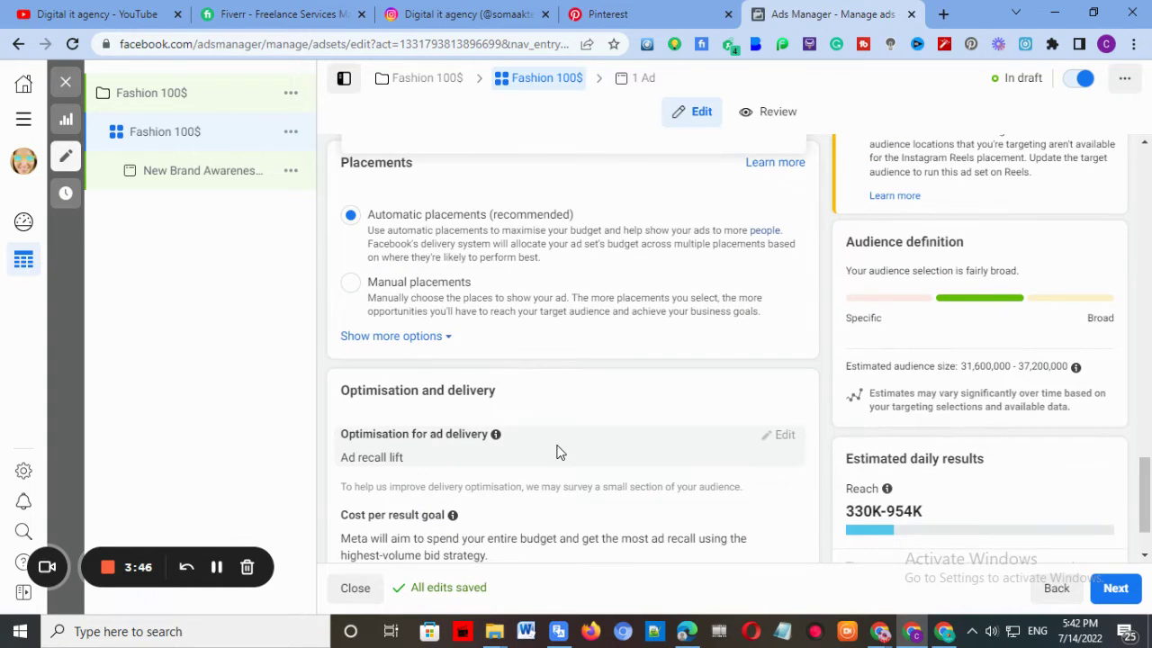
scroll(558, 450, down, 1)
scroll(558, 449, up, 2)
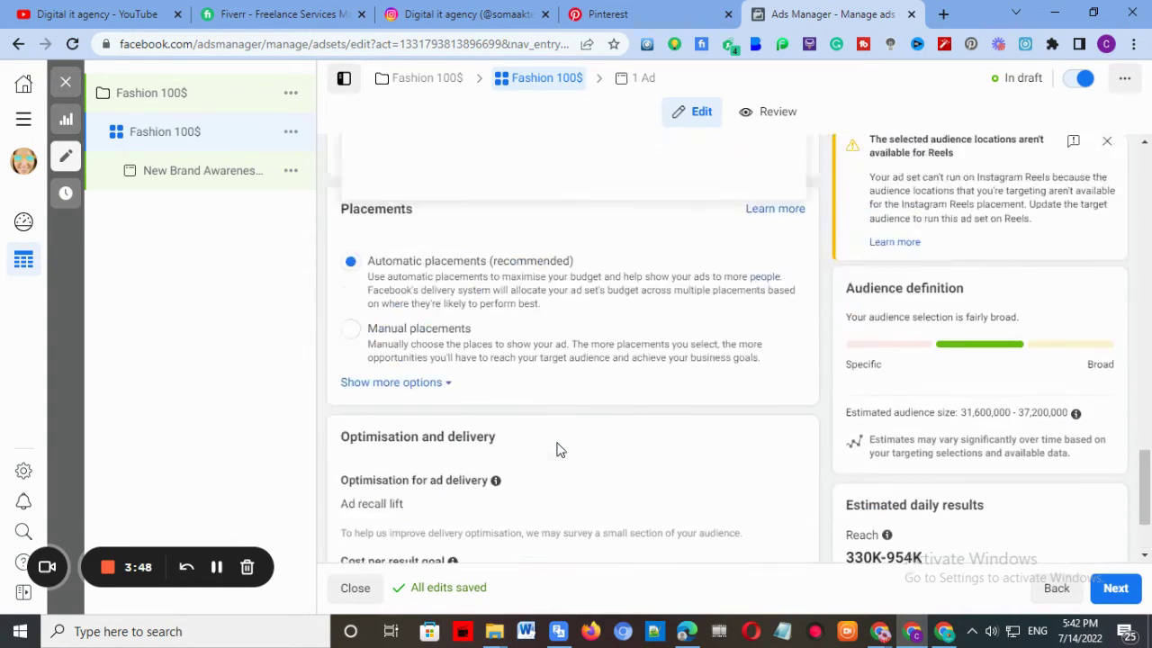
scroll(558, 450, down, 2)
scroll(635, 471, up, 7)
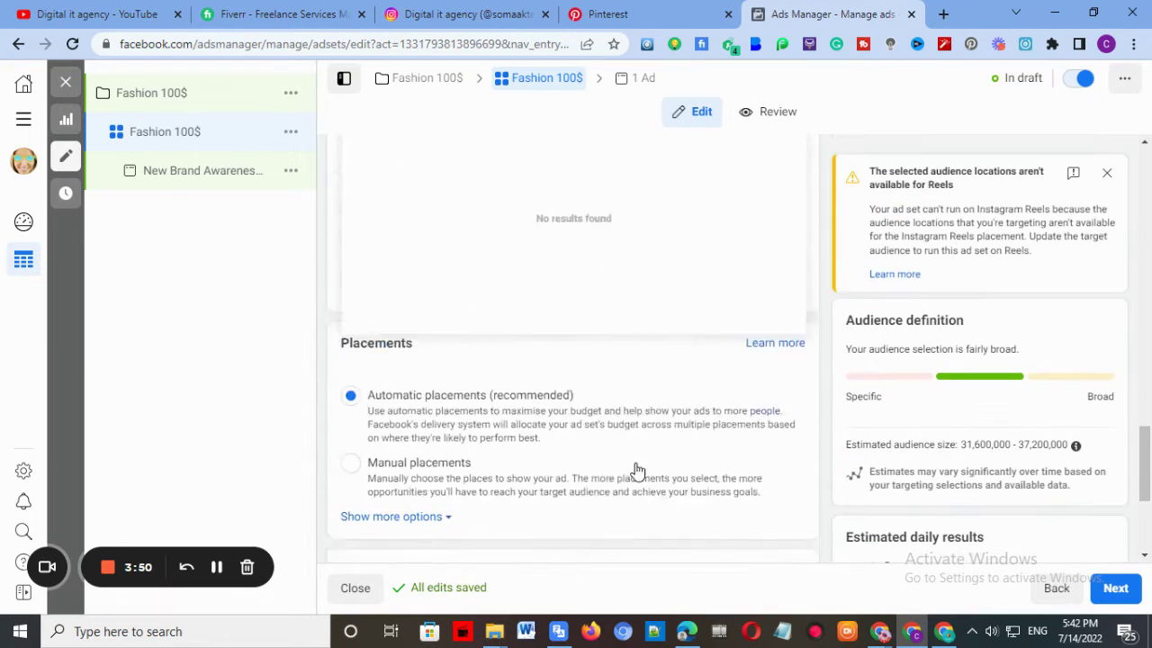
scroll(604, 434, down, 7)
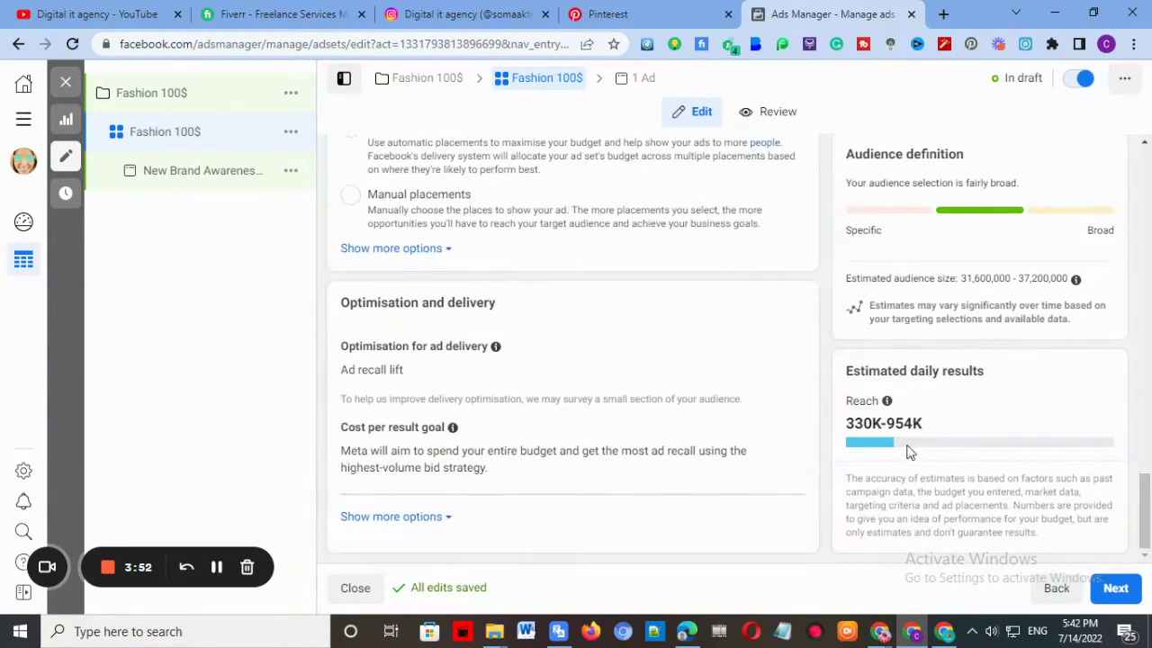
scroll(423, 378, up, 10)
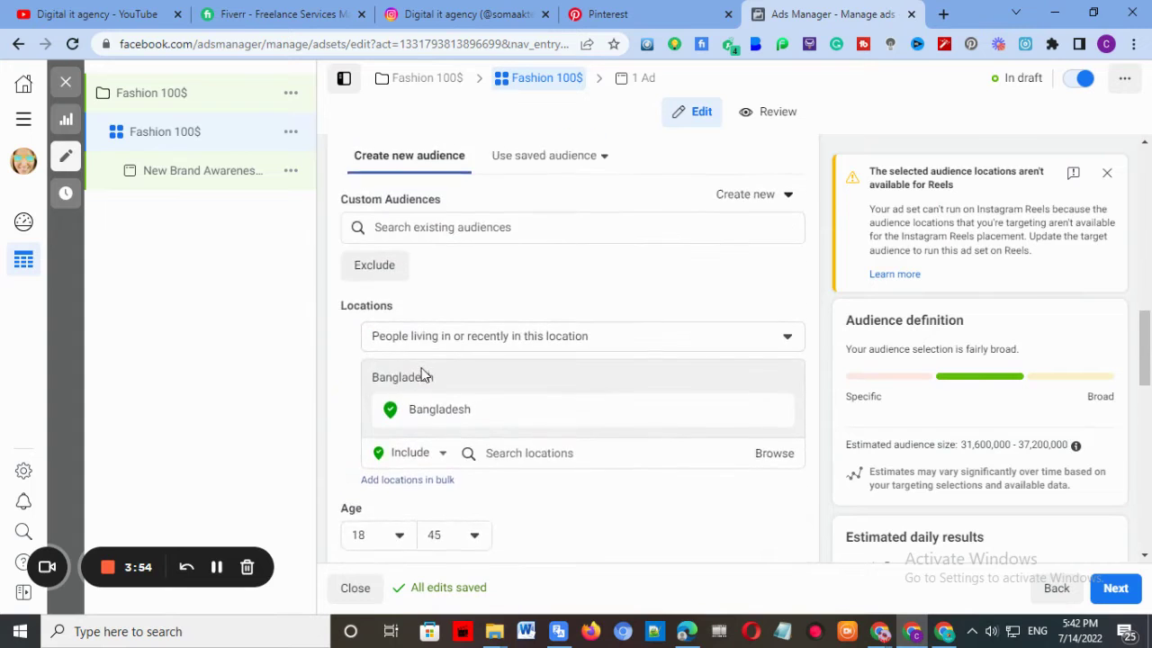
scroll(439, 366, up, 6)
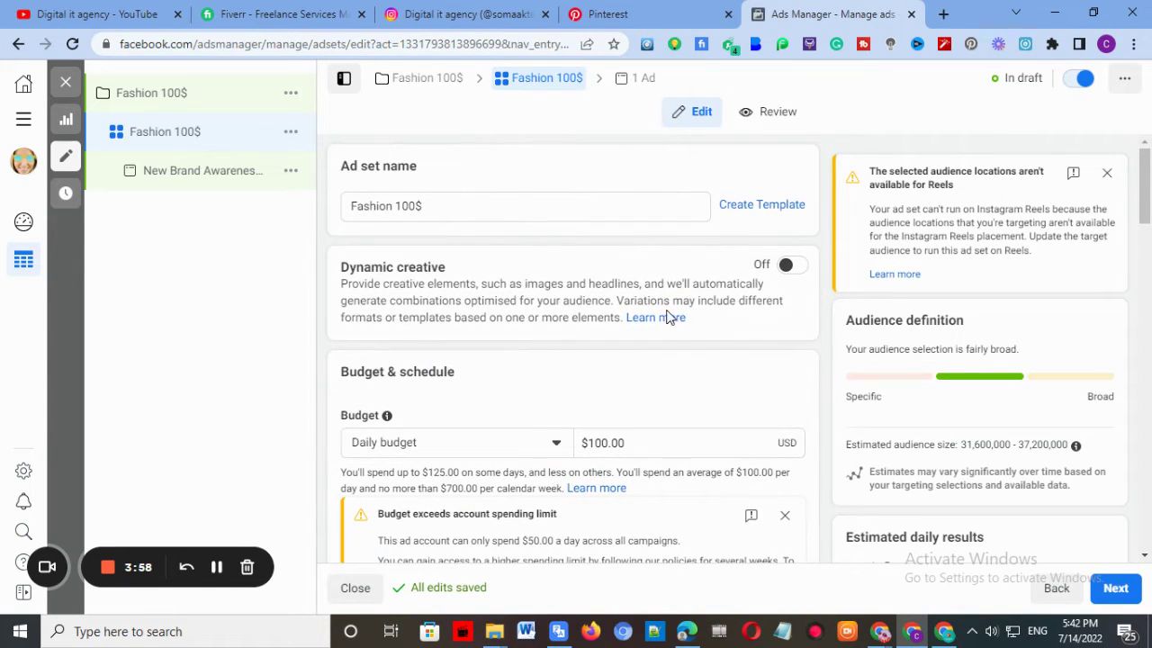
scroll(635, 358, down, 5)
scroll(632, 361, down, 5)
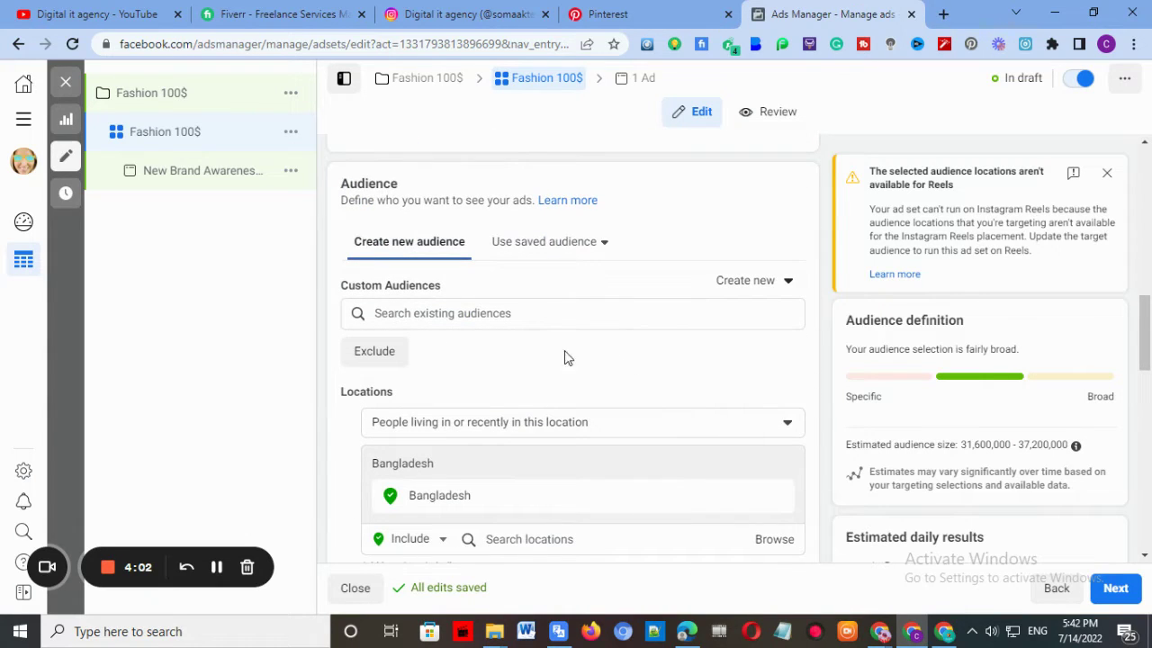
Search the audience locations for "dhaka" and include the city Dhaka, Dhaka Division, Bangladesh
scroll(525, 333, down, 2)
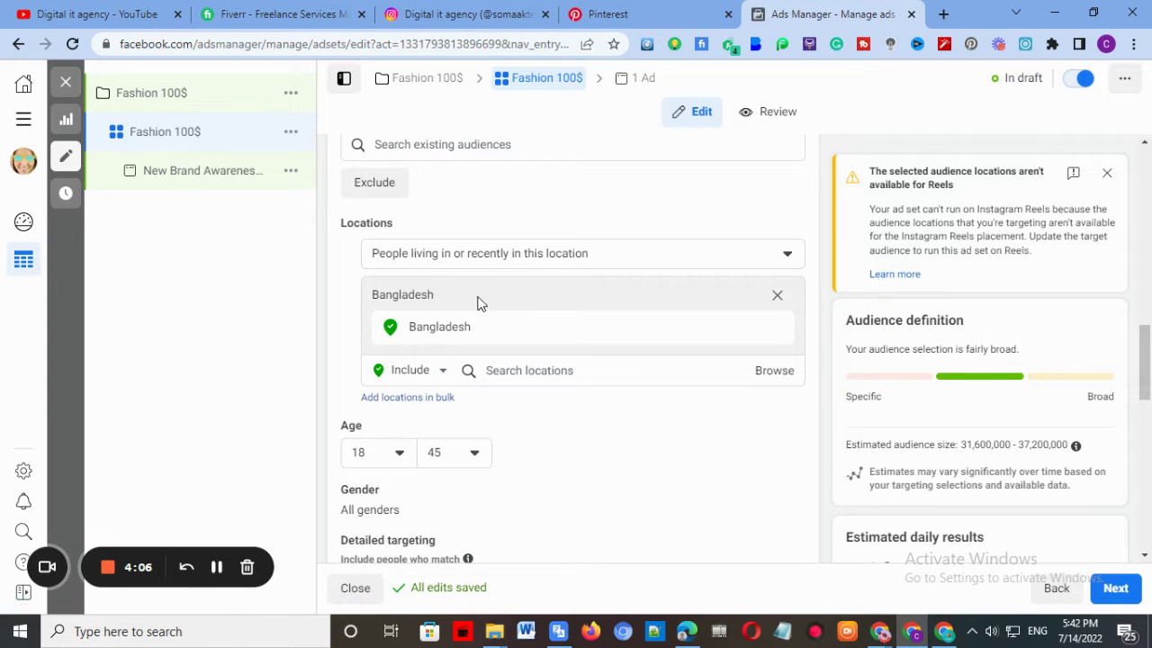
click(443, 377)
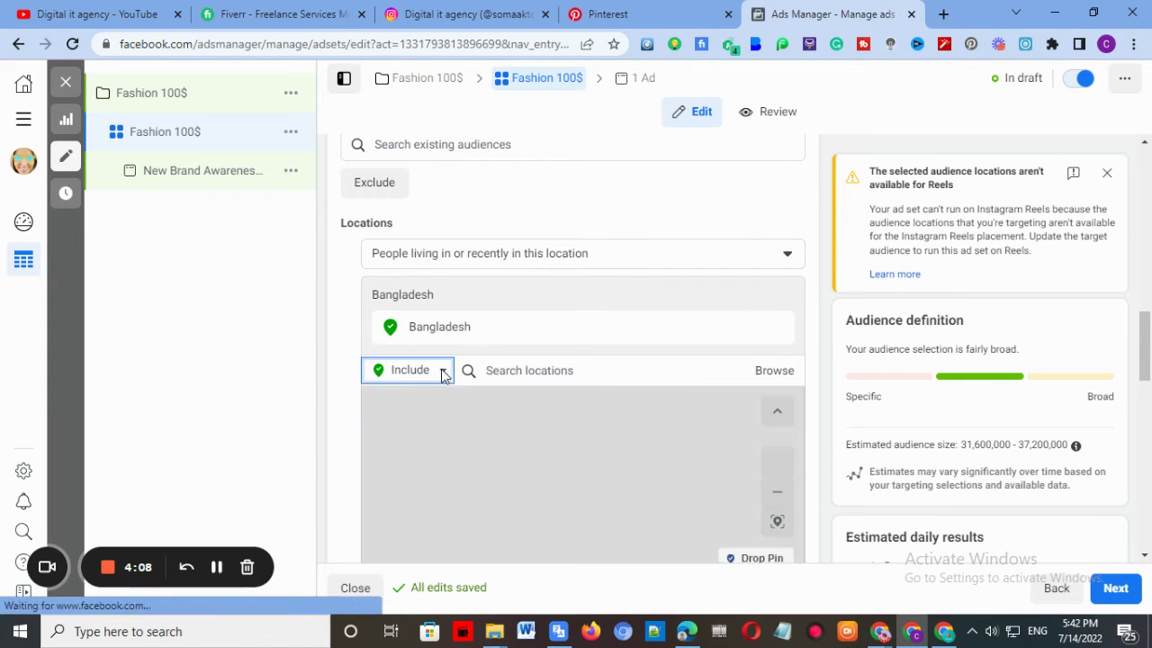
scroll(527, 371, down, 1)
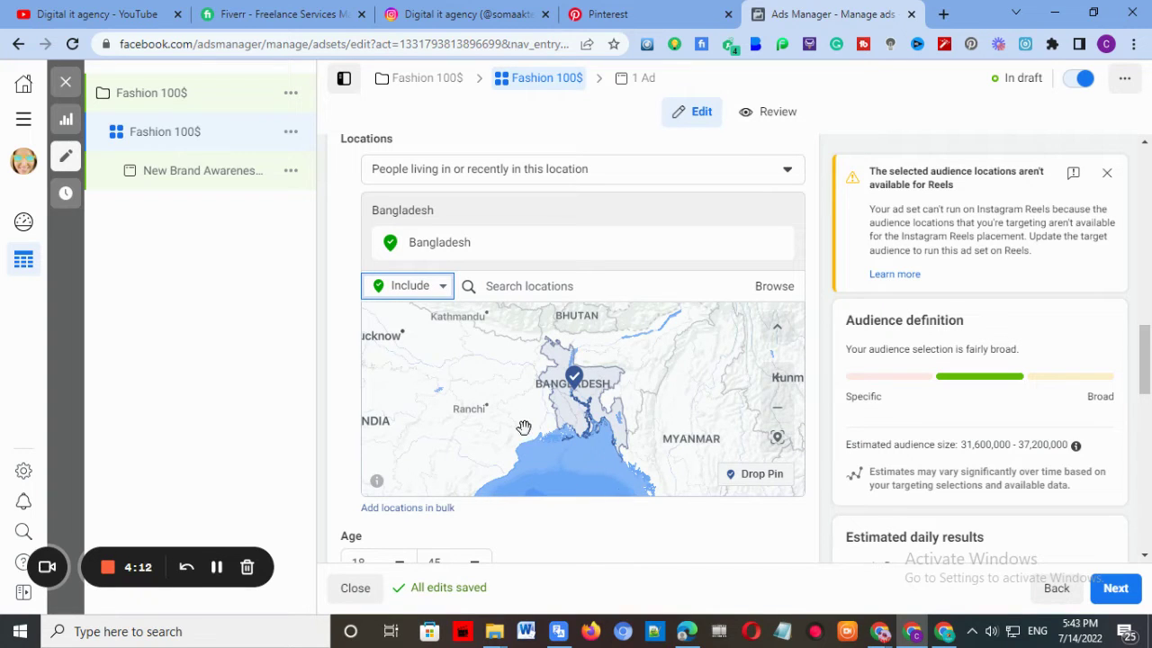
click(507, 285)
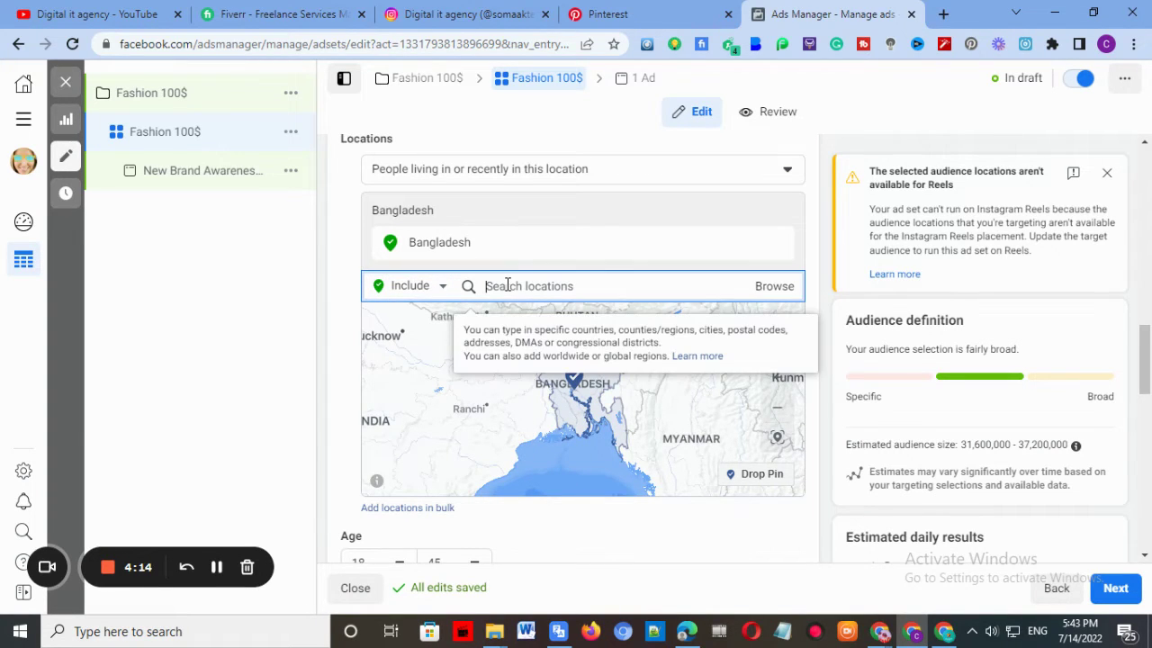
text(dhaka)
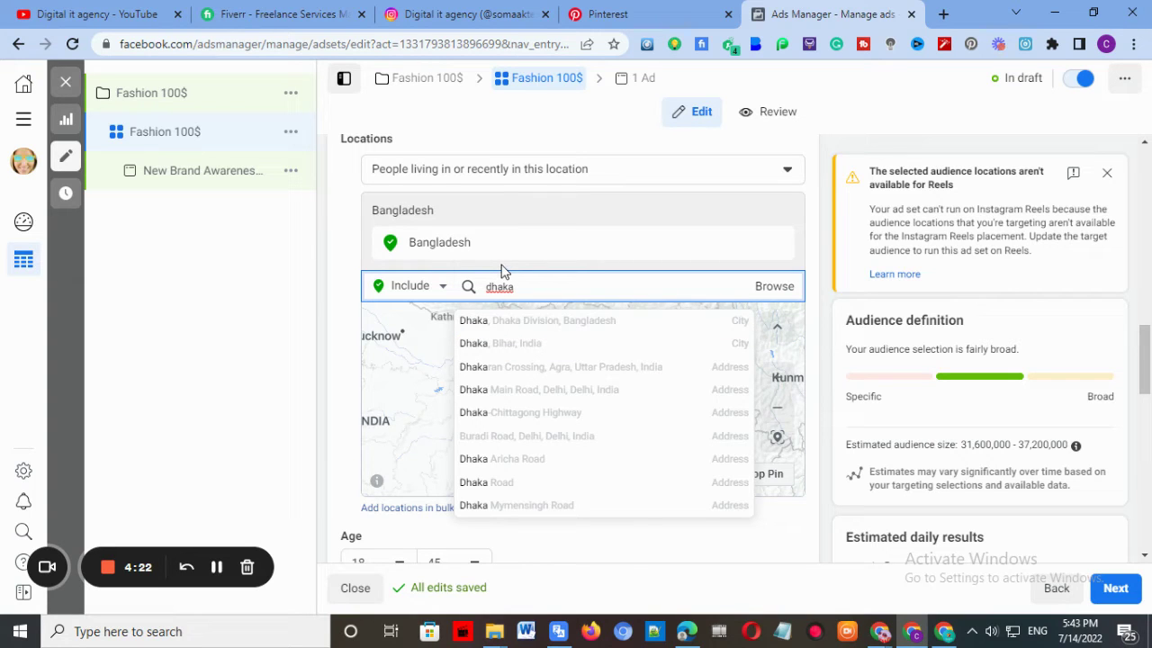
click(502, 322)
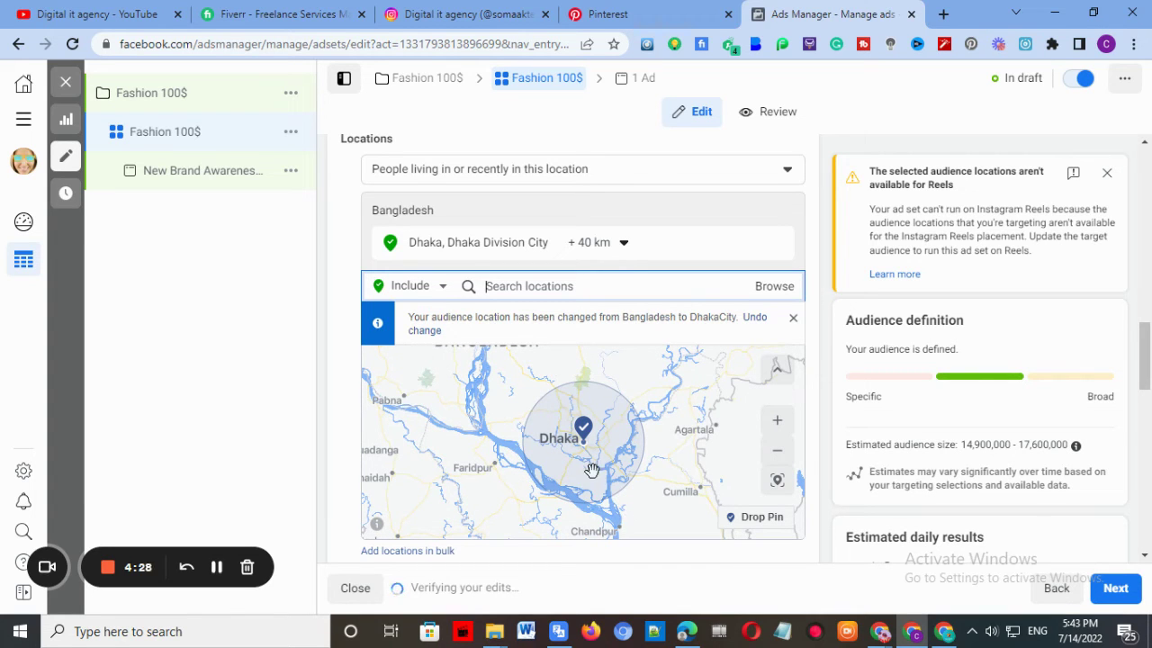
Add a drop-pin location on Savar, northwest of Dhaka, to the audience's included locations
scroll(591, 469, up, 4)
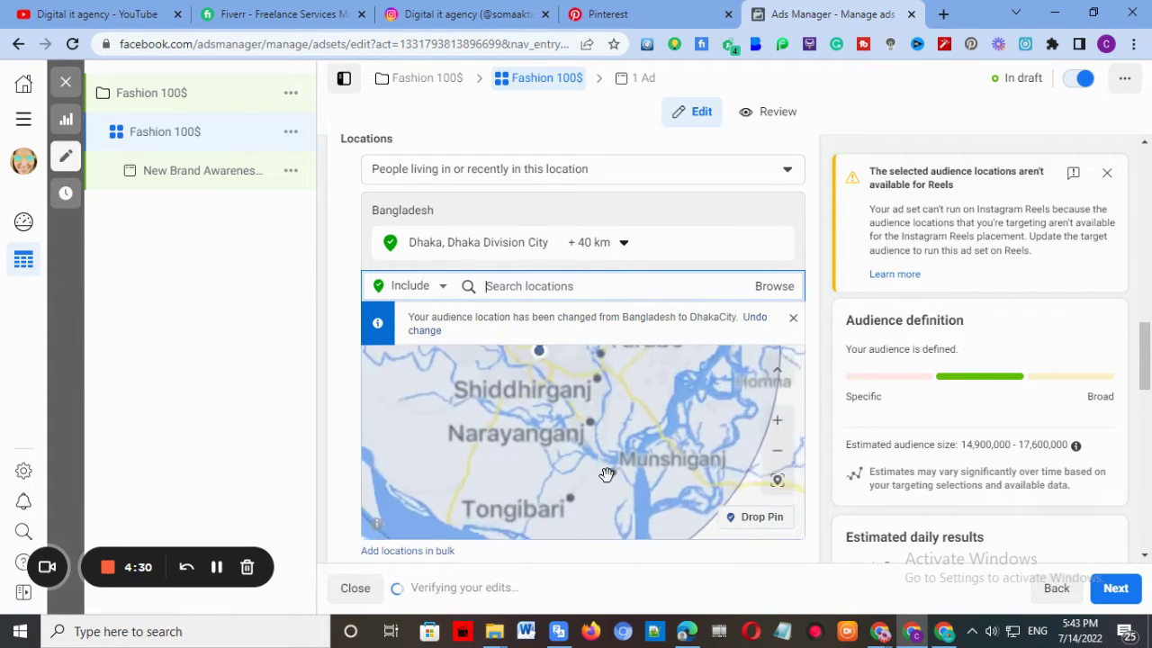
scroll(567, 440, down, 3)
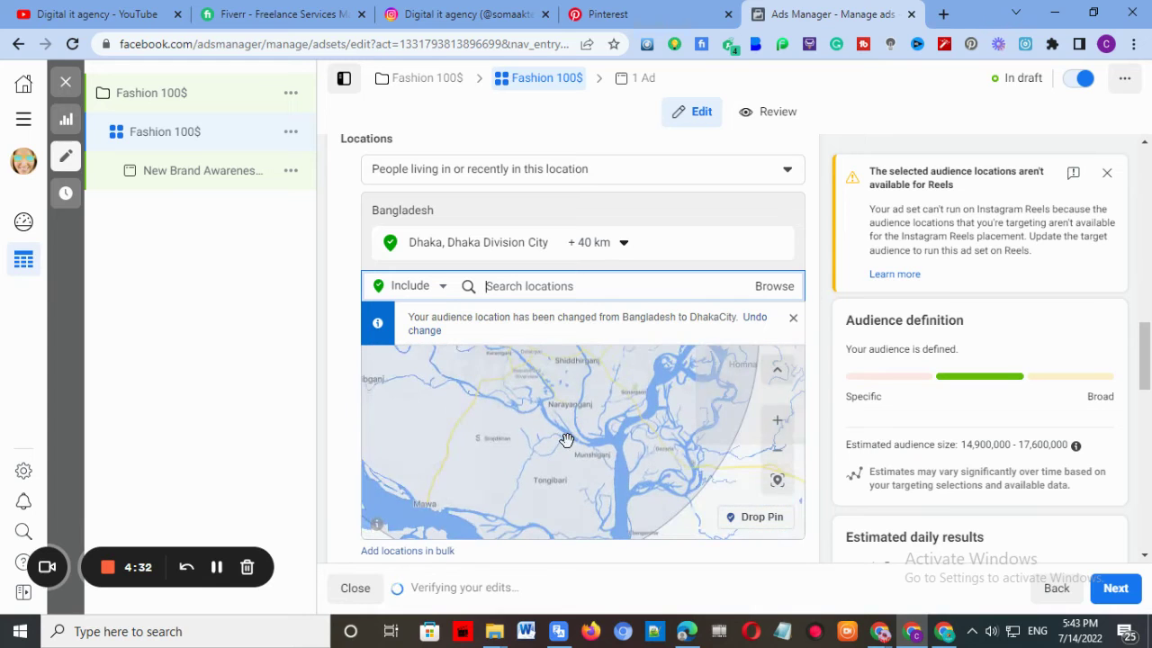
scroll(585, 448, down, 3)
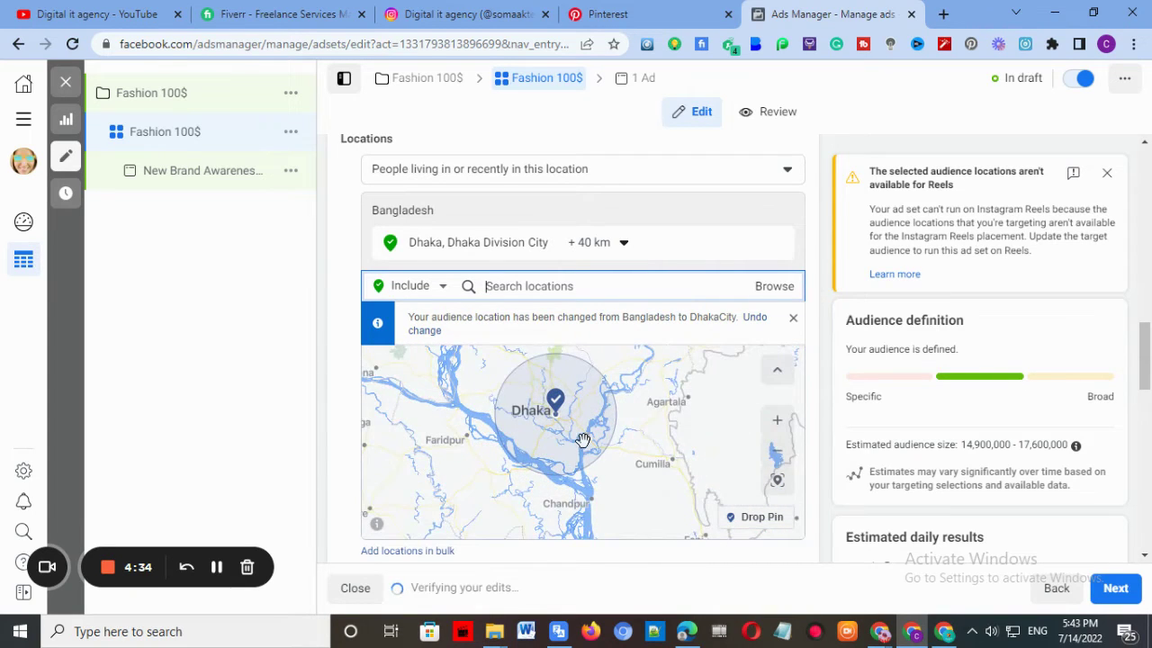
scroll(582, 438, up, 2)
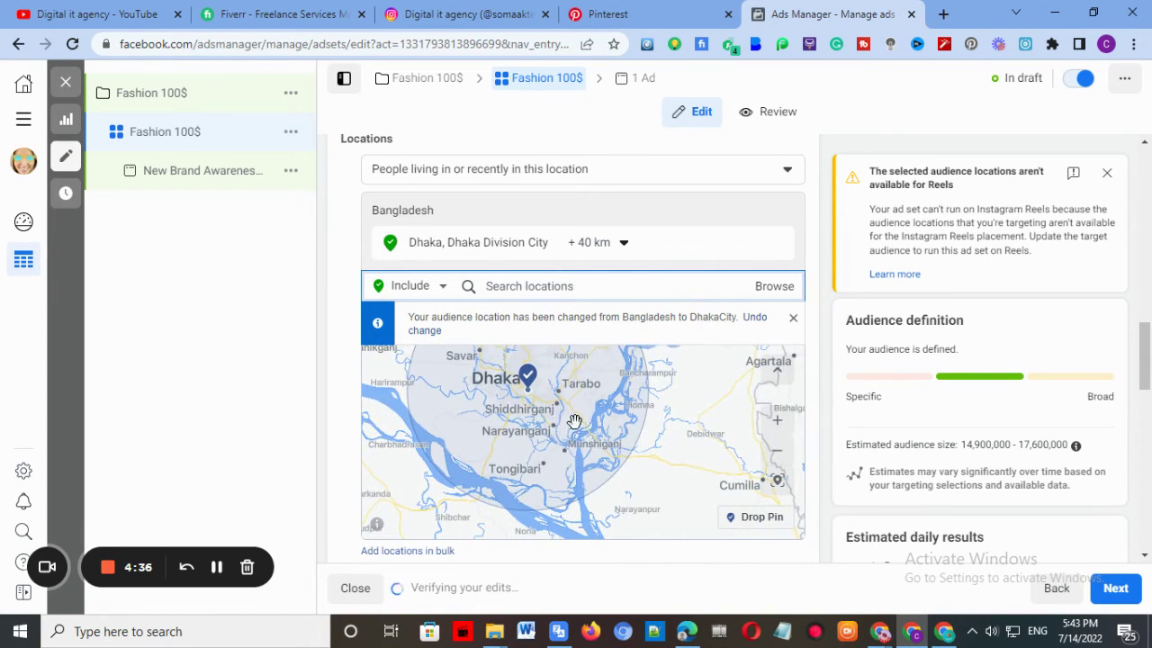
scroll(574, 421, up, 1)
drag(594, 450, 646, 520)
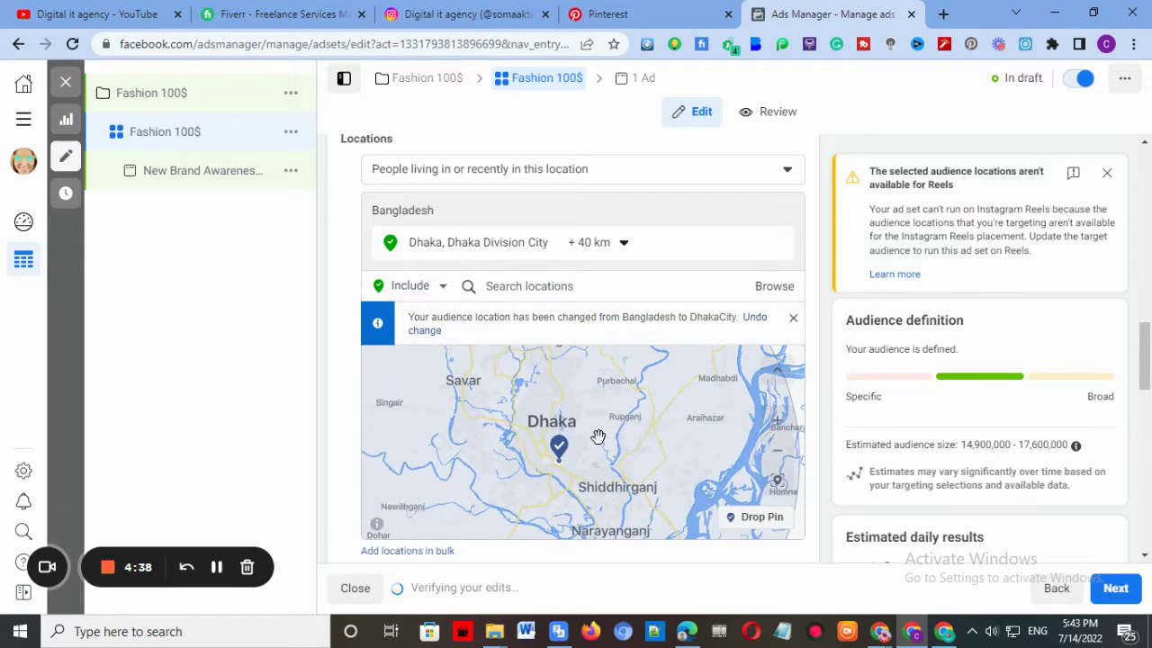
scroll(598, 436, up, 1)
scroll(603, 438, down, 2)
scroll(607, 443, up, 1)
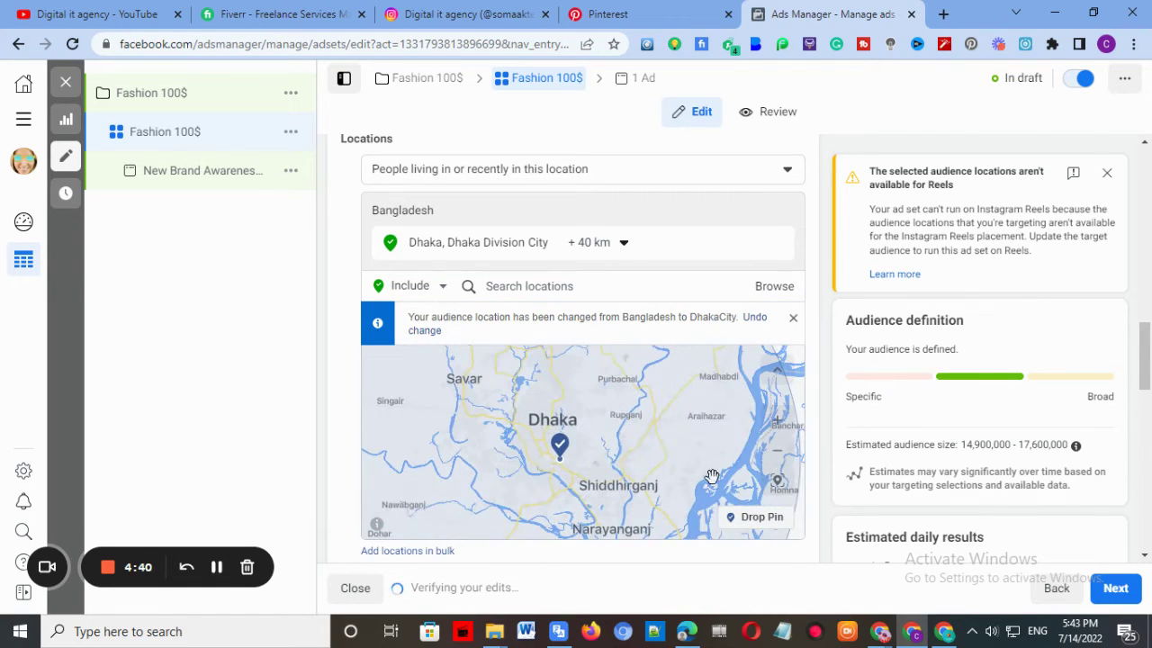
click(740, 519)
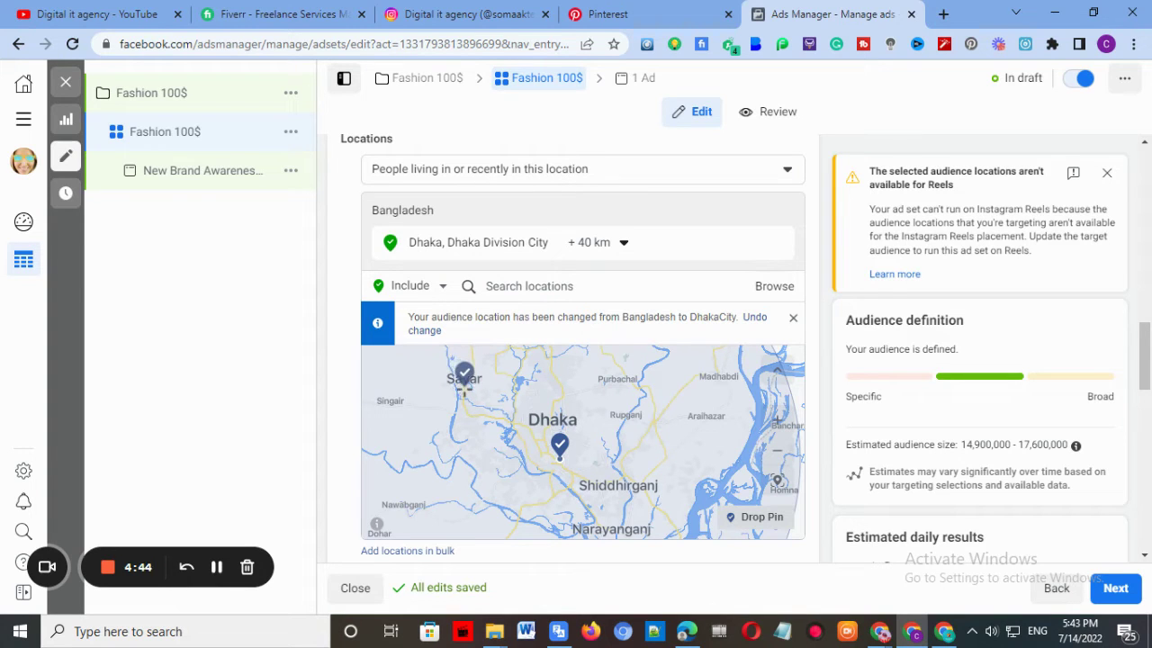
click(464, 383)
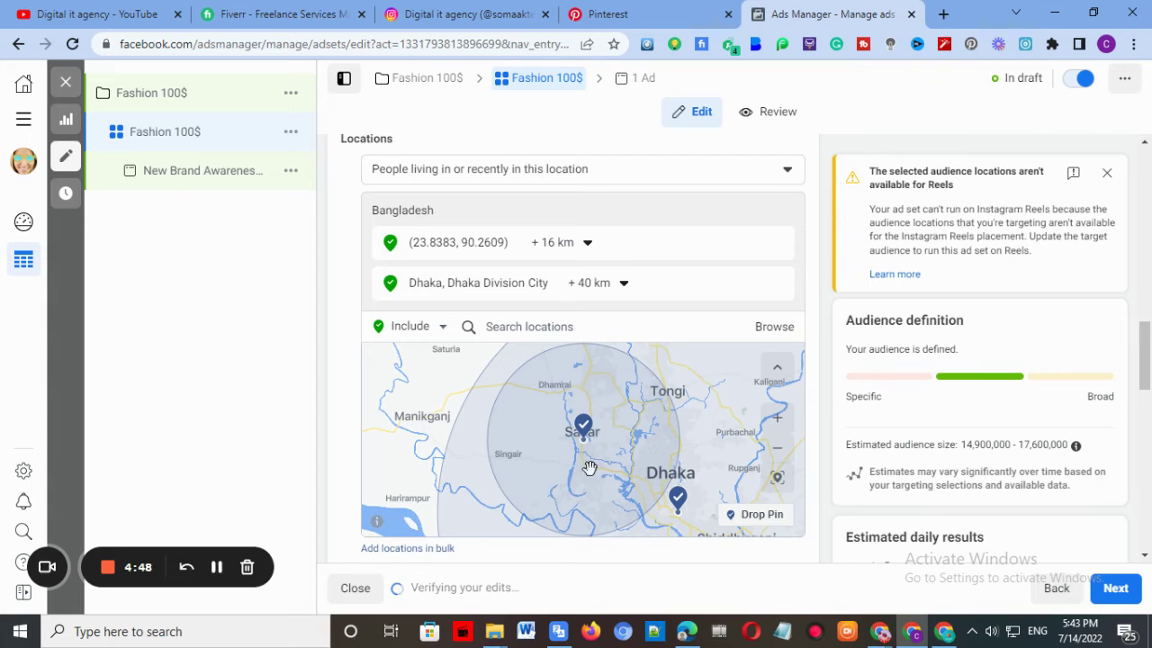
Add a drop-pin location on Mymensingh, north of Dhaka, to the audience's included locations
drag(632, 433, 399, 418)
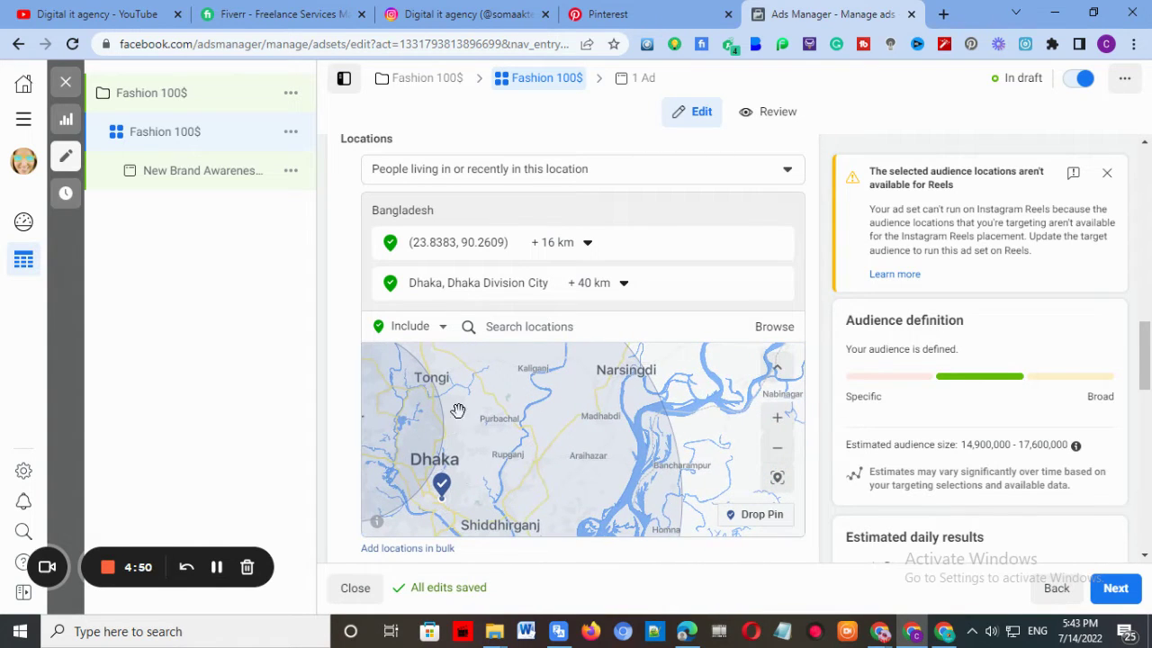
scroll(555, 437, up, 1)
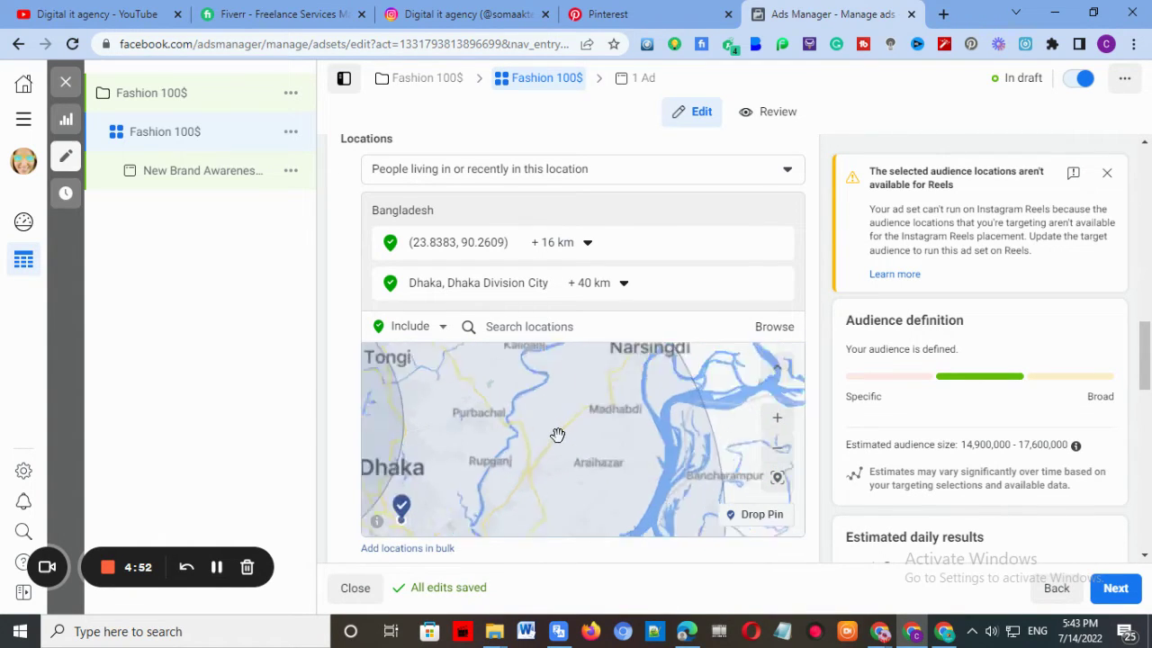
scroll(583, 443, down, 1)
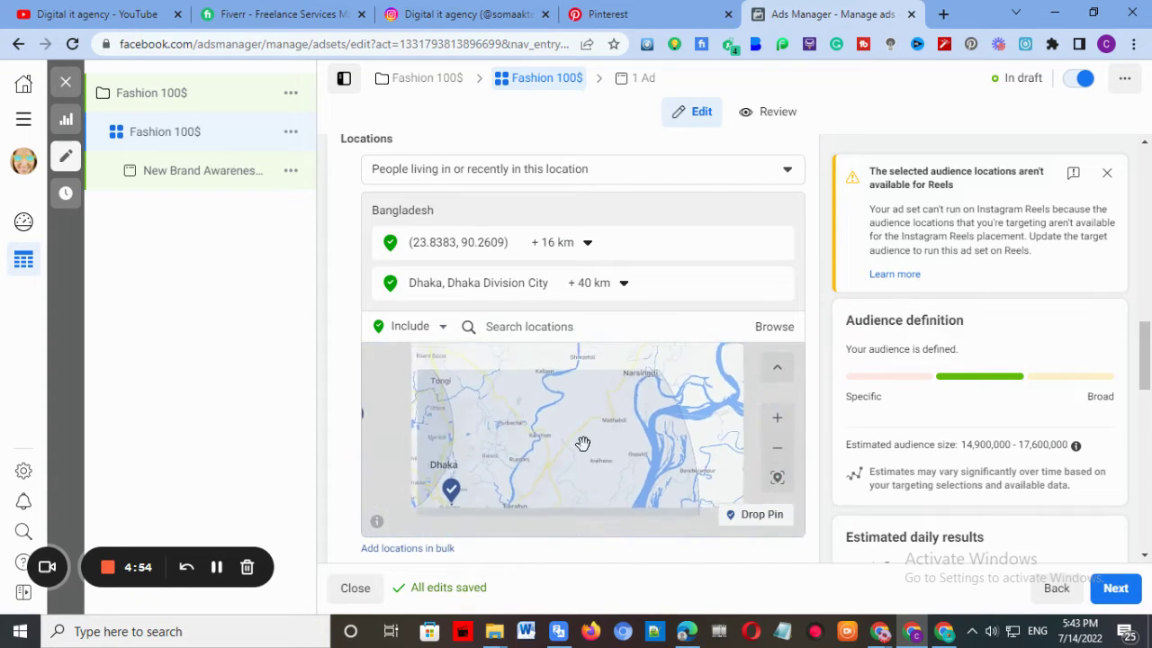
scroll(567, 441, up, 1)
drag(552, 440, 552, 525)
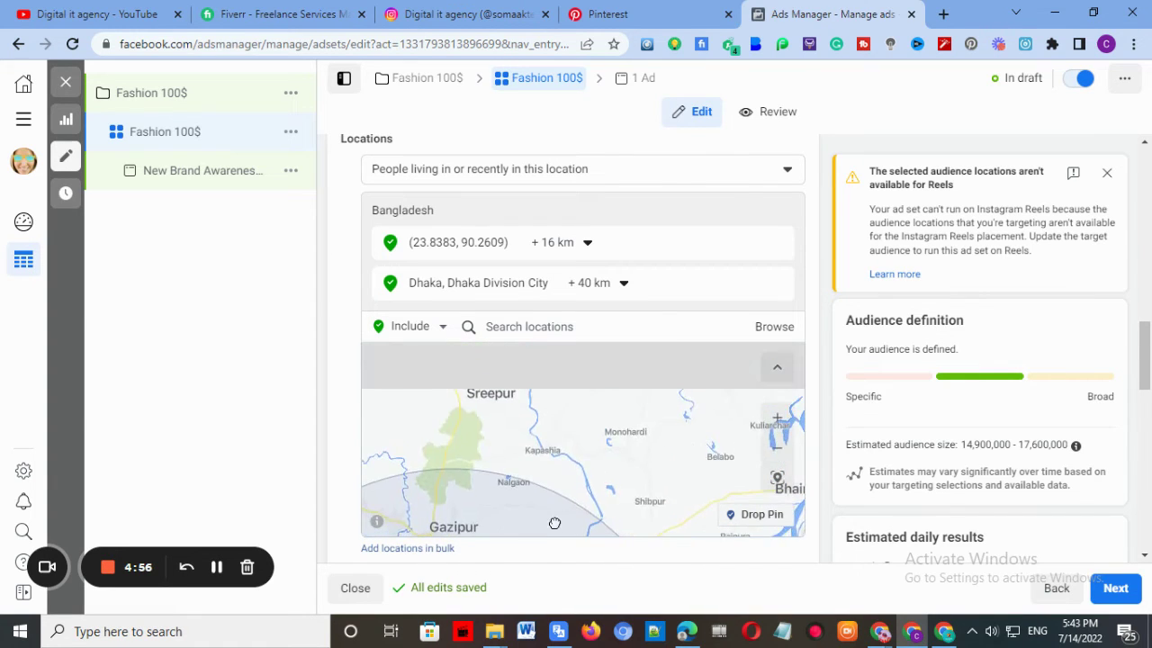
drag(571, 447, 560, 577)
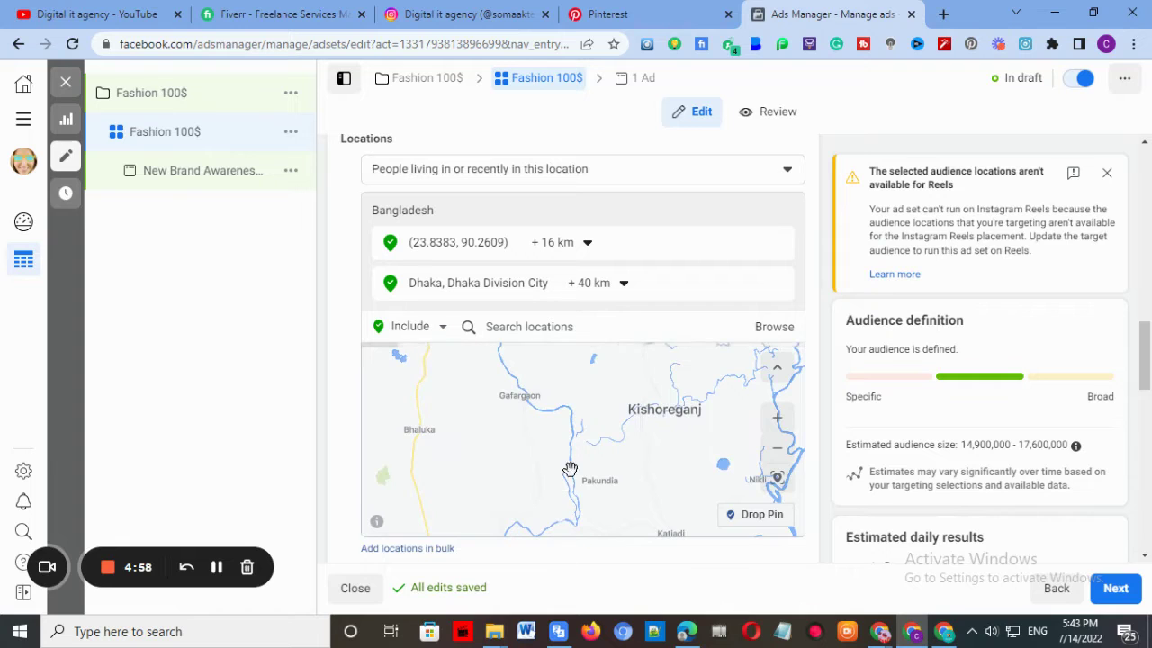
drag(570, 469, 570, 543)
drag(561, 475, 615, 484)
click(746, 515)
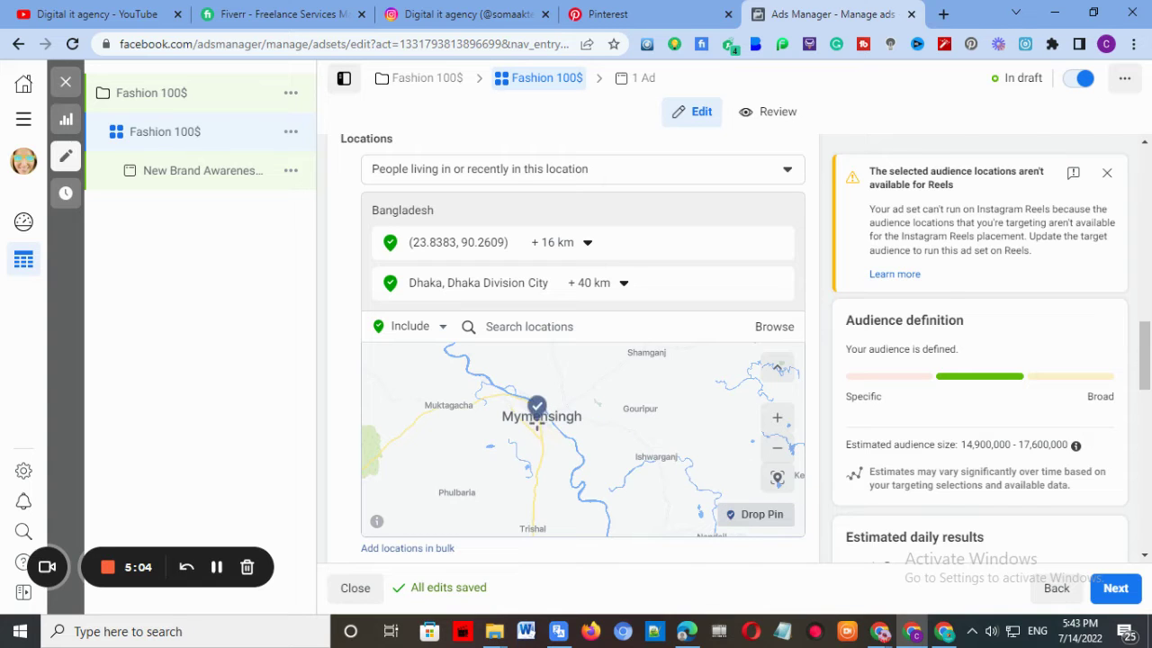
click(524, 448)
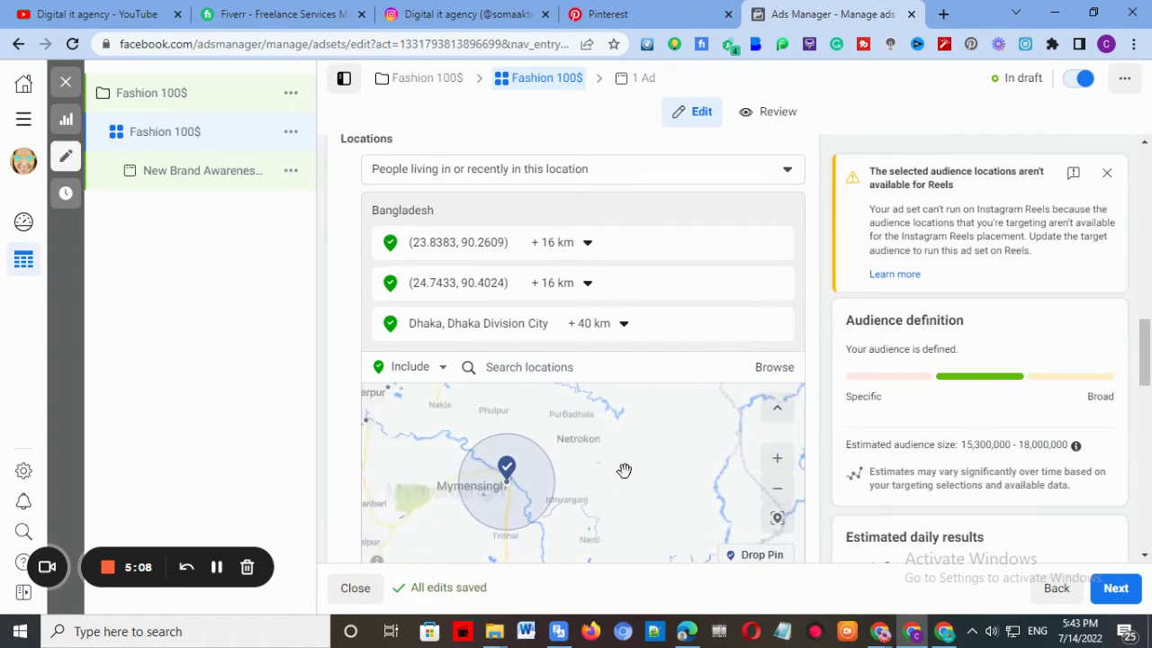
Add a drop-pin location on Tangail, east of the river, to the audience's included locations
scroll(674, 480, down, 3)
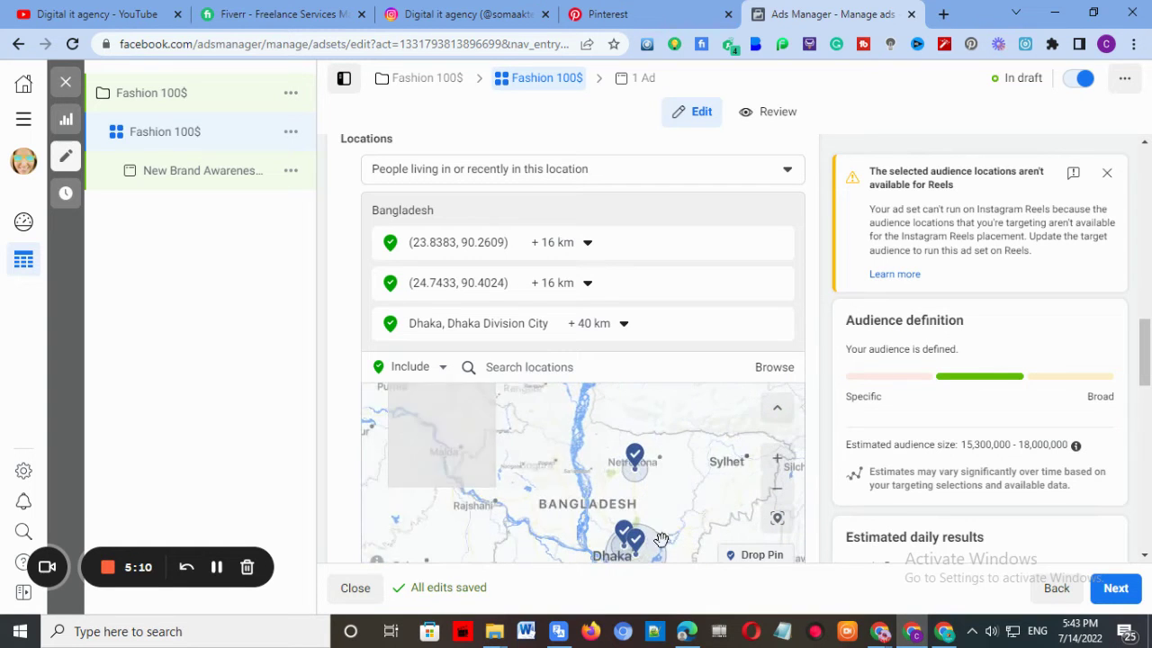
scroll(682, 468, up, 3)
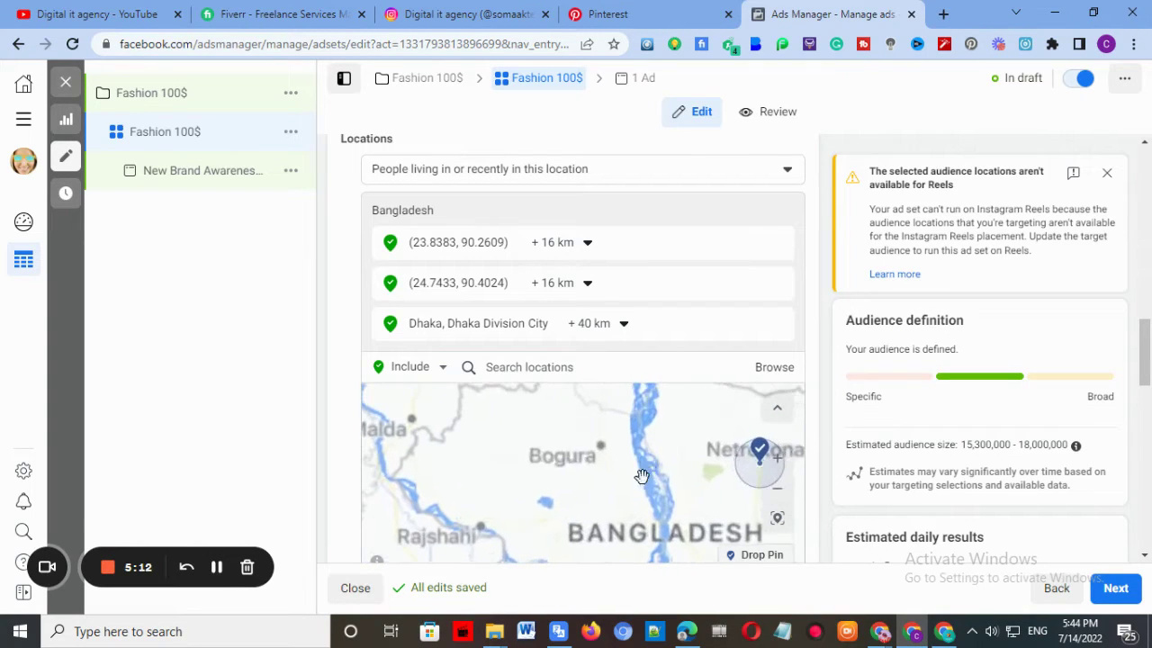
scroll(591, 470, up, 4)
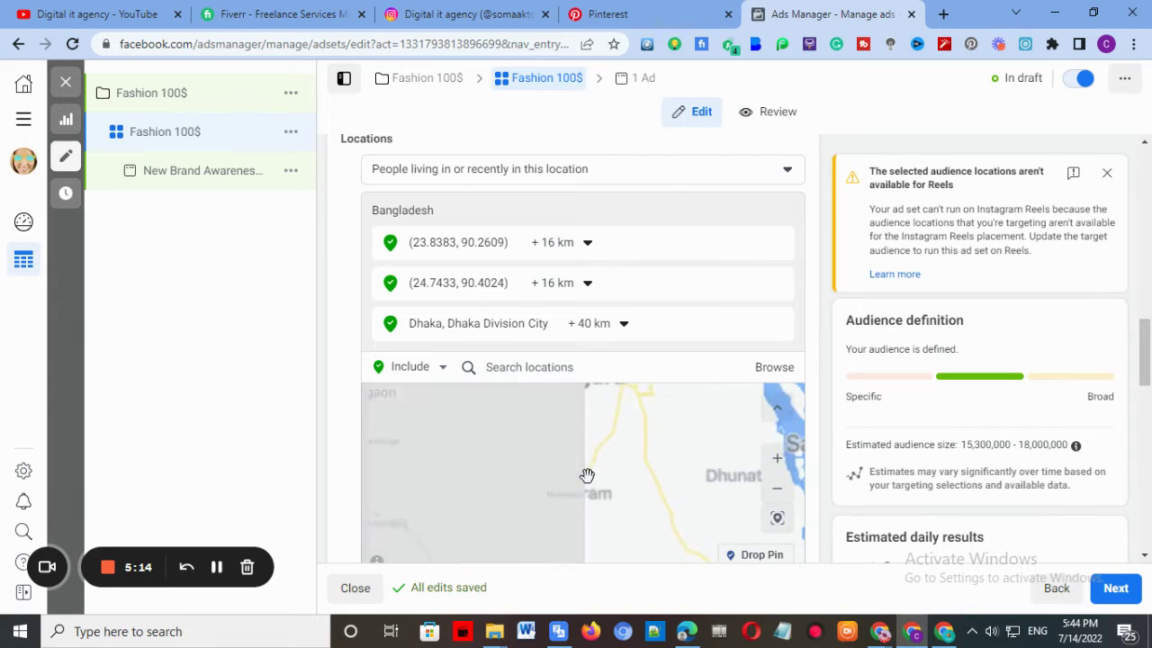
drag(651, 484, 326, 478)
scroll(478, 489, up, 2)
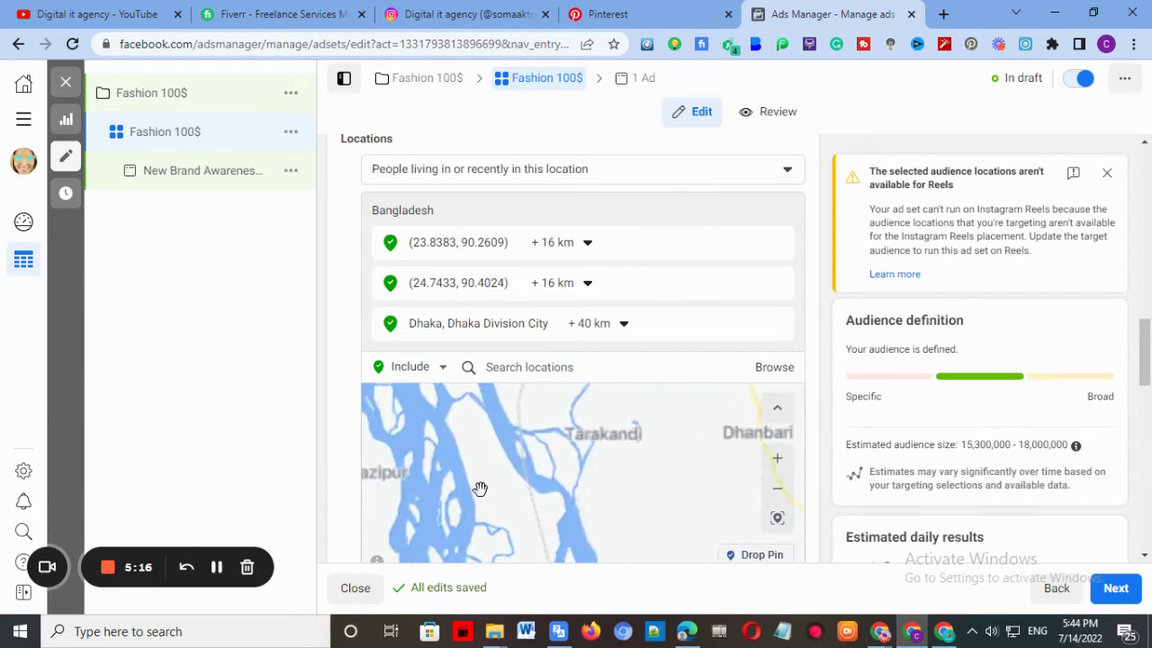
scroll(517, 480, down, 3)
drag(560, 483, 584, 368)
scroll(536, 485, down, 2)
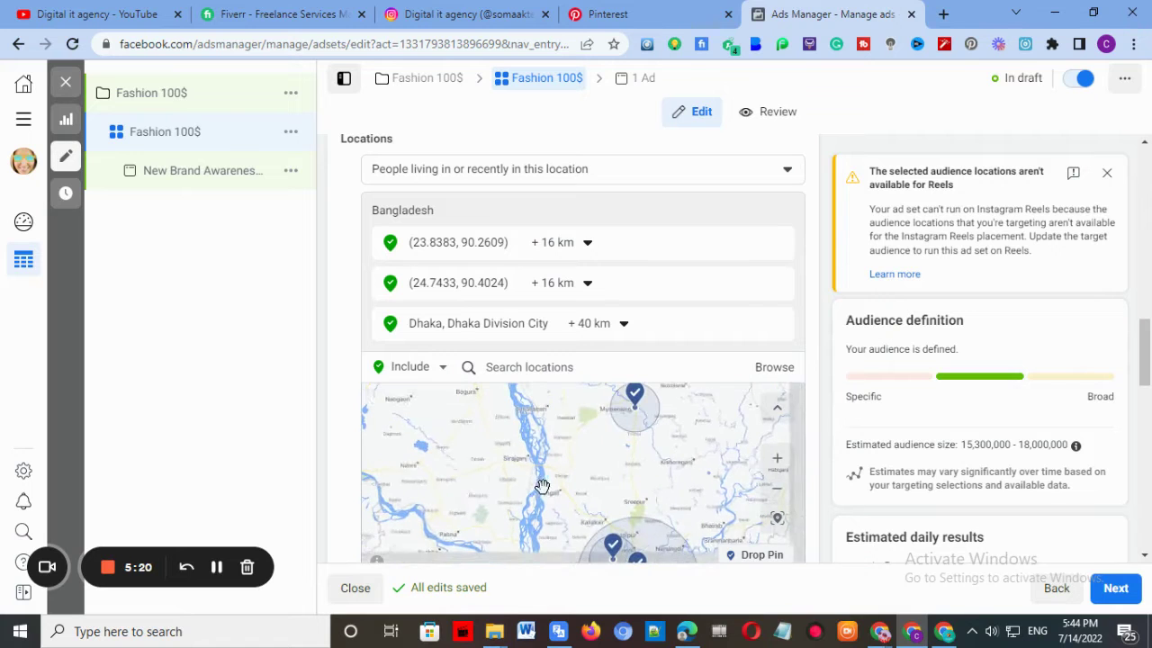
scroll(568, 506, up, 3)
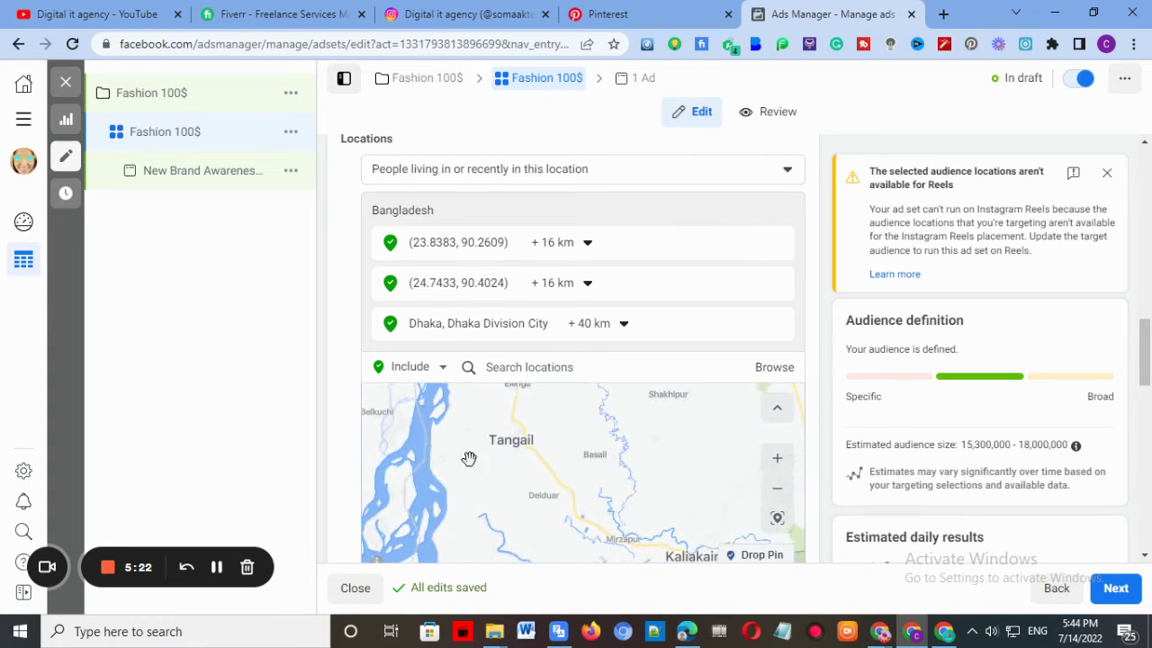
click(734, 558)
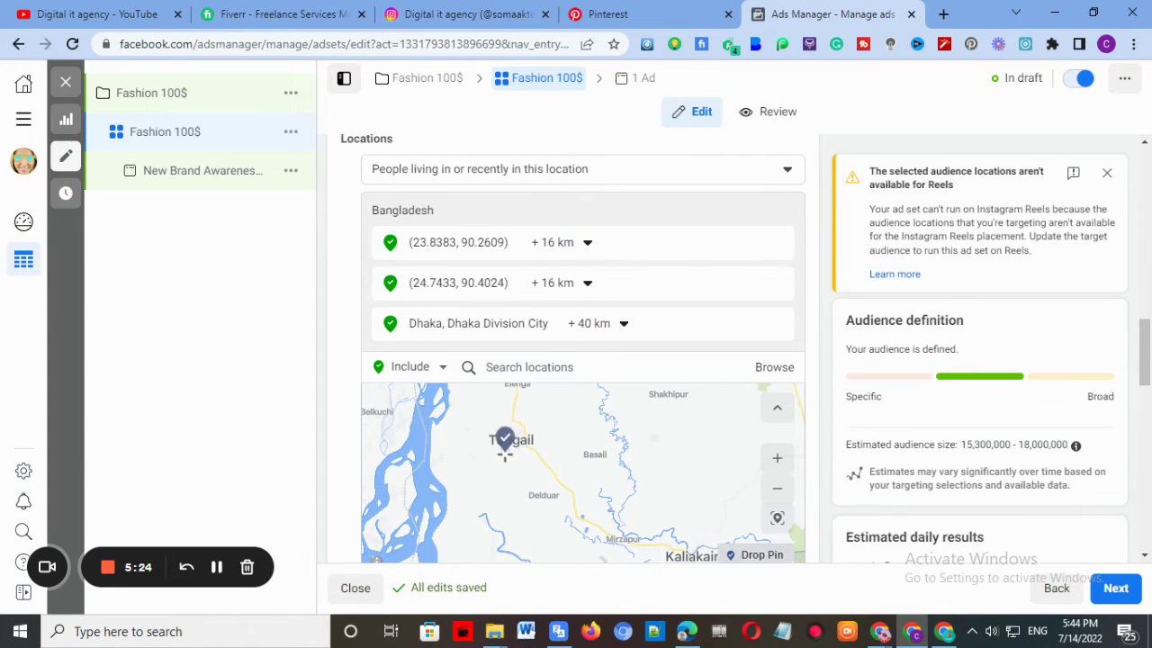
click(511, 436)
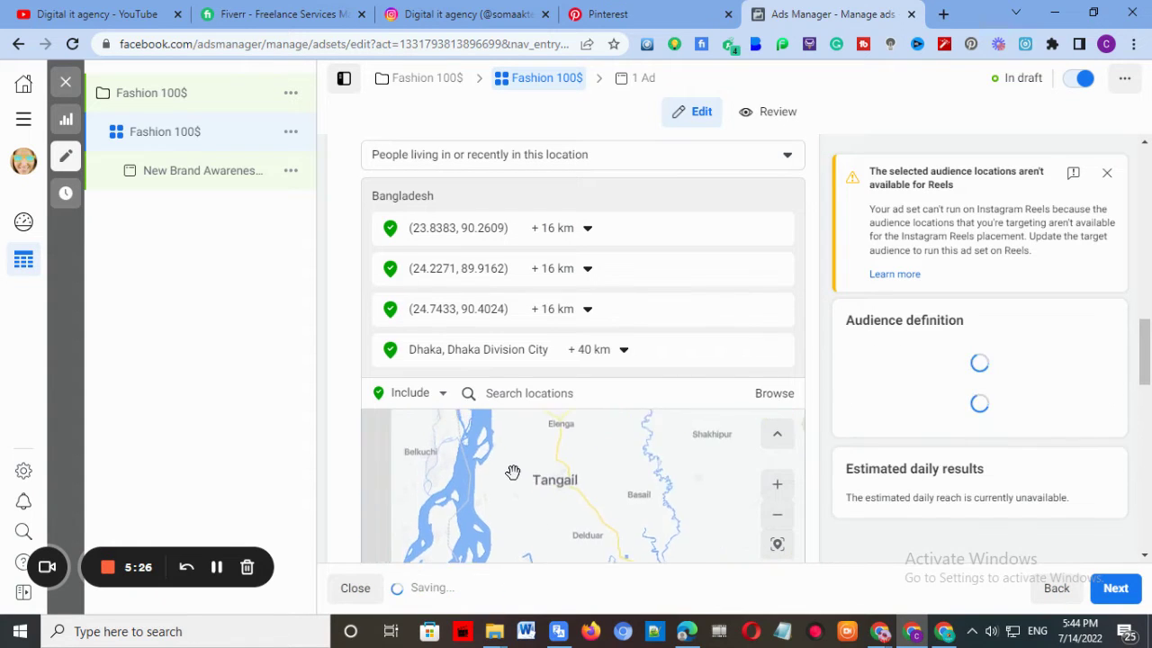
Examine the area covered around the Tangail pin on the locations map
scroll(627, 513, down, 3)
scroll(581, 527, up, 8)
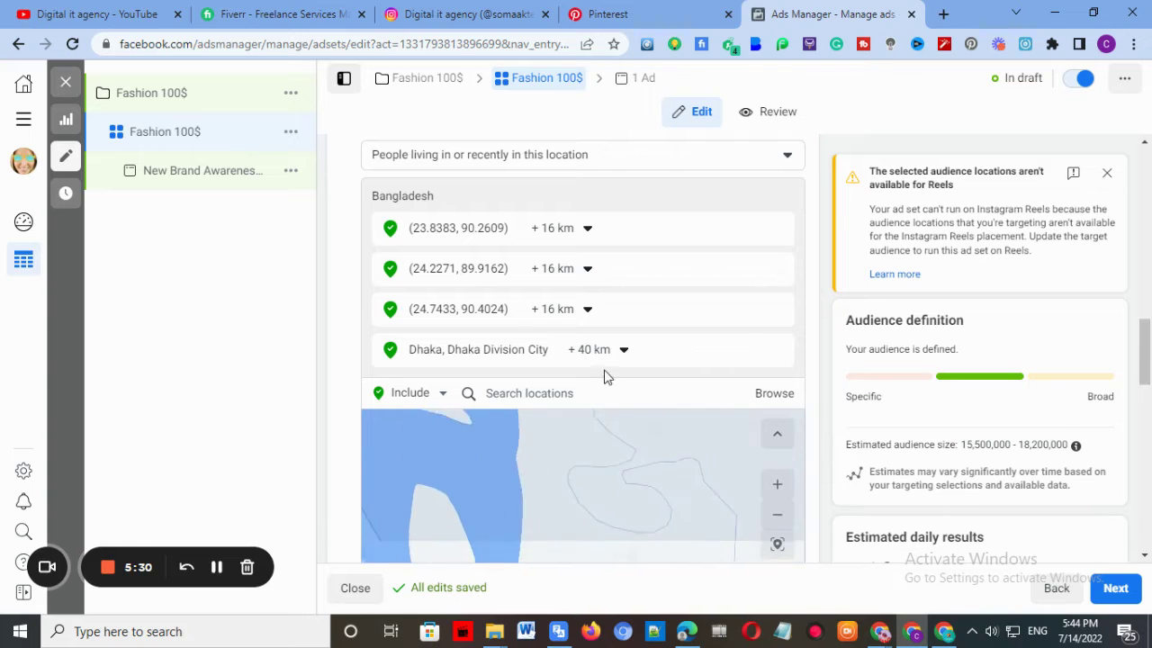
scroll(648, 416, up, 2)
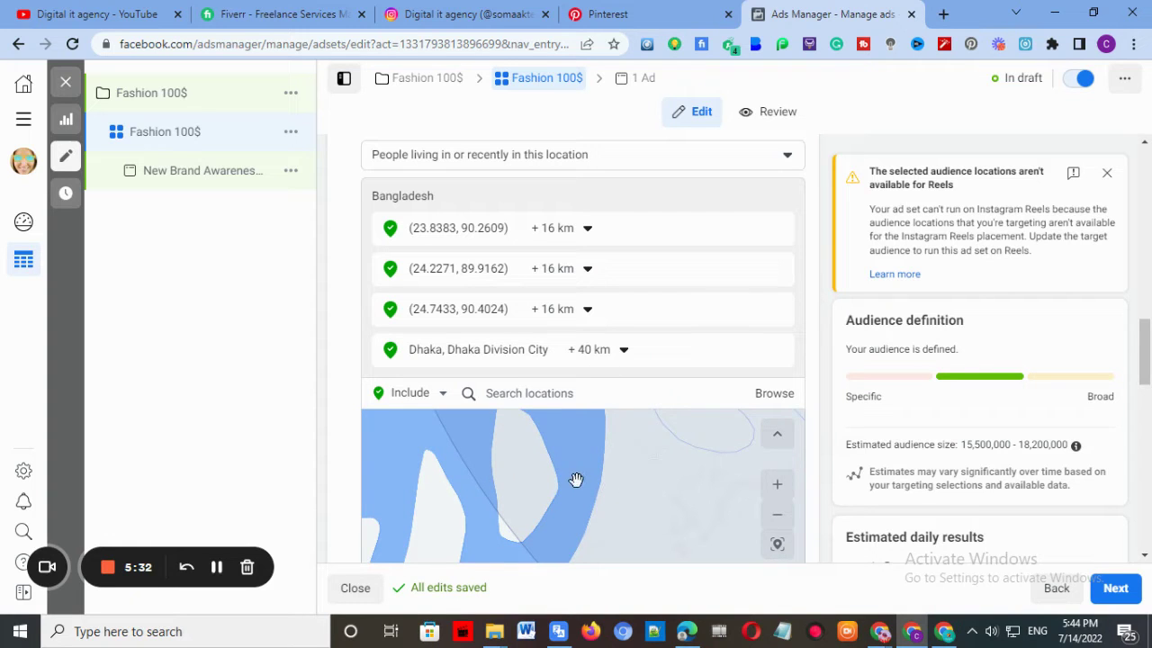
drag(576, 480, 580, 545)
drag(570, 483, 579, 544)
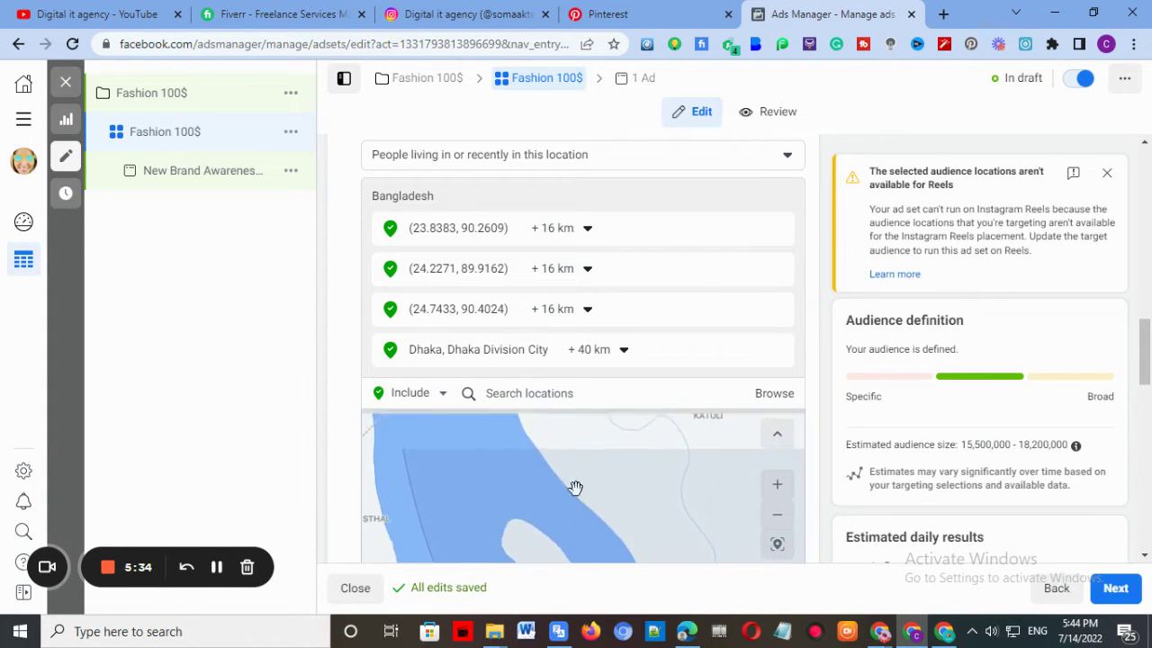
scroll(576, 491, down, 3)
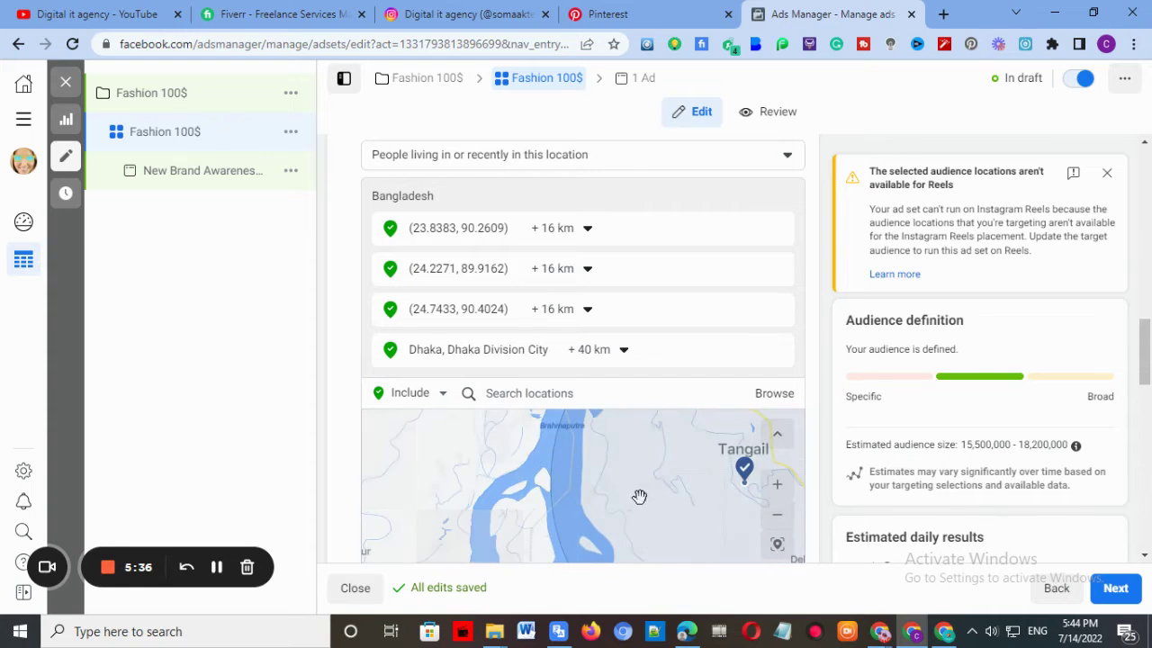
scroll(639, 497, down, 4)
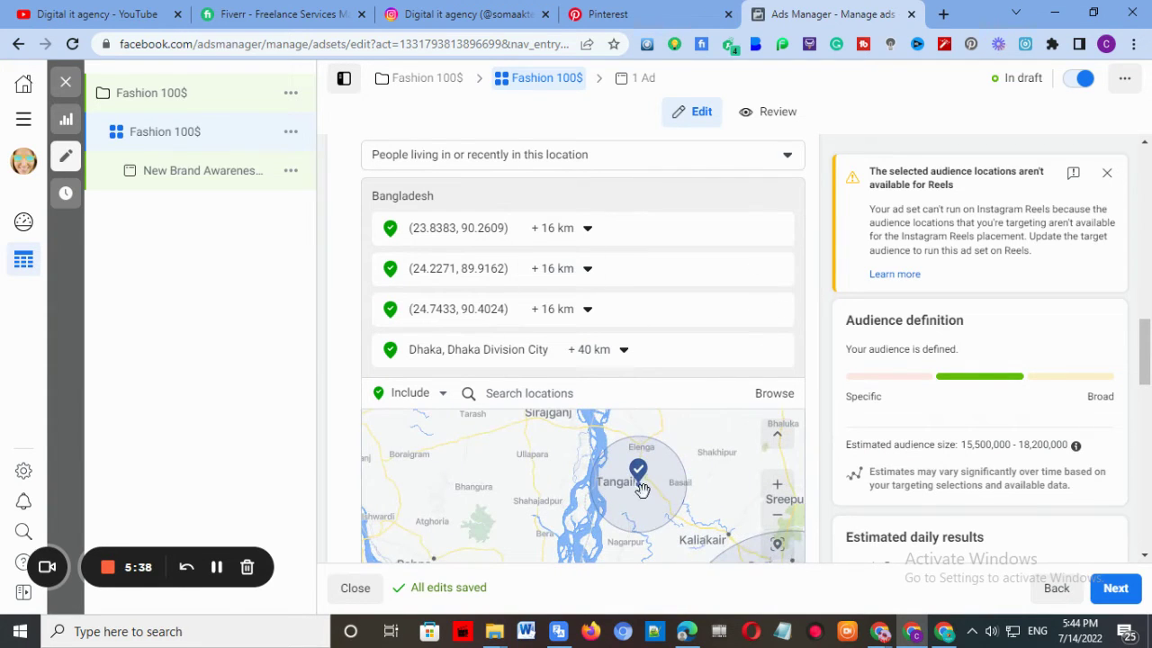
Set the radius of both the Savar pin (23.8383, 90.2609) and the Tangail pin (24.2271, 89.9162) to 39 km
click(588, 230)
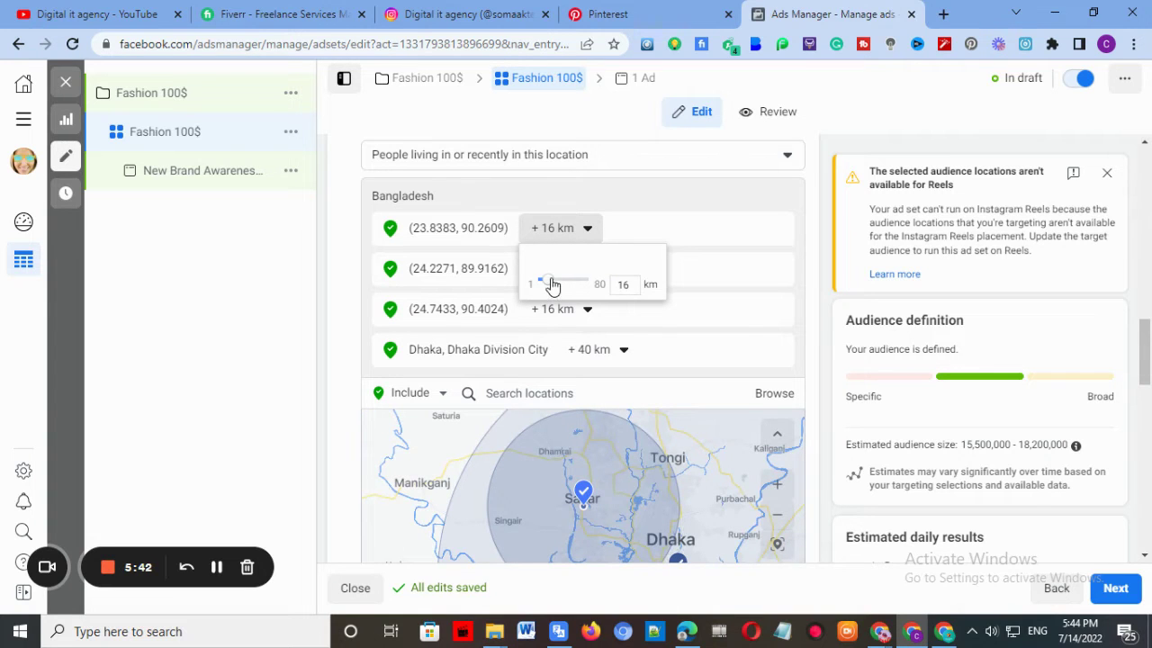
drag(553, 286, 574, 284)
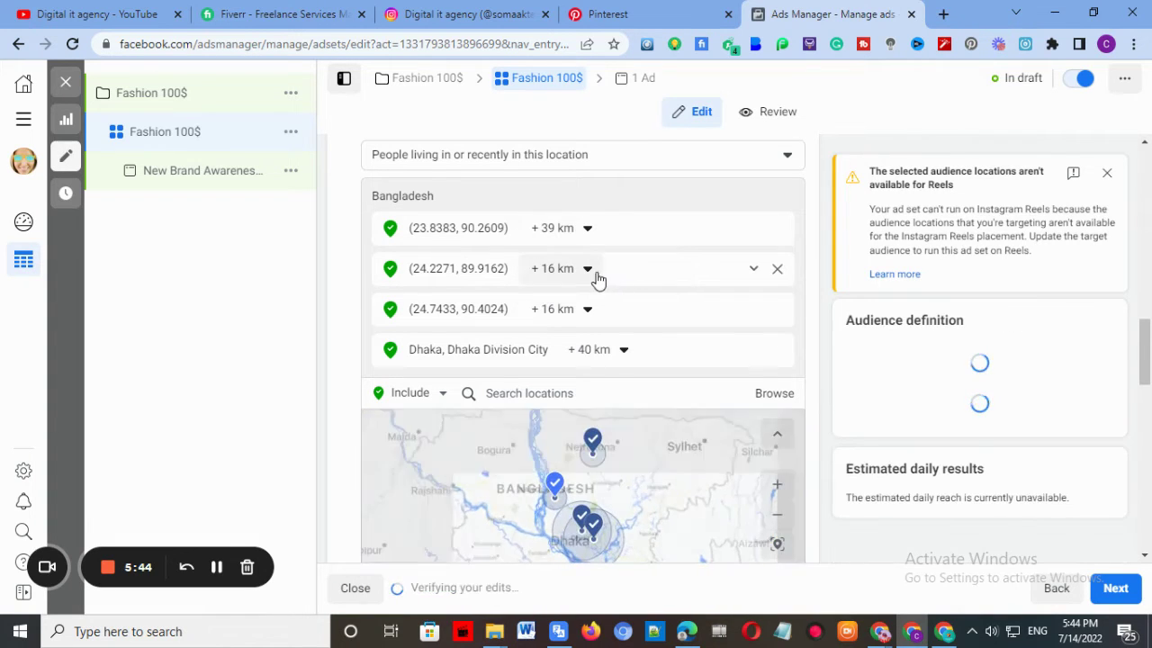
click(587, 270)
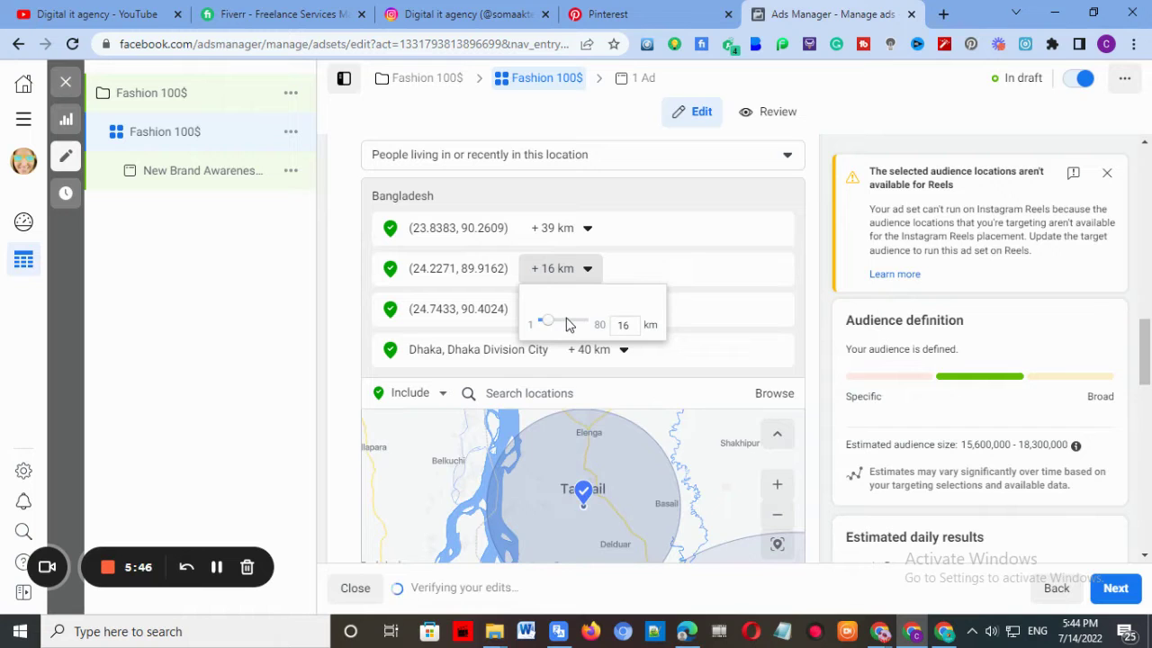
drag(548, 322, 572, 327)
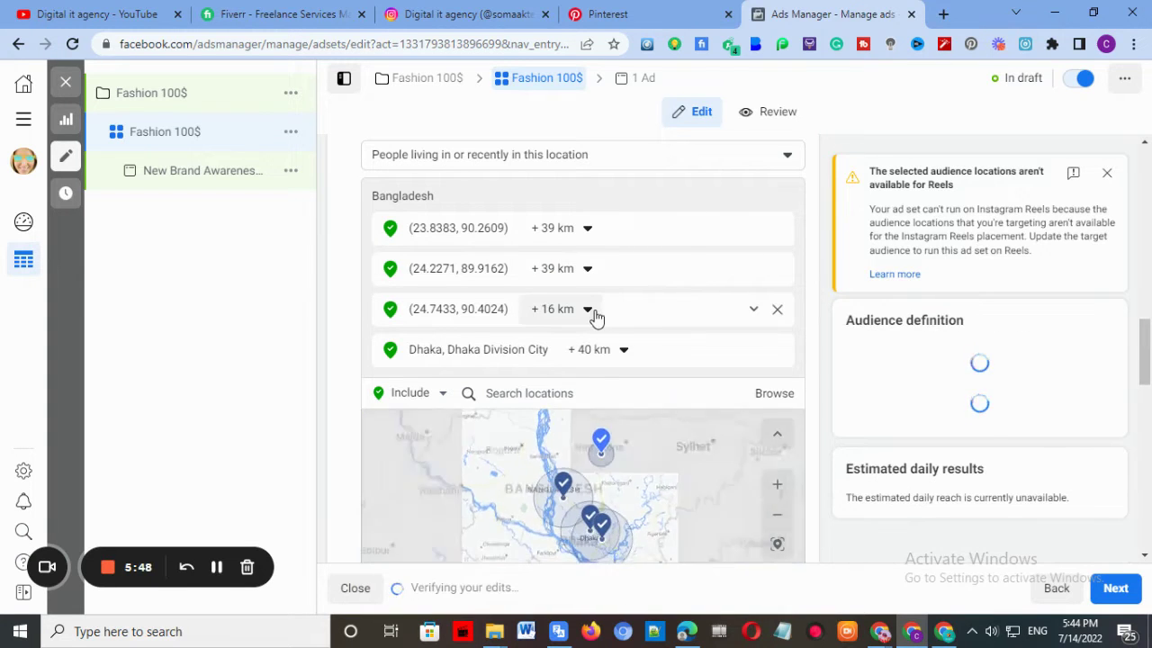
Set the radius of the Mymensingh pin (24.7433, 90.4024) to 66 km and that of Dhaka city to 52 km
click(585, 311)
drag(548, 367, 586, 367)
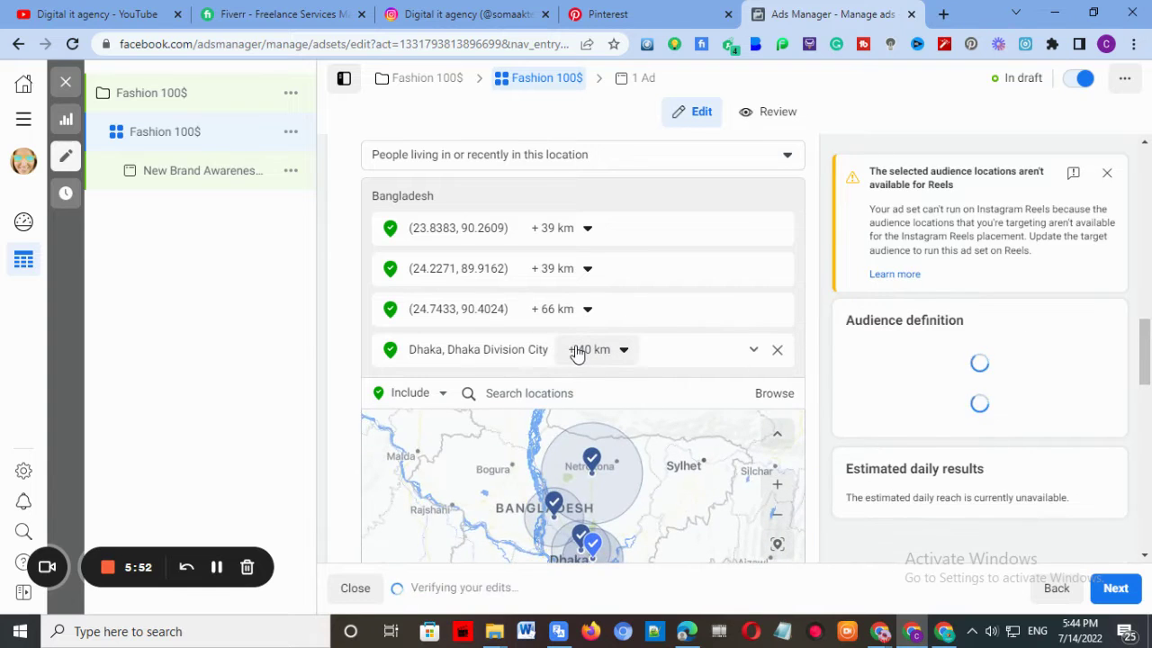
click(578, 351)
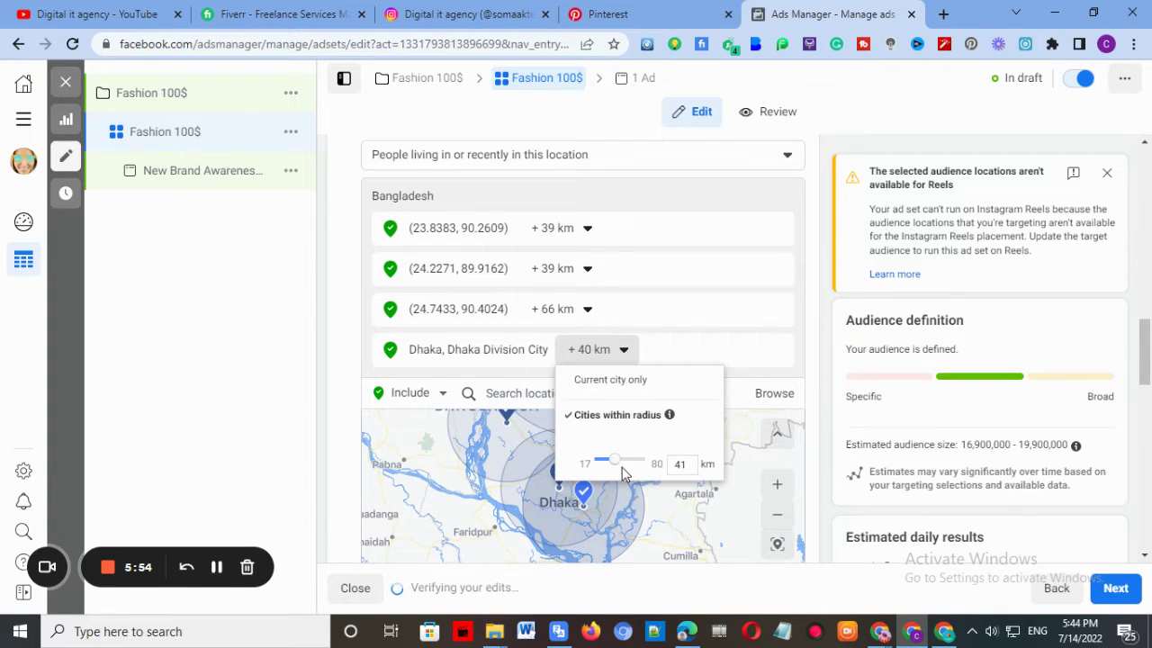
drag(626, 474, 630, 473)
click(609, 427)
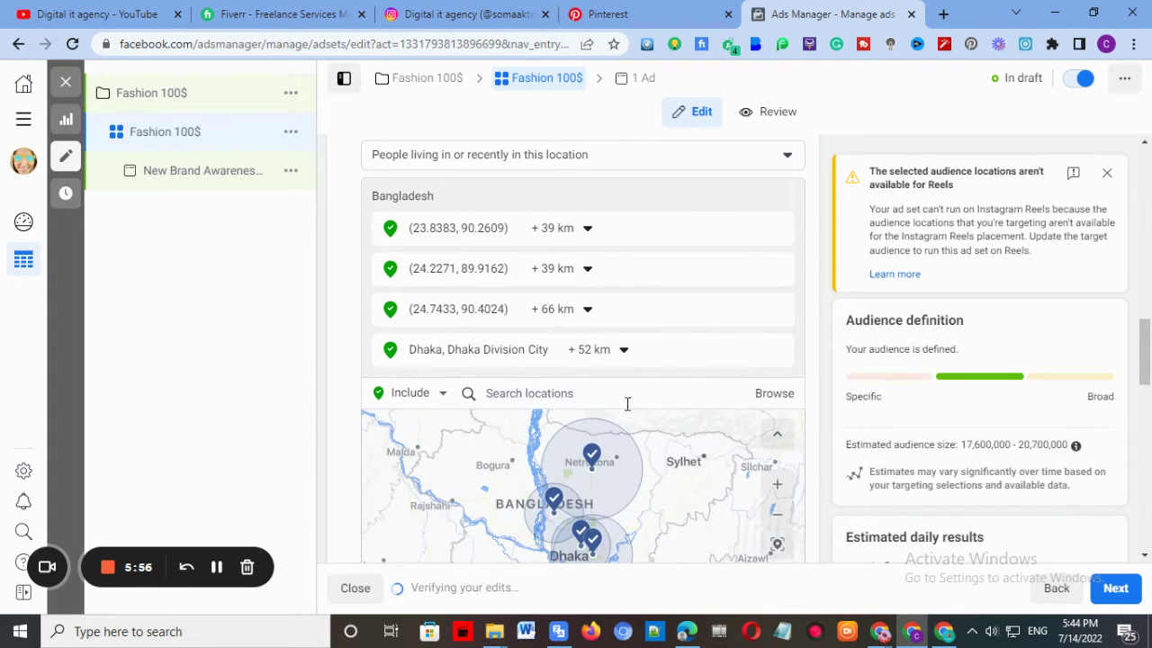
Review the ad set's audience, detailed targeting, languages, placements, and optimisation and delivery settings
scroll(734, 415, down, 5)
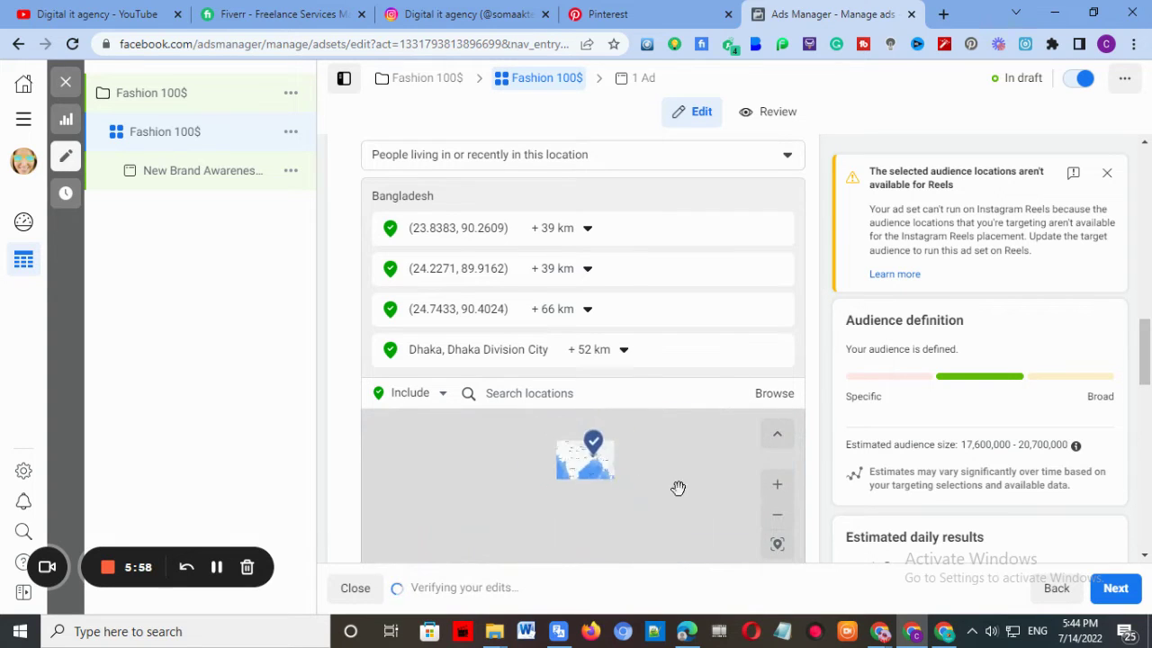
scroll(816, 486, down, 5)
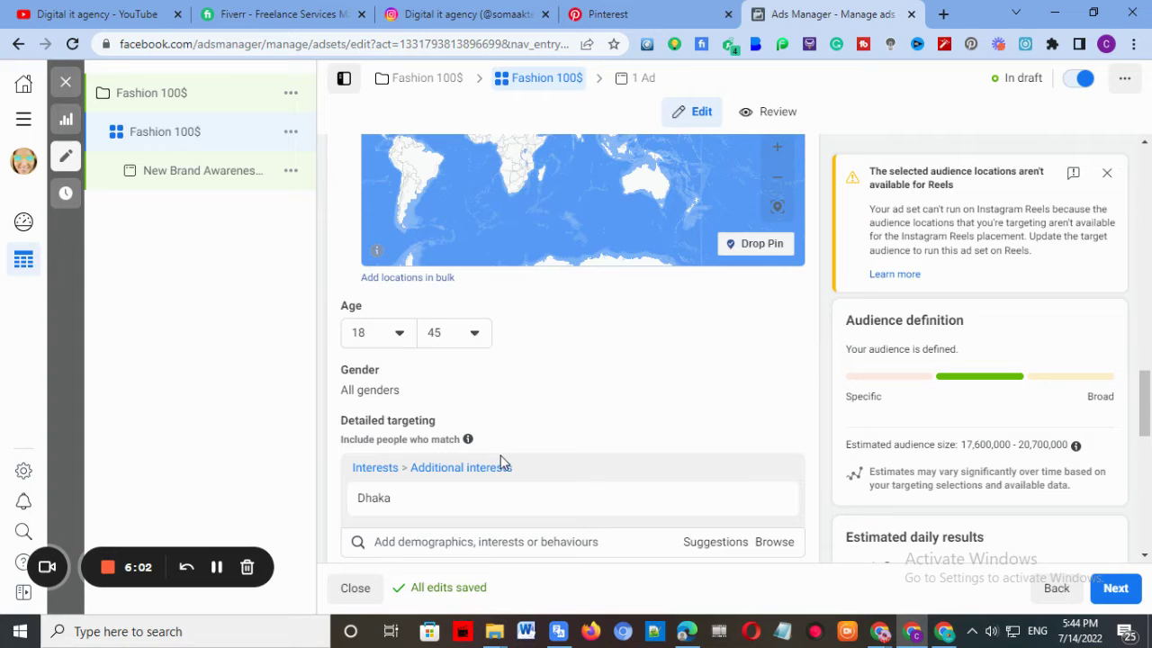
scroll(502, 459, down, 2)
scroll(517, 473, down, 4)
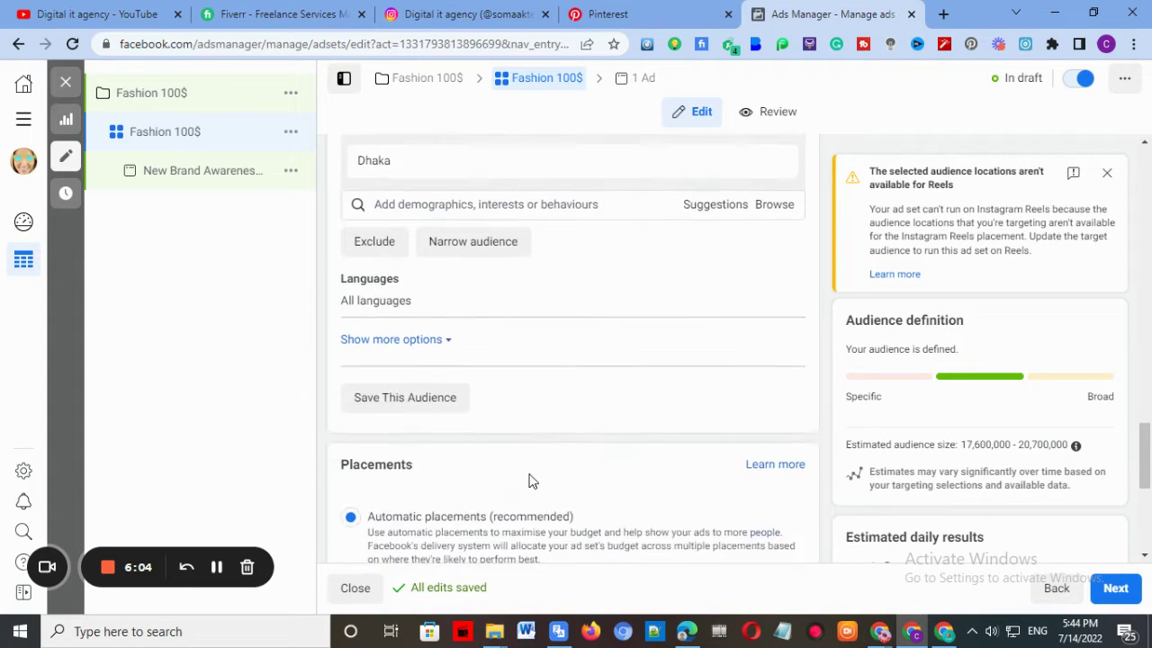
scroll(547, 484, up, 3)
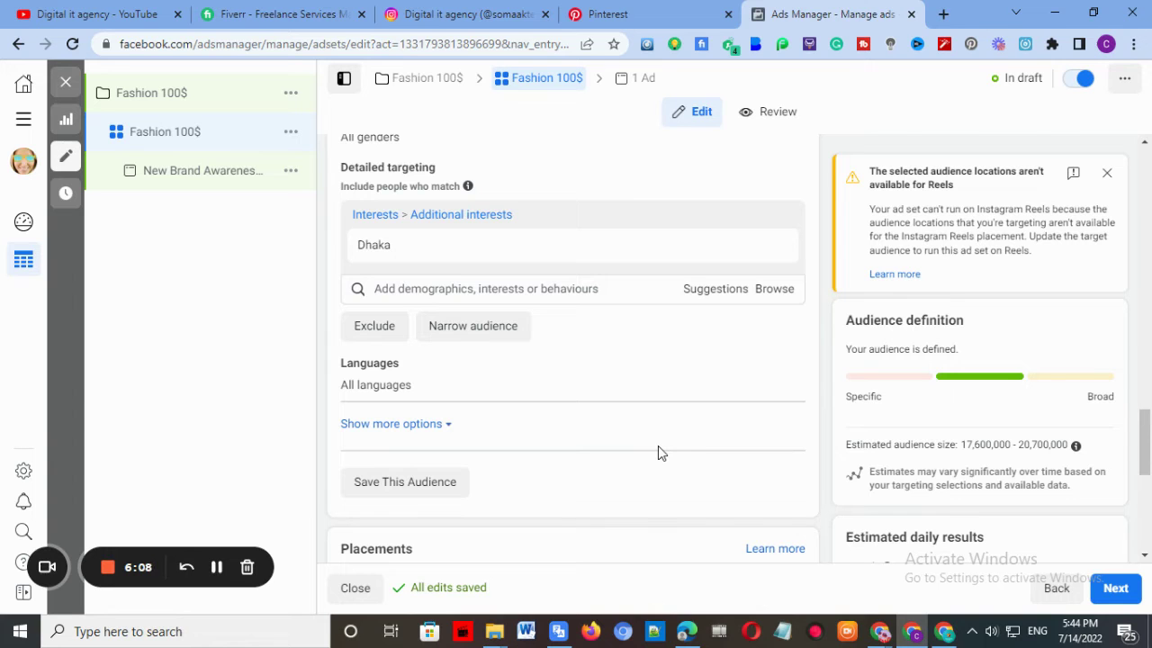
scroll(658, 452, down, 6)
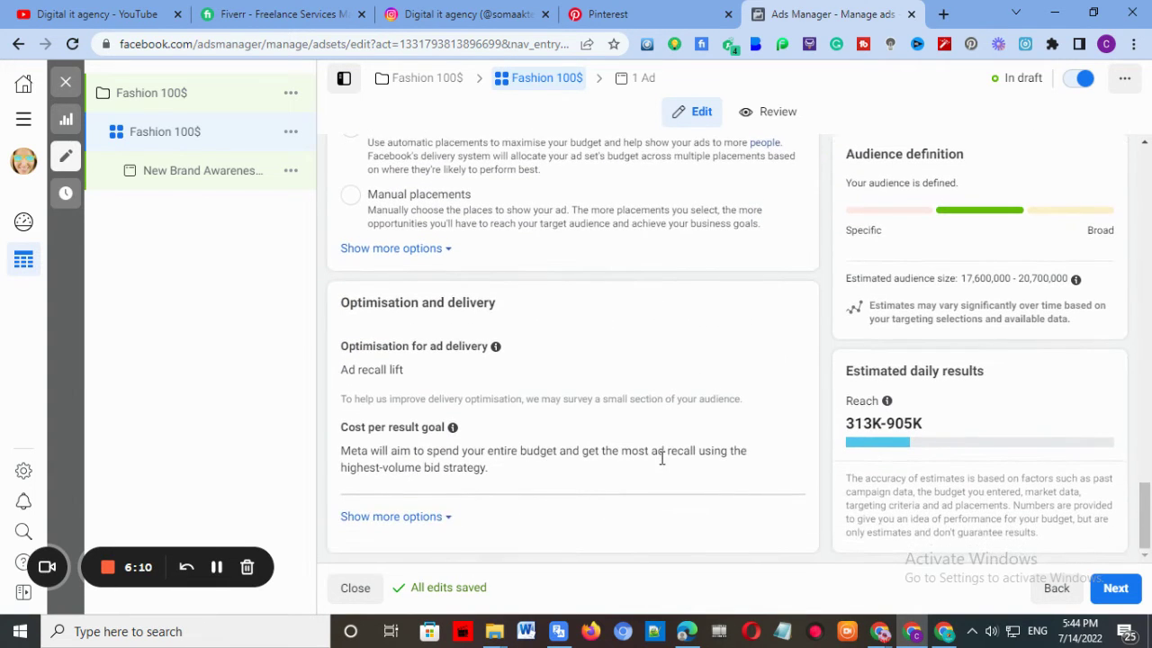
scroll(661, 480, up, 5)
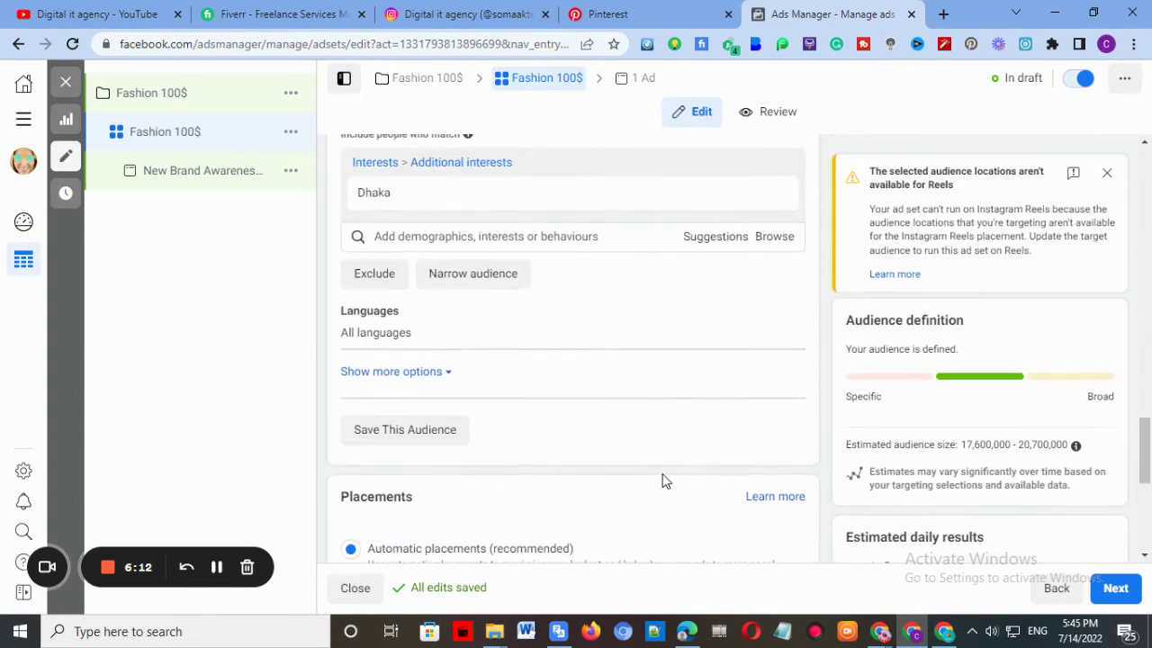
scroll(391, 317, up, 2)
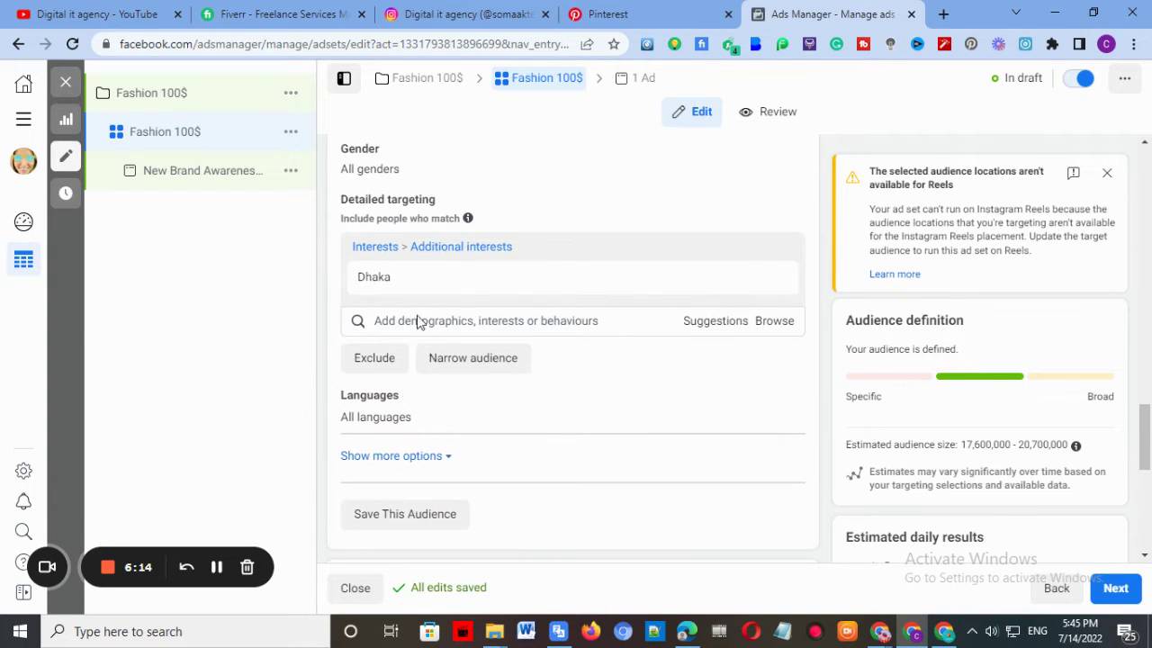
mouse_move(529, 356)
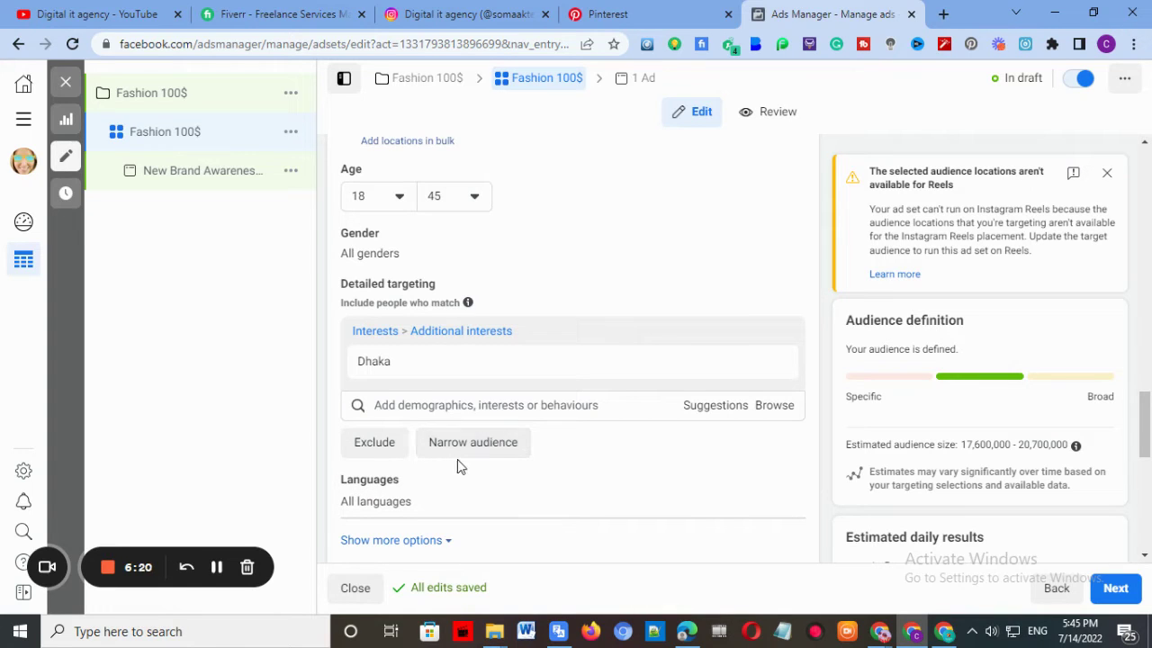
scroll(529, 451, down, 1)
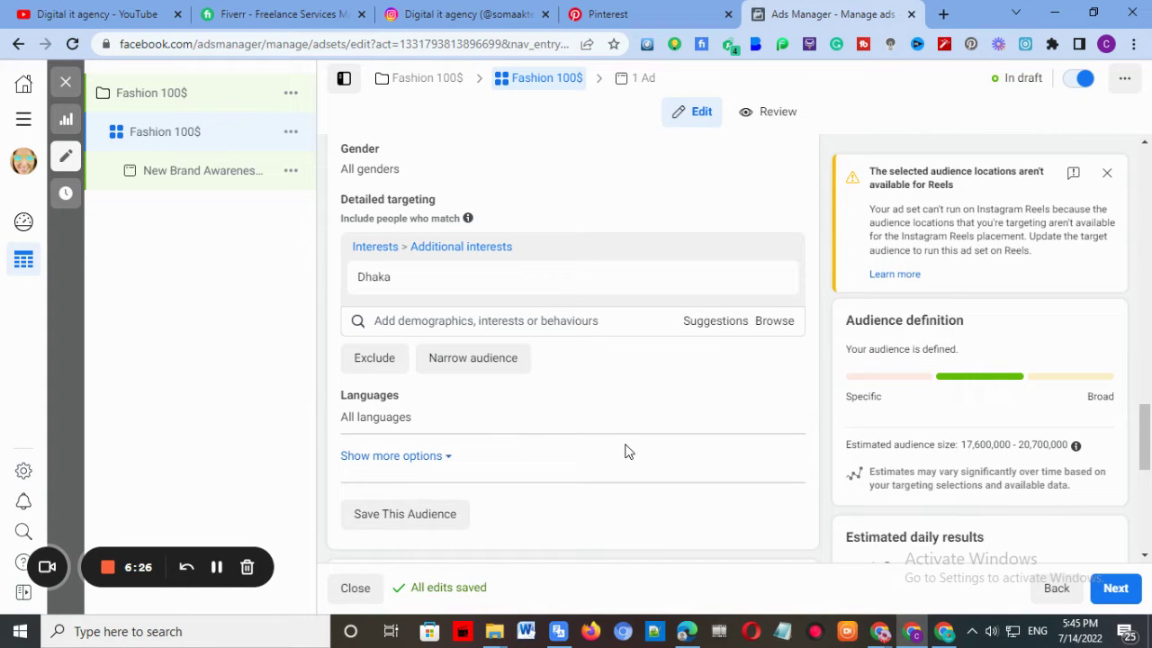
scroll(618, 441, down, 6)
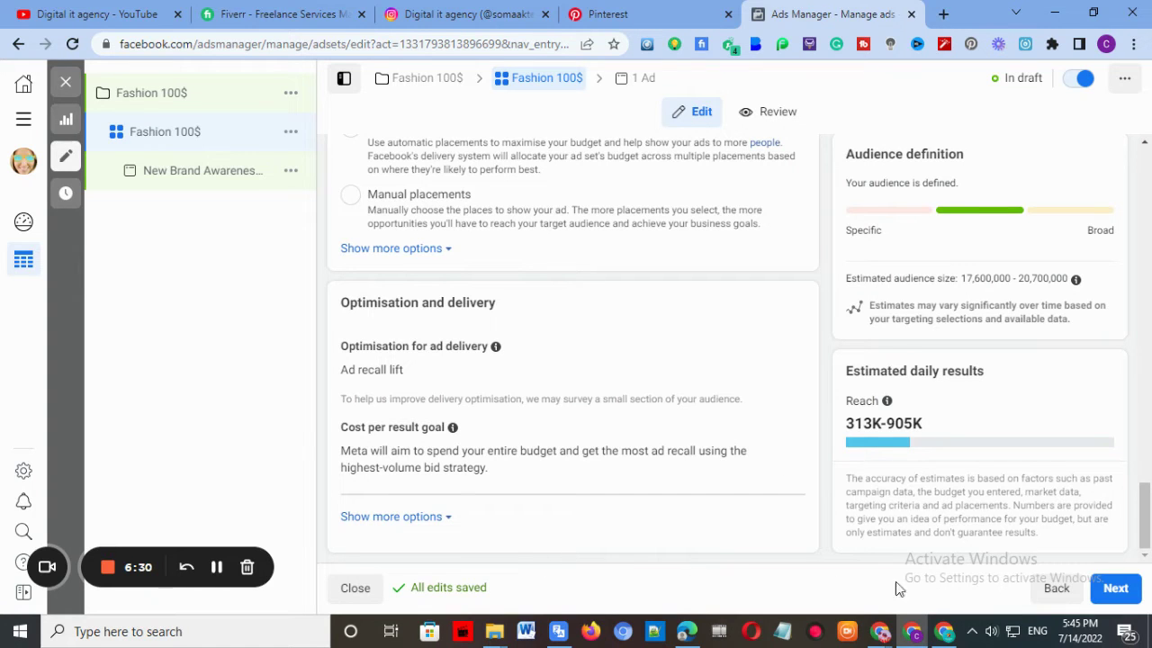
Proceed to the ad level and choose SomaShop as the ad's Facebook Page
click(1114, 588)
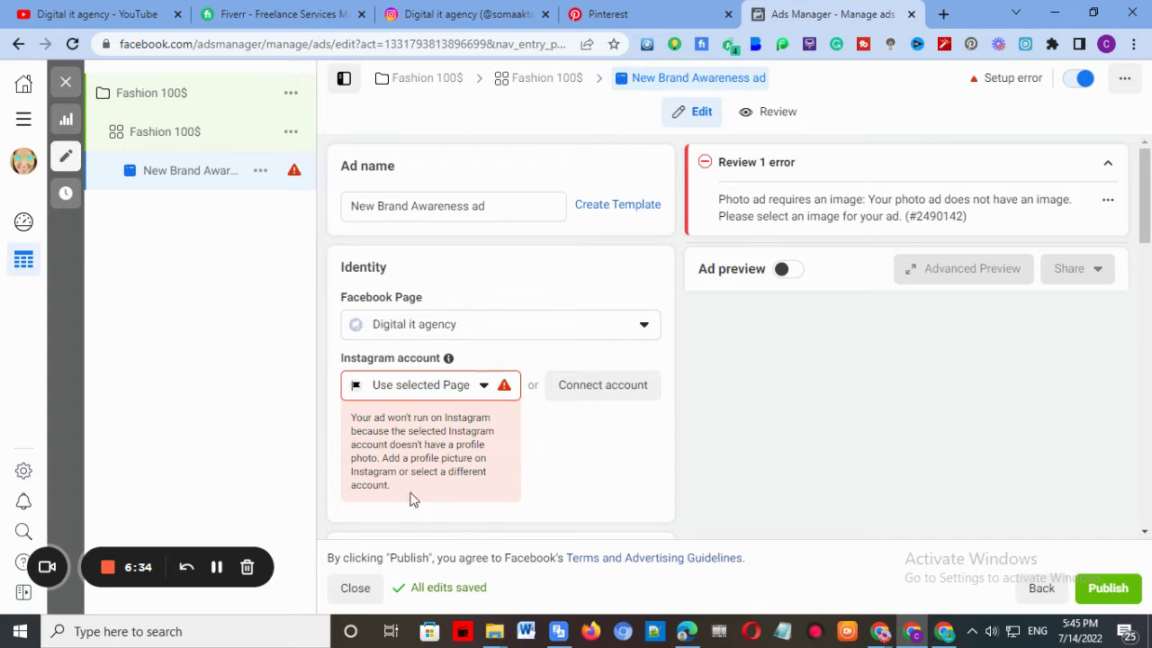
click(481, 326)
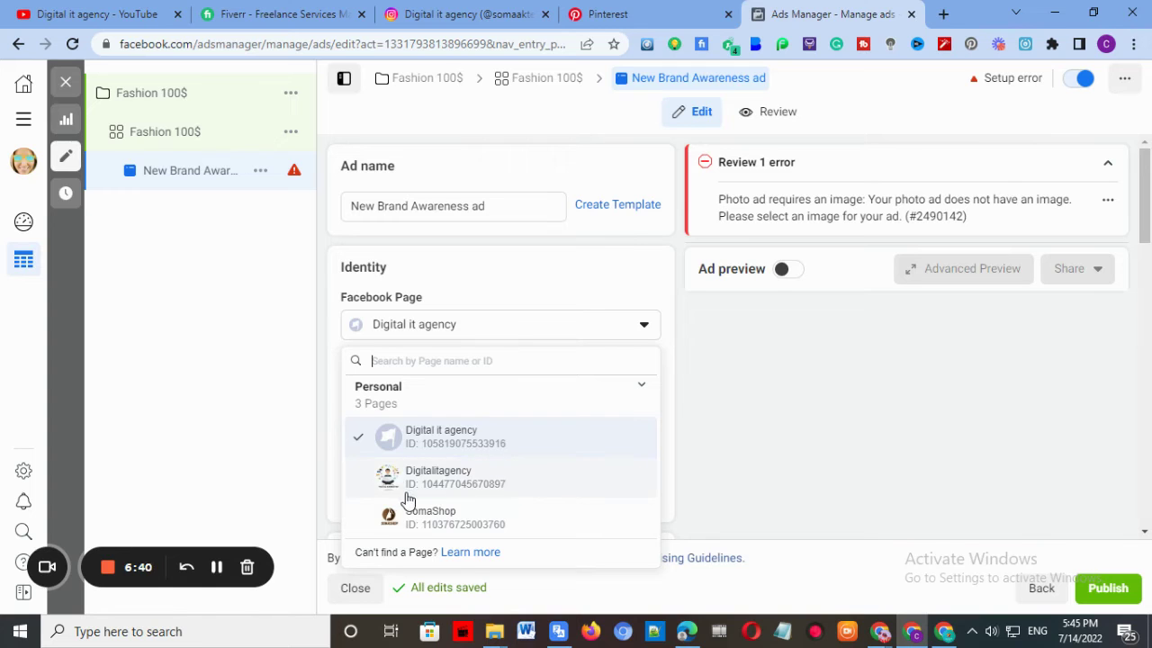
click(435, 519)
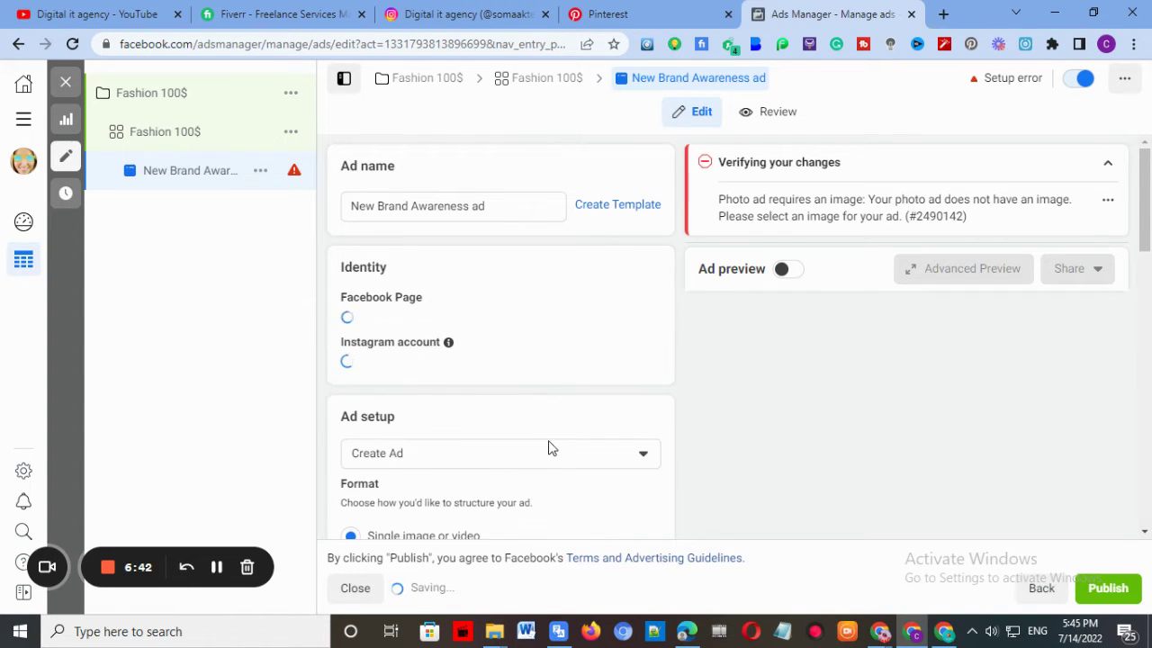
scroll(576, 372, down, 3)
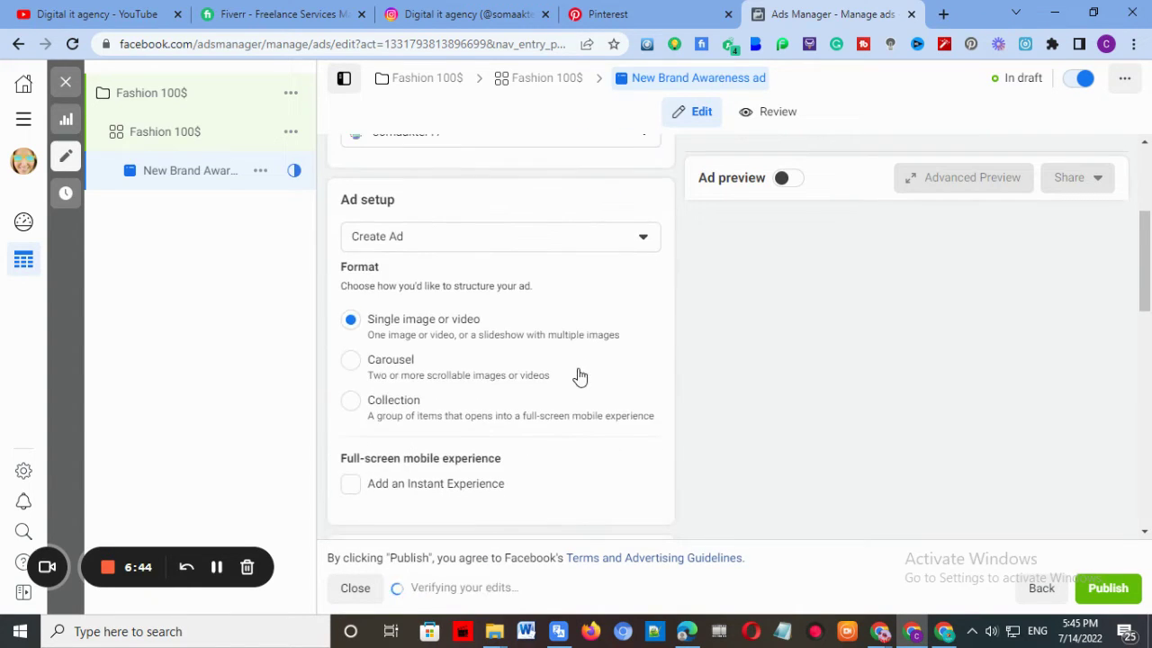
scroll(580, 375, up, 2)
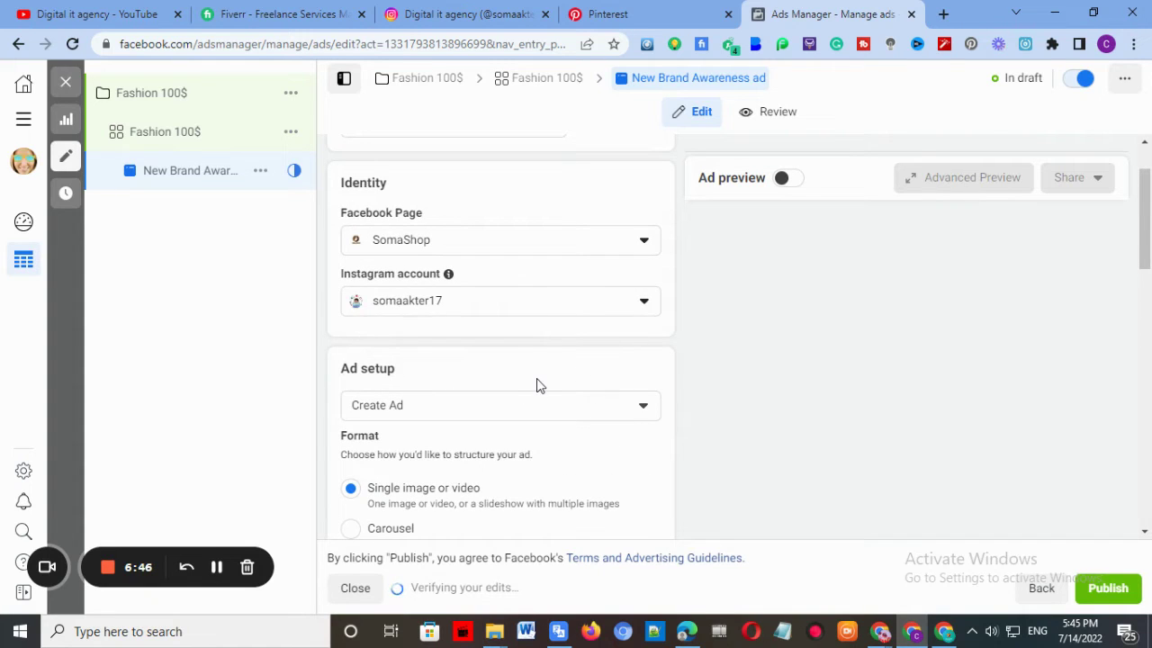
scroll(537, 387, up, 1)
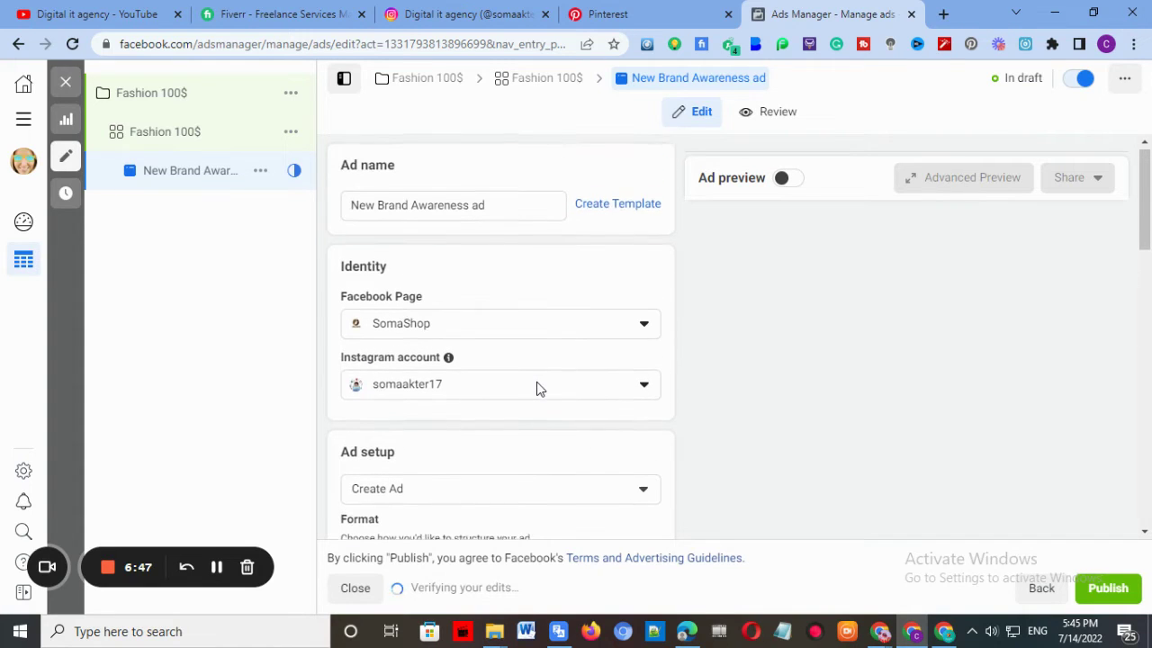
Rename the ad as "Fashion 100$"
click(502, 208)
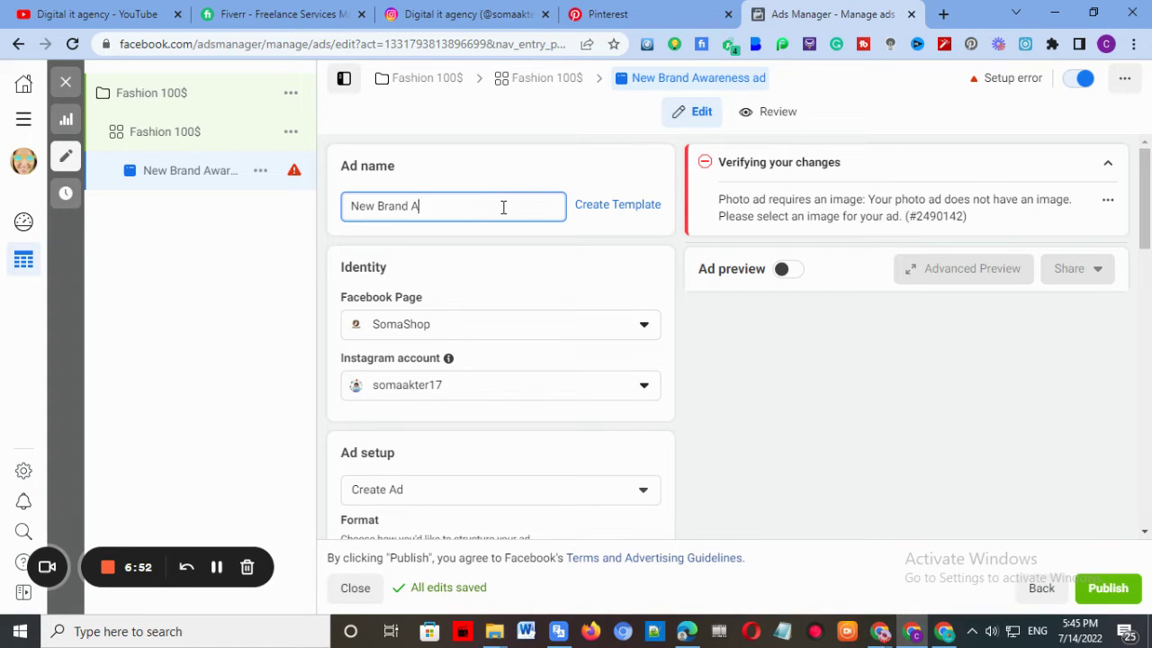
key(BackSpace)
key(BackSpace)
key(BackSpace)
key(BackSpace)
key(BackSpace)
key(BackSpace)
key(BackSpace)
key(BackSpace)
key(BackSpace)
key(BackSpace)
key(BackSpace)
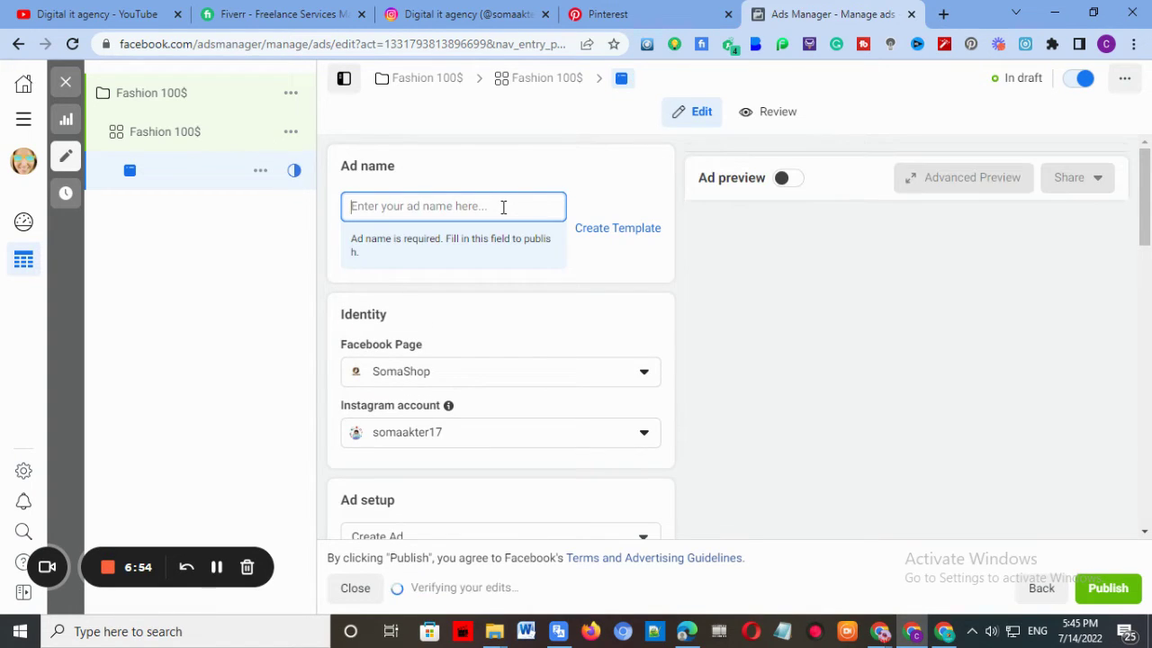
text(Fashion)
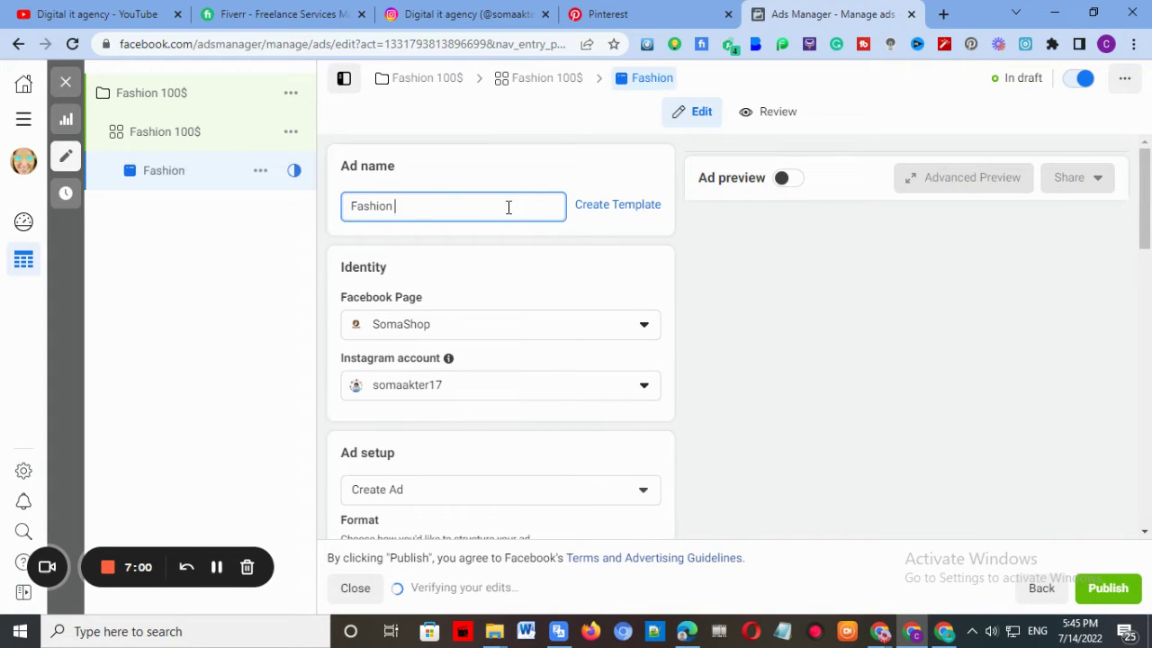
text(100)
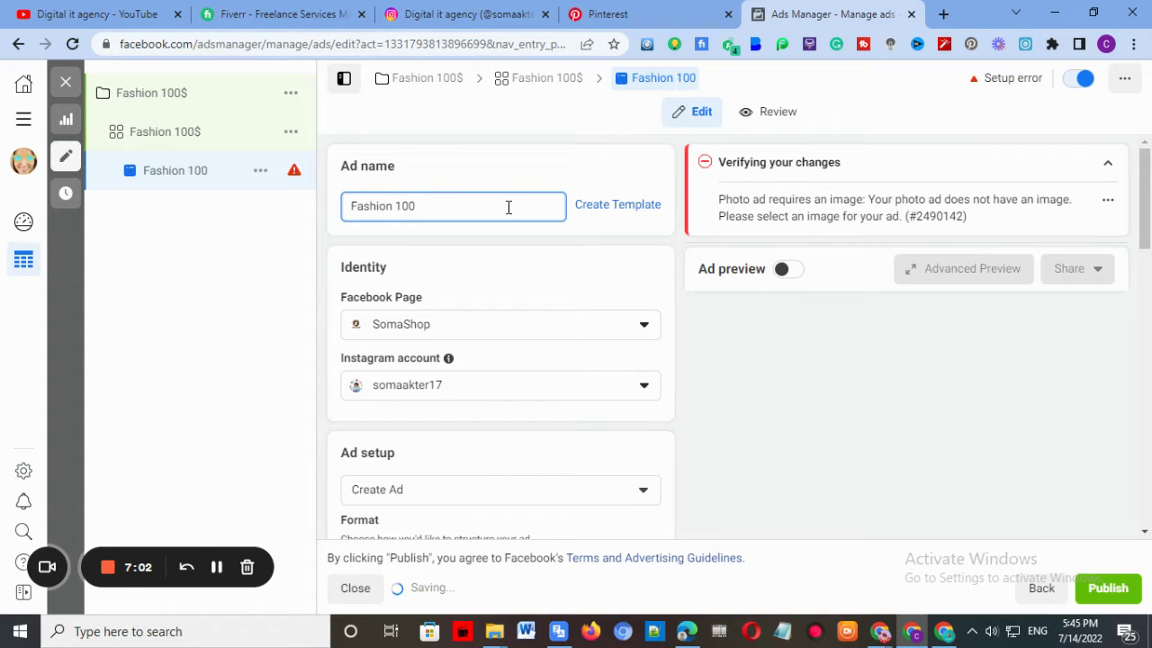
text(@)
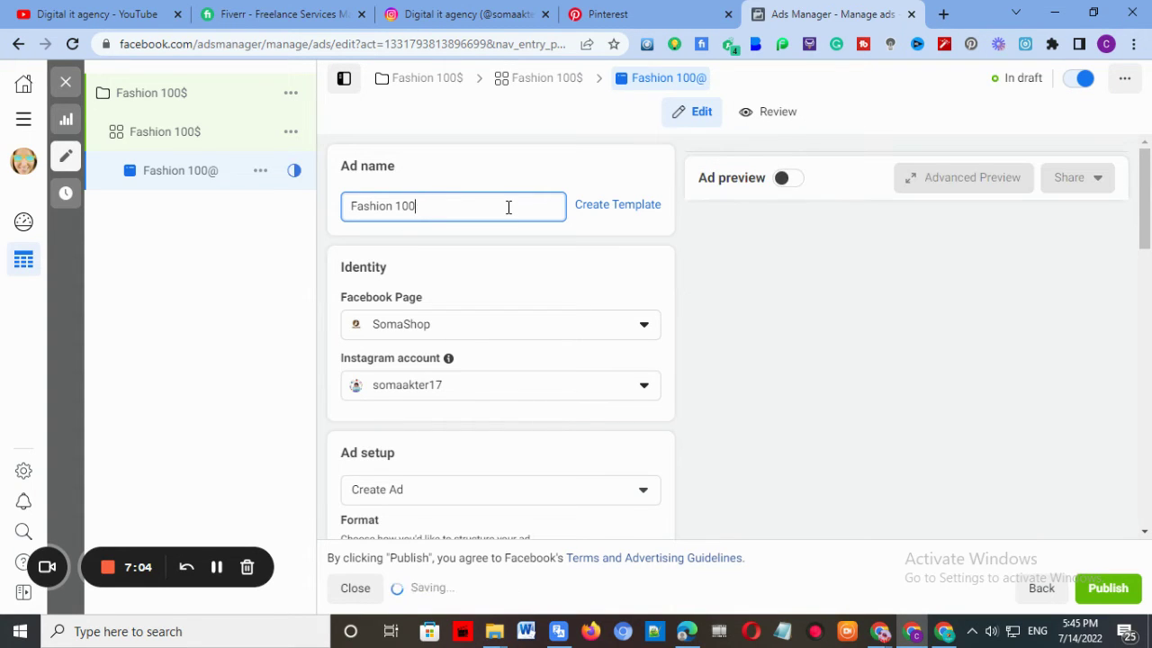
key(BackSpace)
text($)
Add the 1080 × 1080 fashion sale image from the account images as the ad creative's media
scroll(468, 360, down, 2)
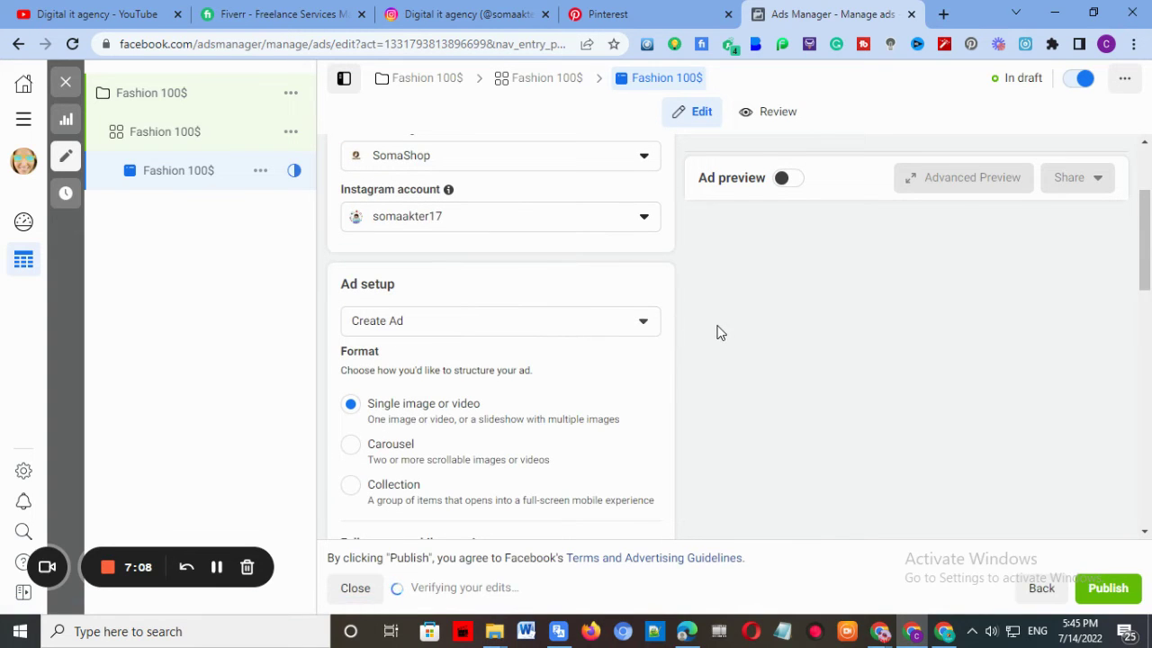
scroll(693, 396, down, 2)
scroll(656, 413, down, 3)
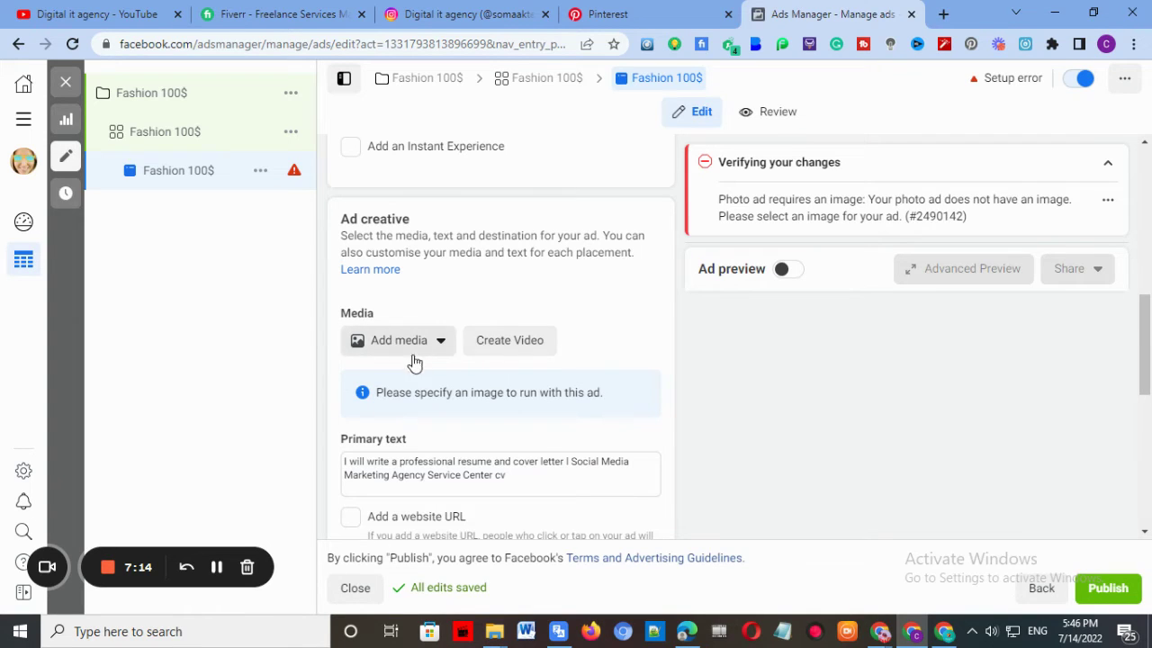
scroll(416, 365, down, 2)
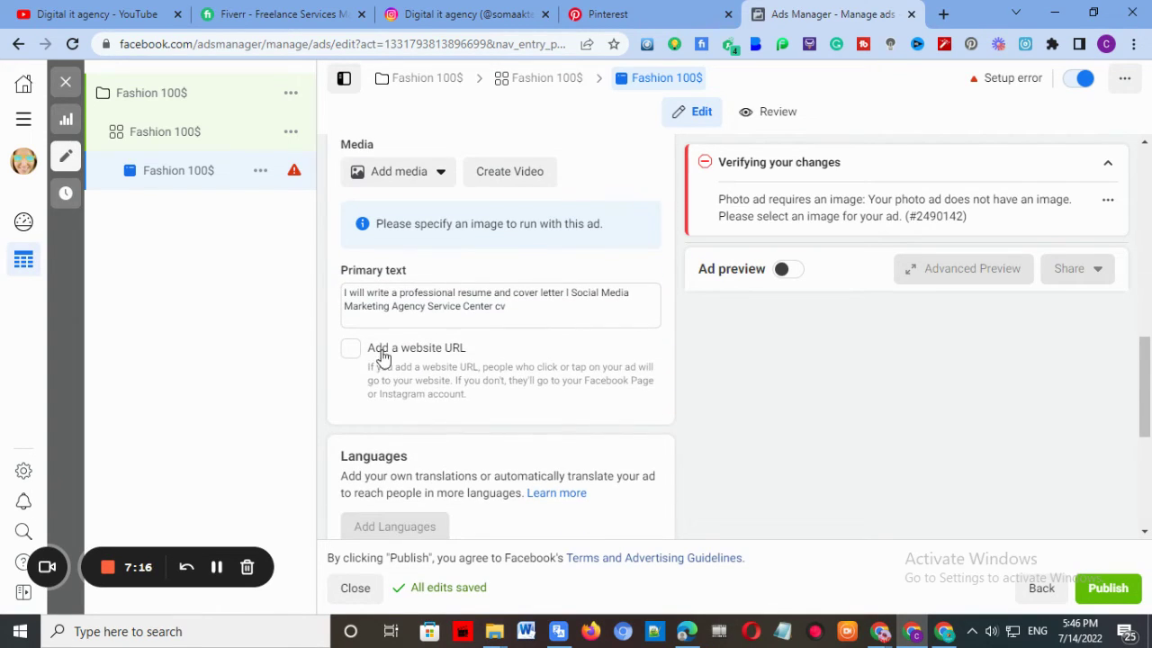
scroll(387, 369, up, 3)
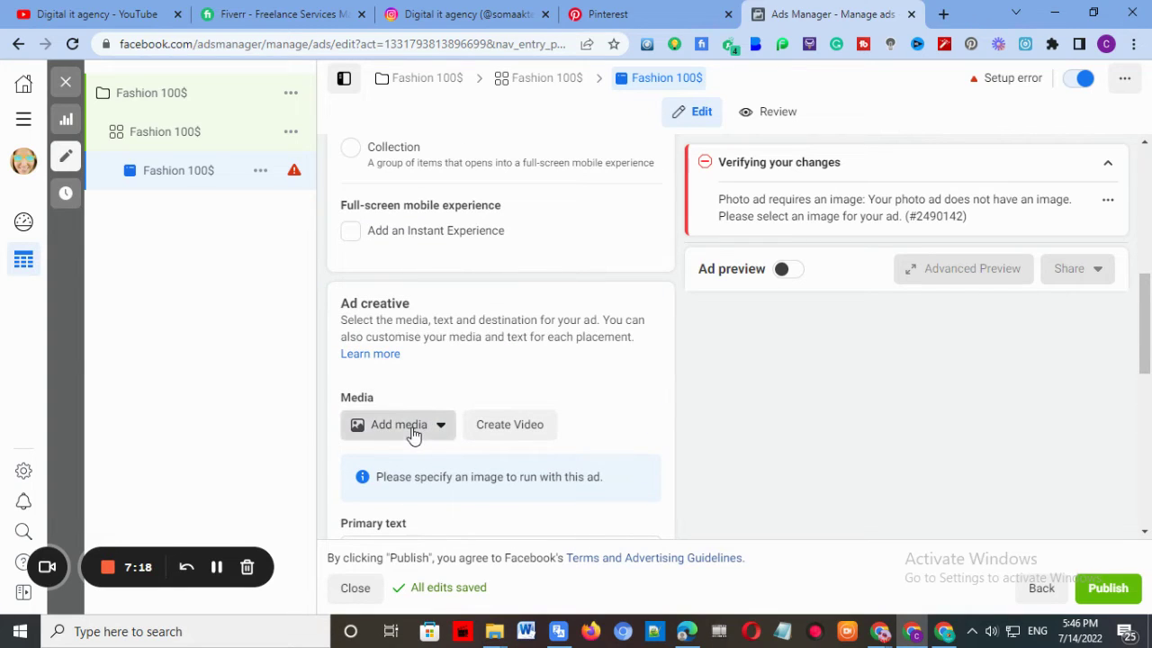
click(412, 432)
click(402, 464)
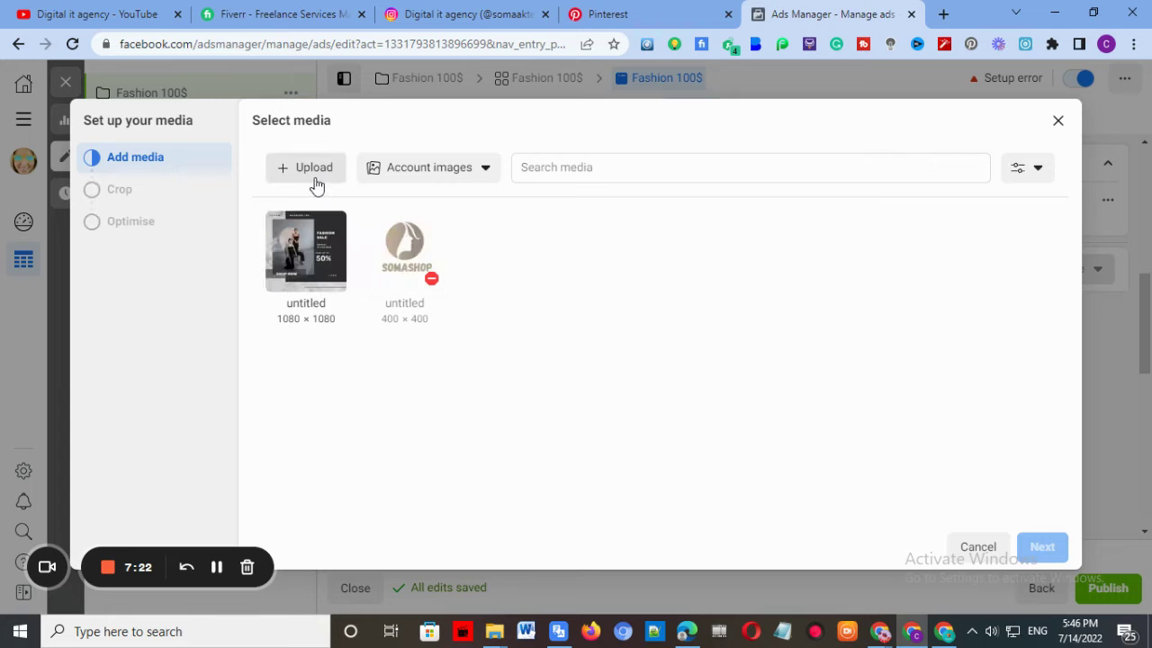
click(310, 250)
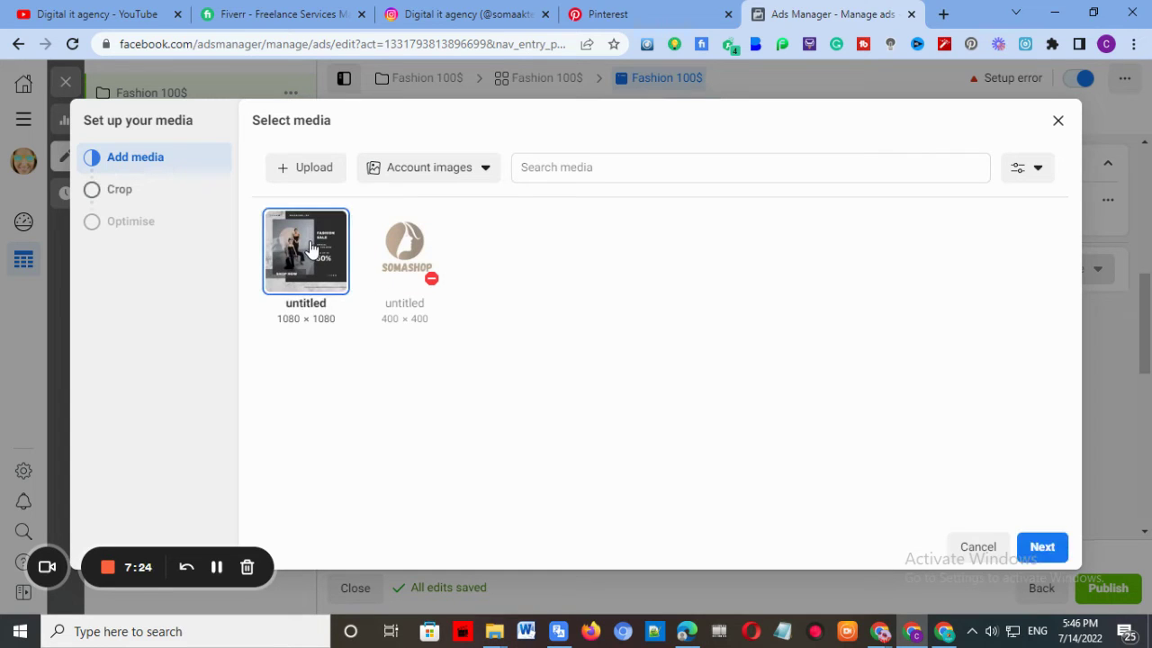
click(1044, 549)
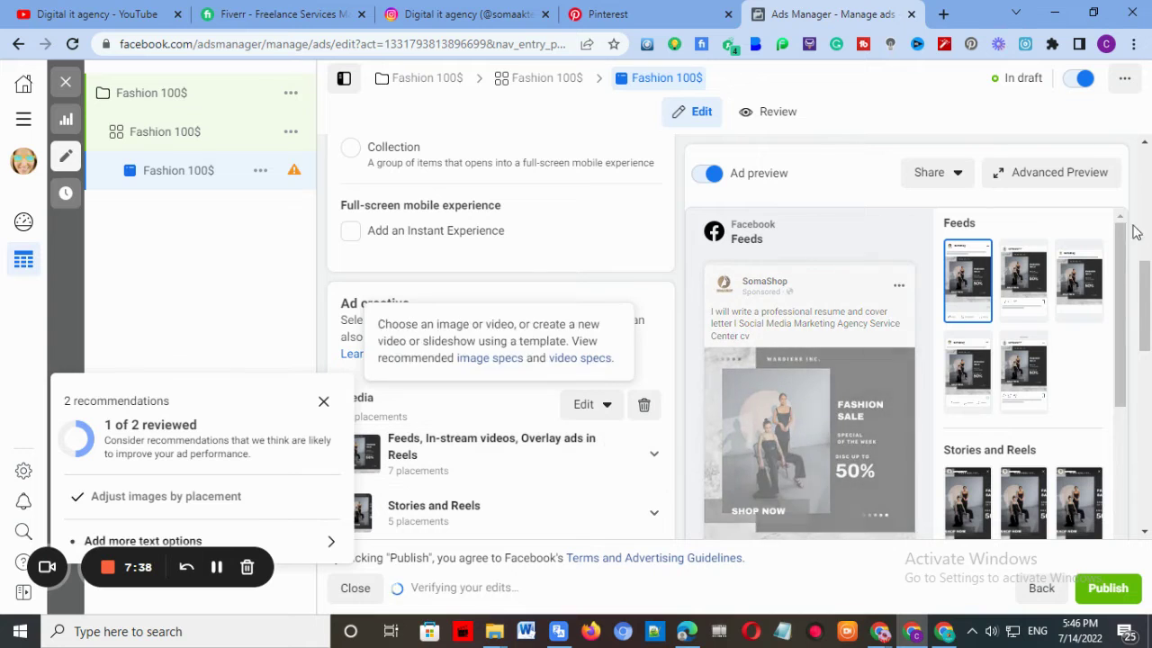
Examine the ad preview's placements and the ad's text, language and tracking settings, and dismiss the recommendations
scroll(996, 321, down, 8)
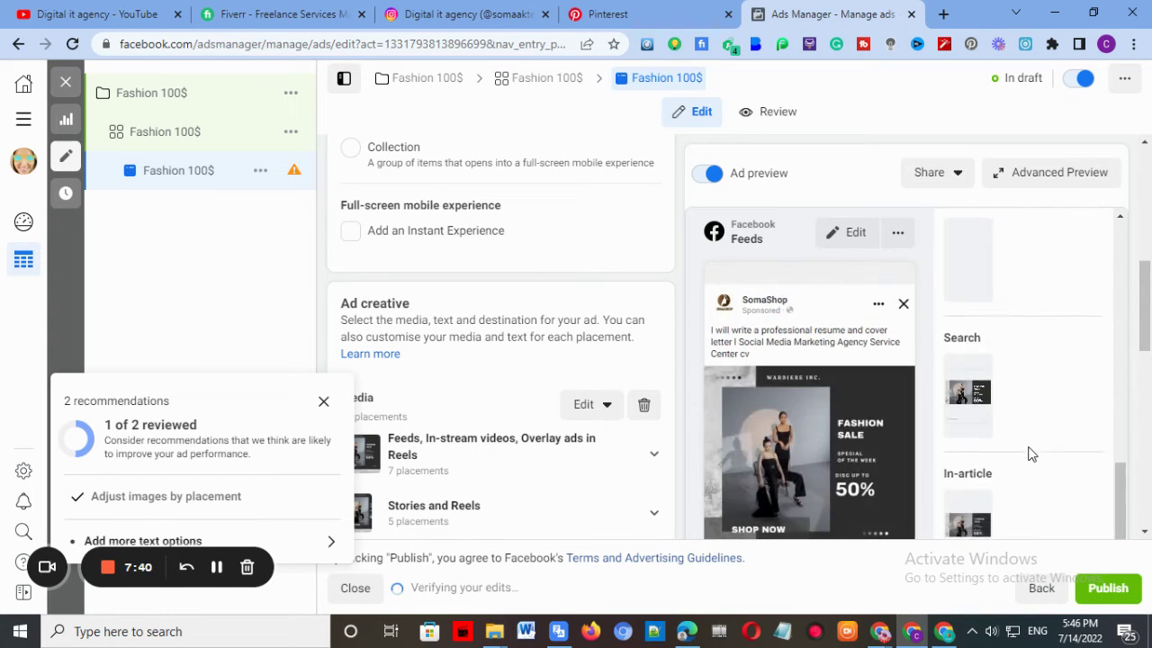
scroll(996, 346, up, 5)
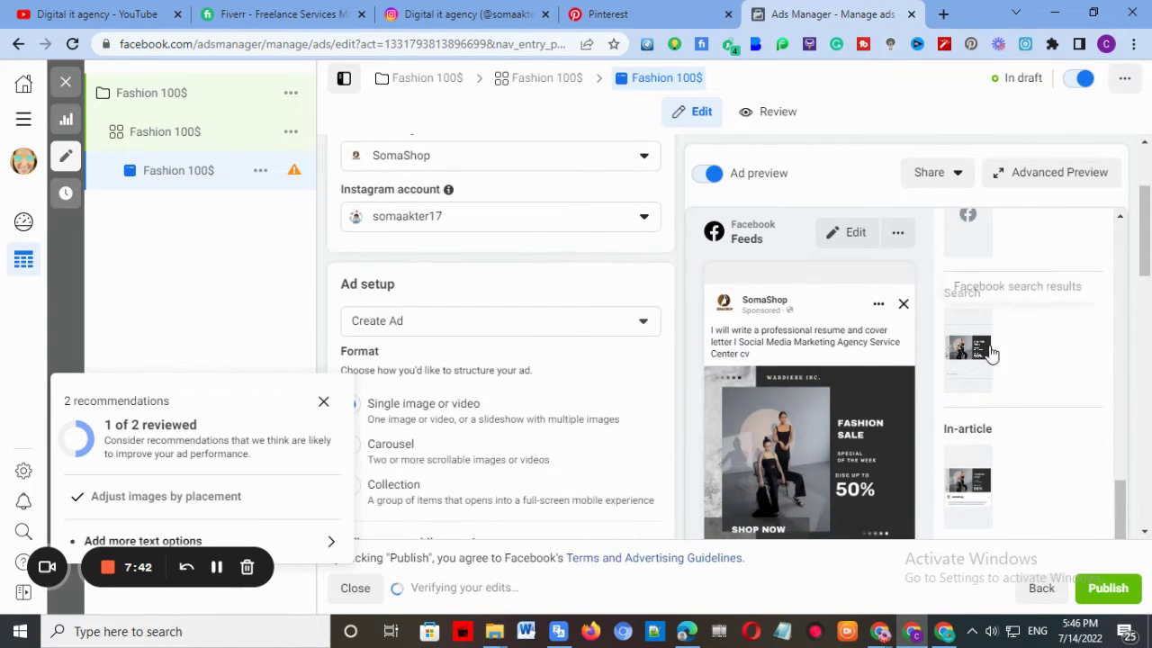
scroll(996, 346, up, 3)
scroll(594, 423, down, 10)
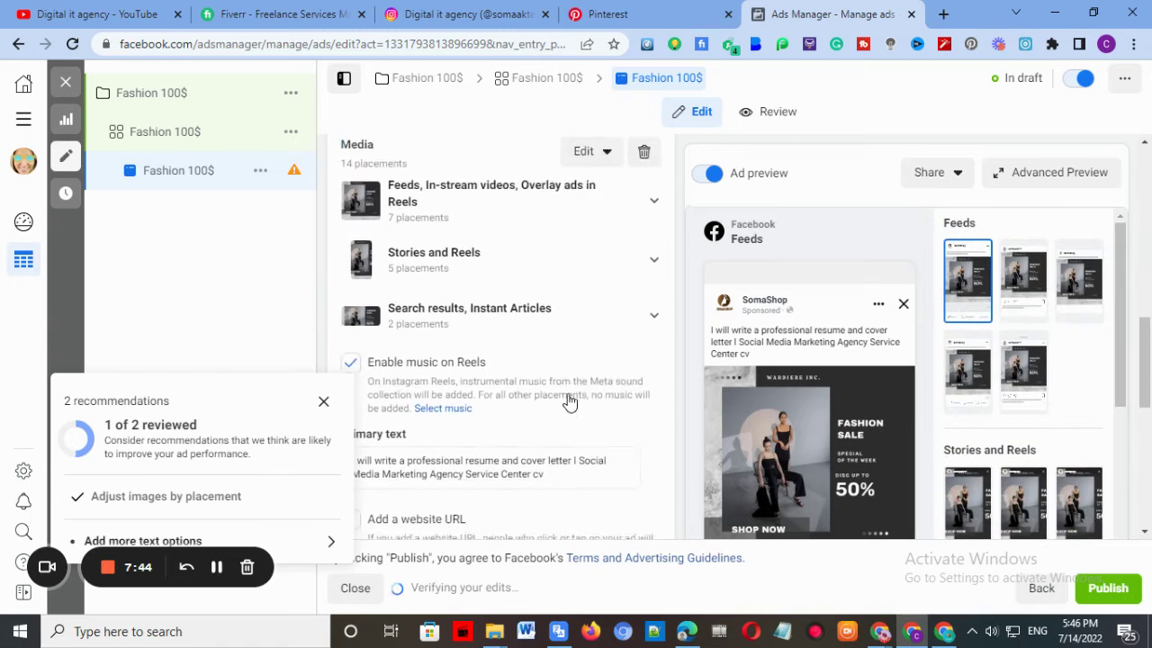
scroll(620, 338, up, 1)
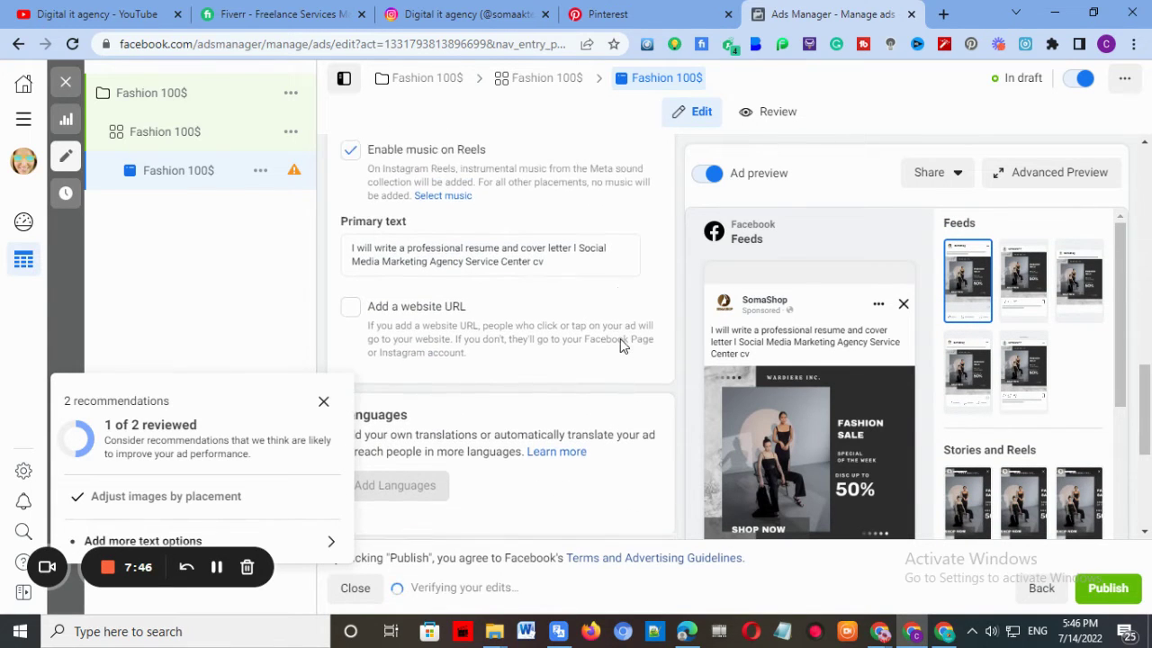
scroll(617, 331, down, 2)
scroll(618, 337, down, 2)
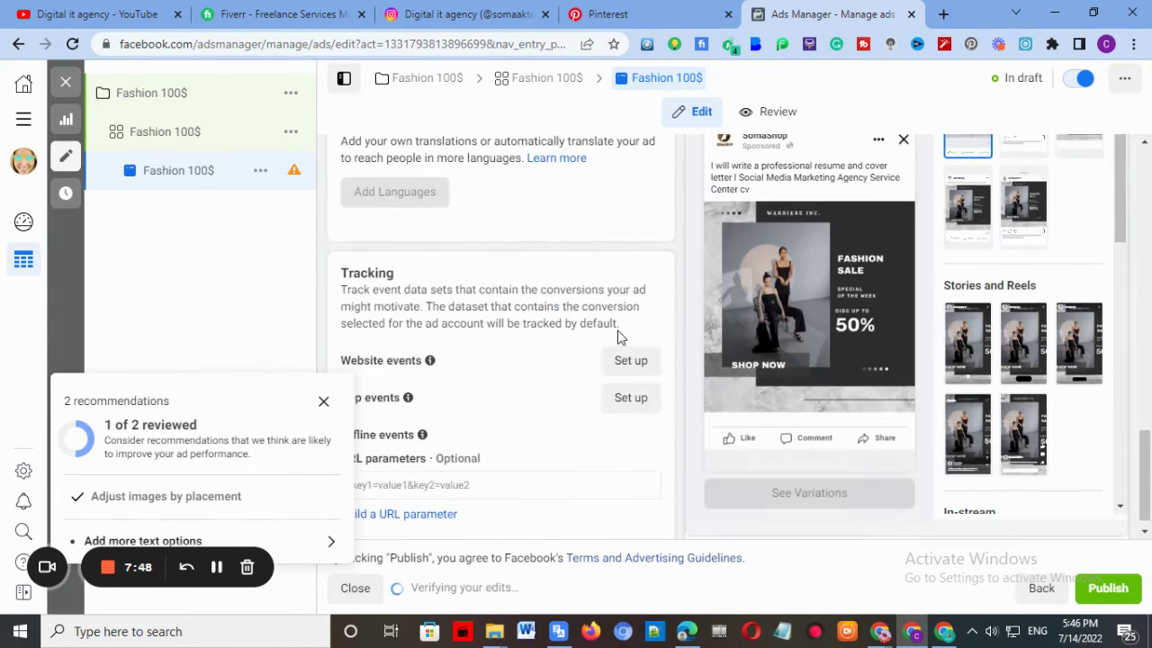
mouse_move(423, 382)
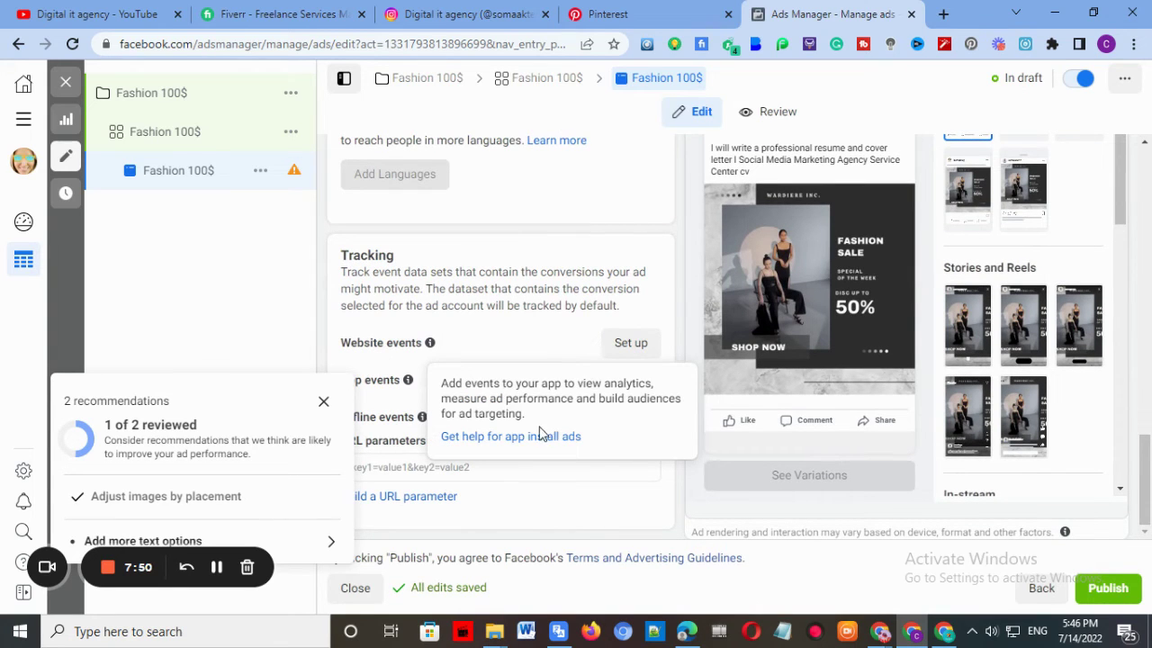
click(324, 401)
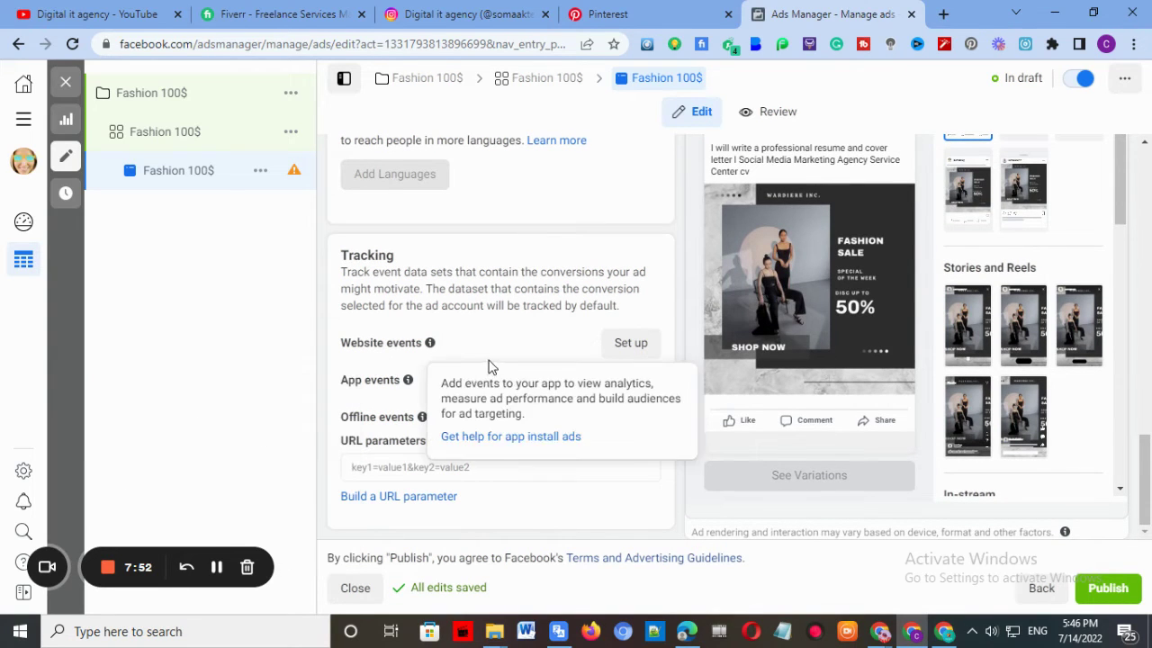
Enable the website URL option for the ad and view the primary text options
scroll(504, 360, up, 3)
scroll(519, 353, up, 2)
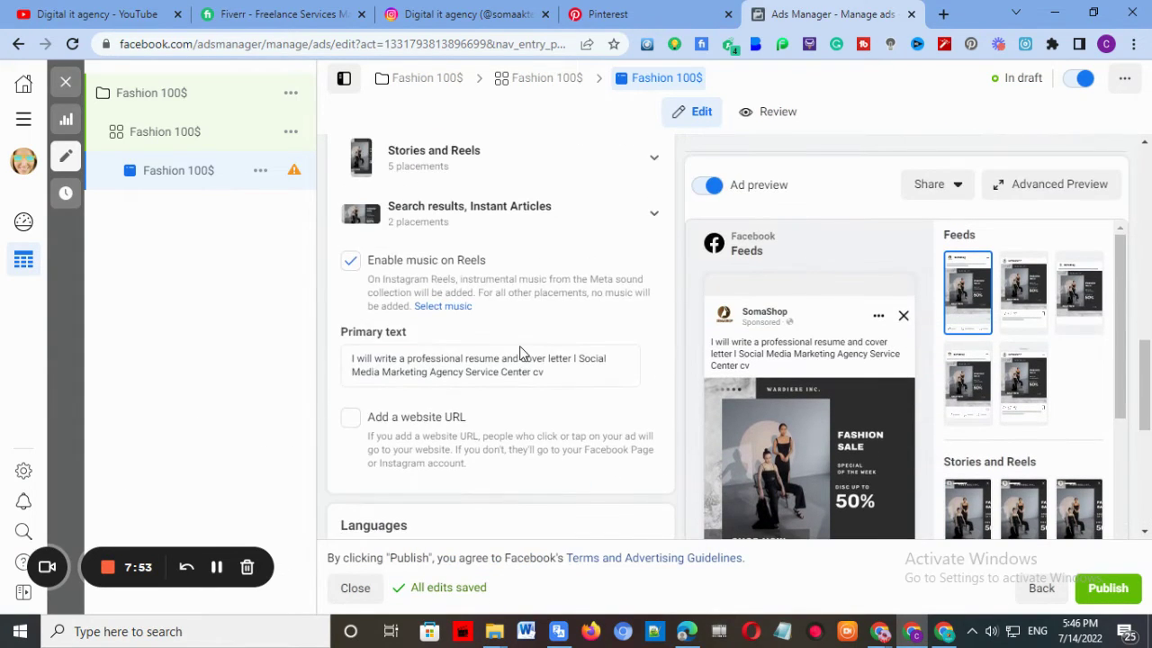
click(350, 418)
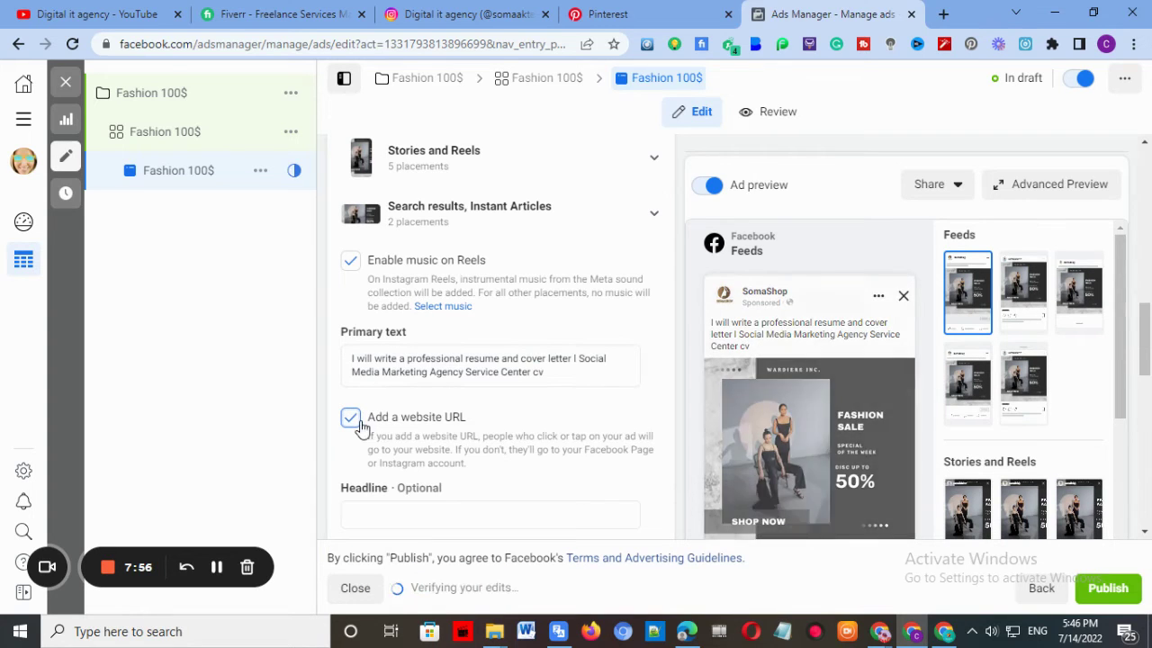
click(550, 371)
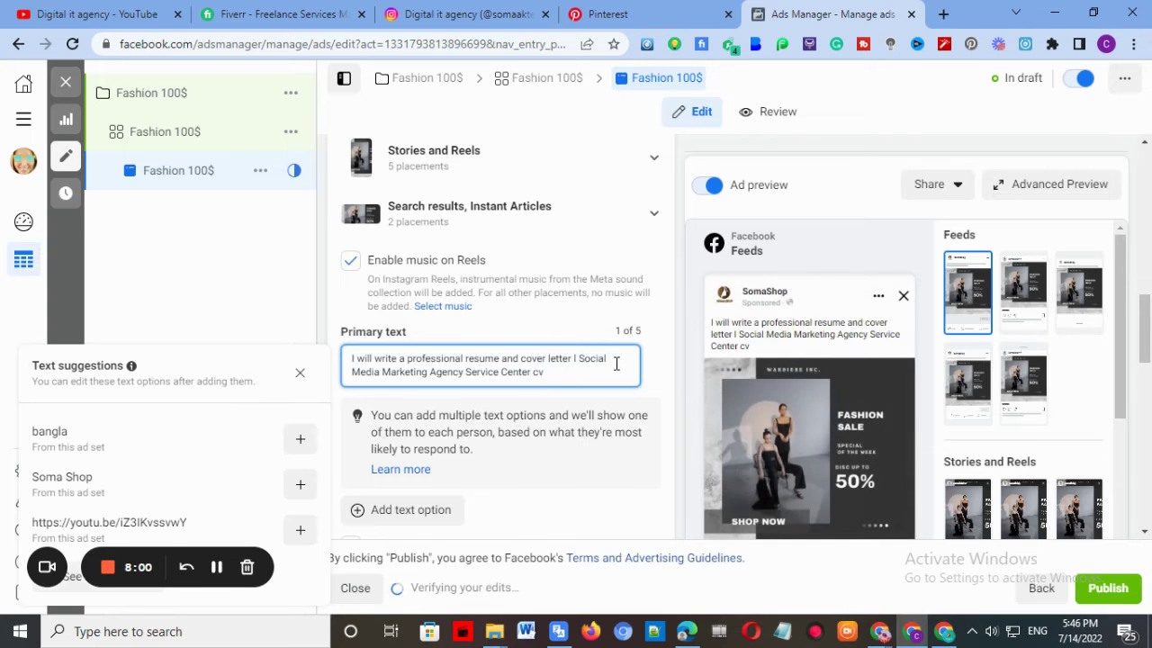
scroll(529, 328, down, 3)
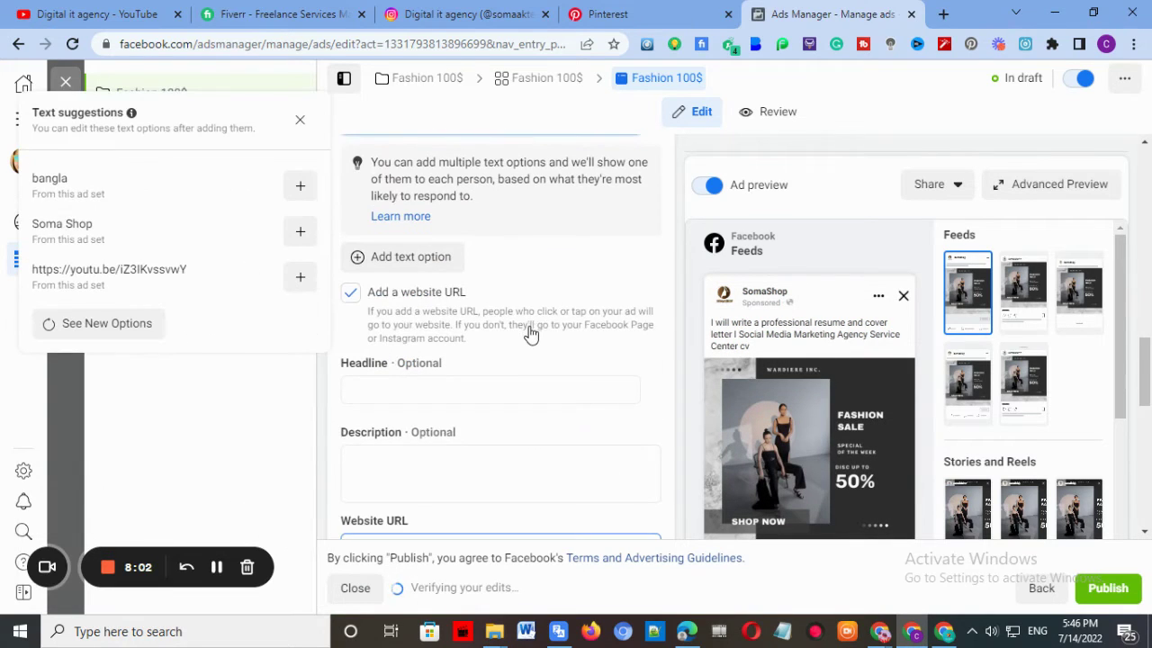
scroll(532, 306, down, 1)
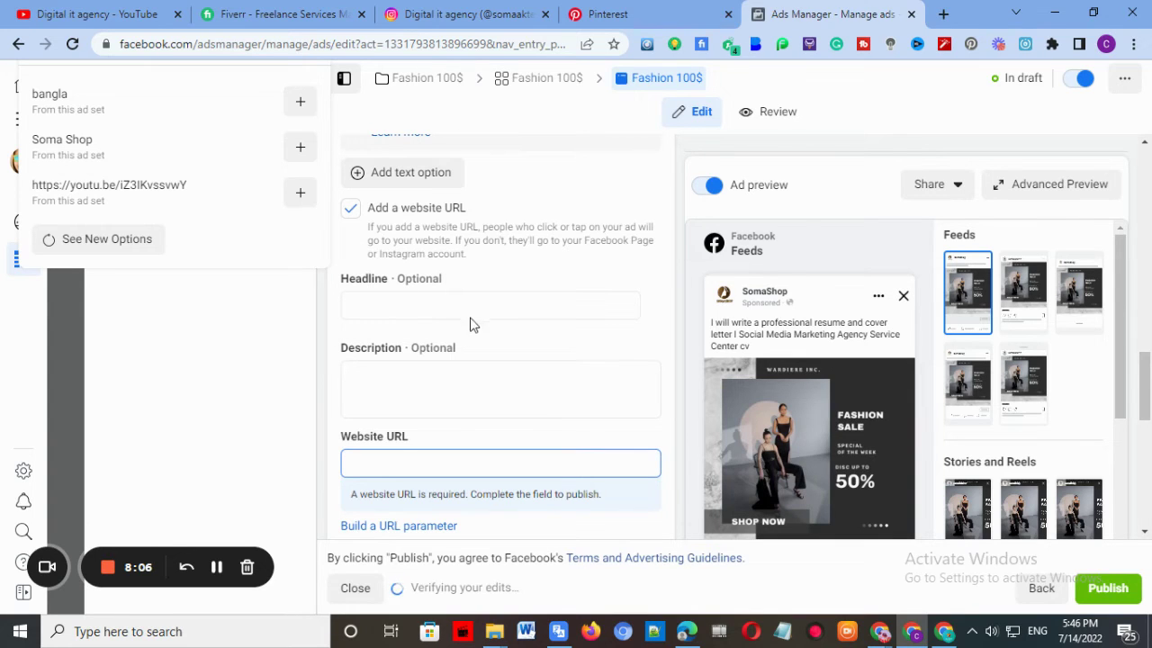
Set the ad's headline to "Fashion 100$"
click(393, 300)
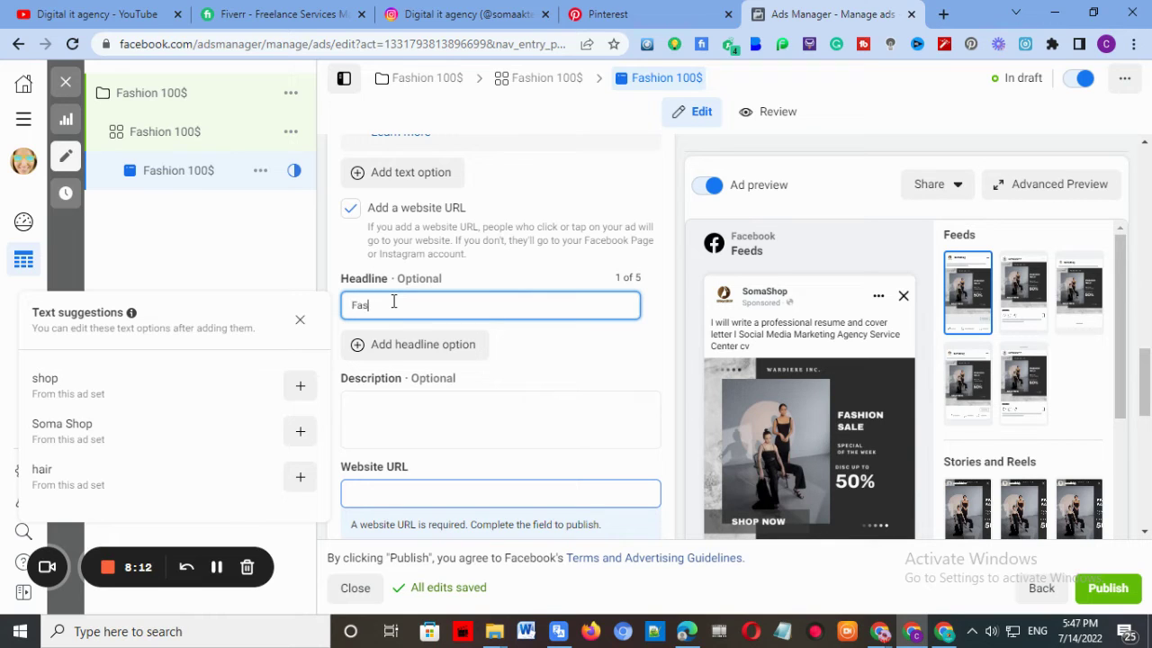
text(Fashion 100)
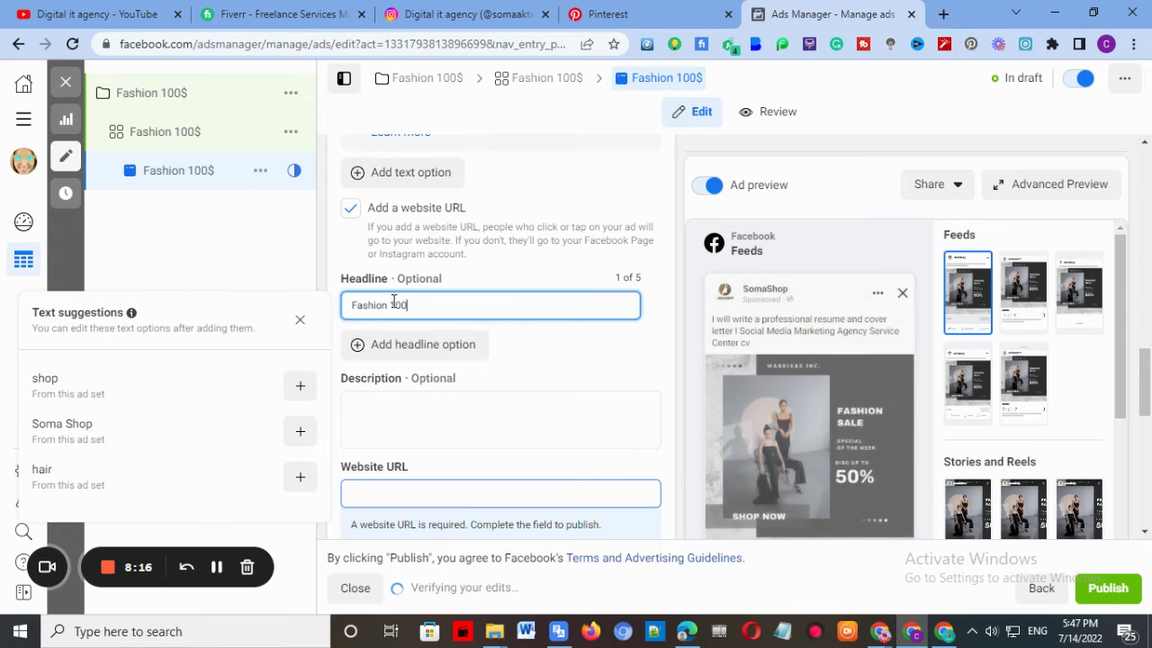
text($)
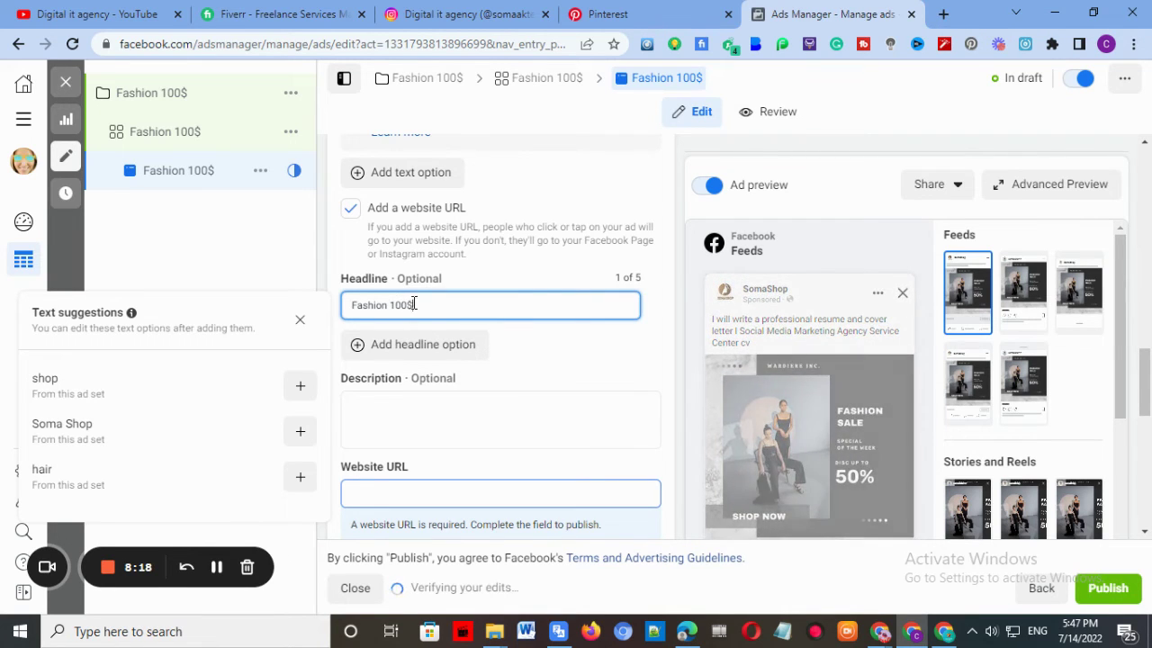
Enter "Best Fashion Howse" as the ad's description
click(420, 418)
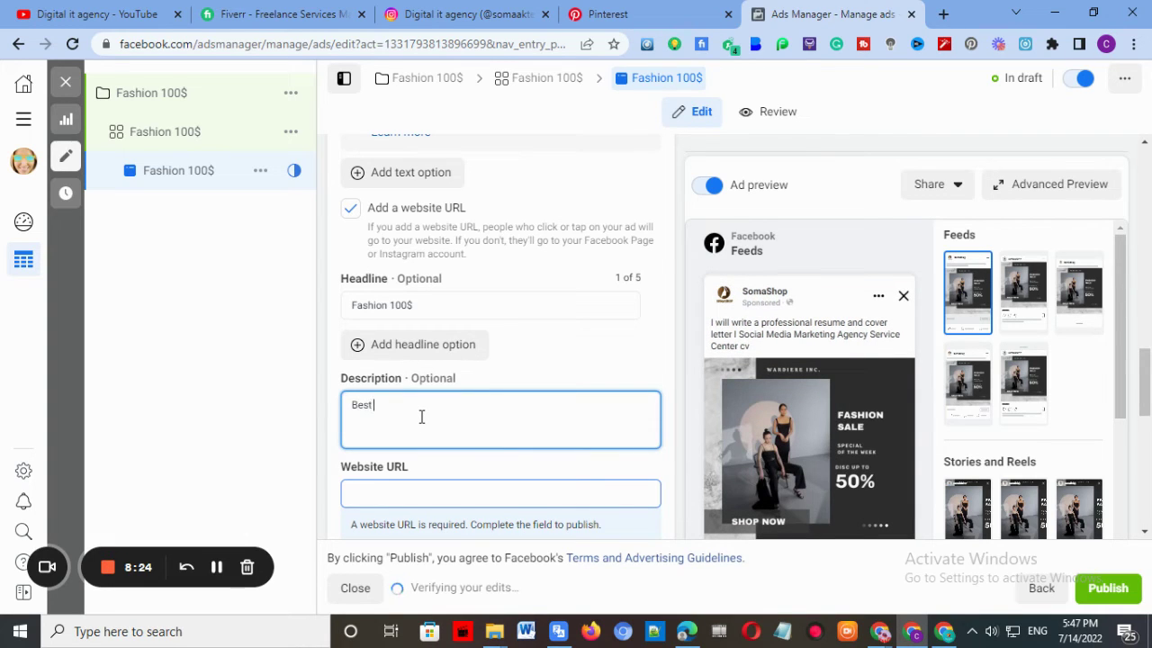
text(Best Fas)
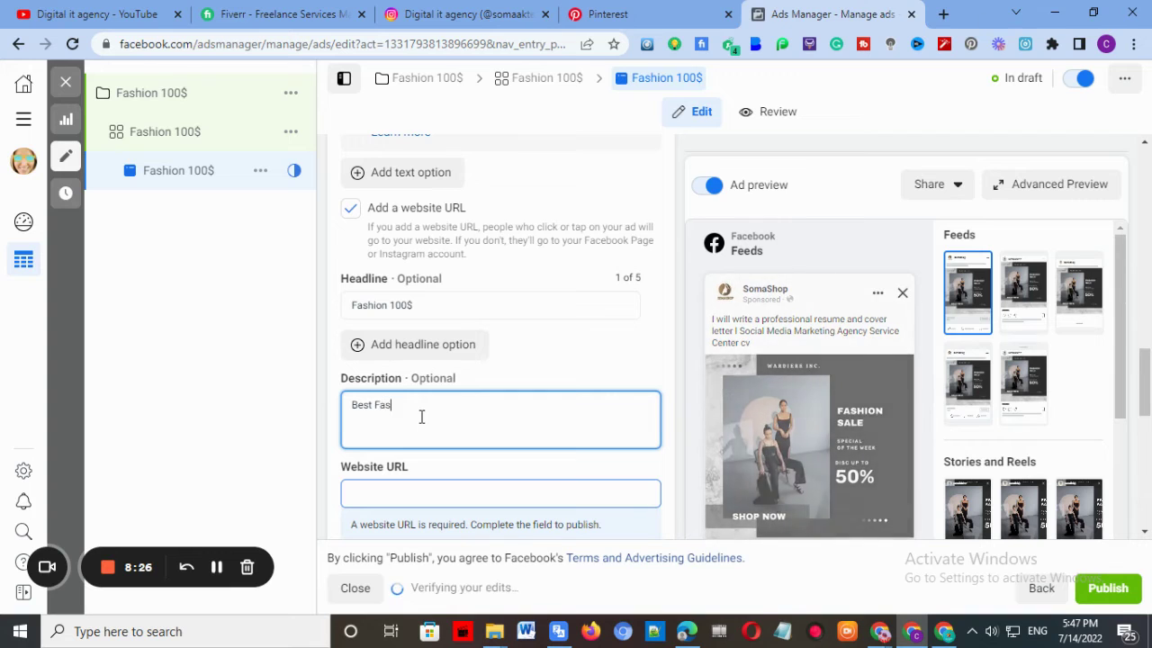
text(hion)
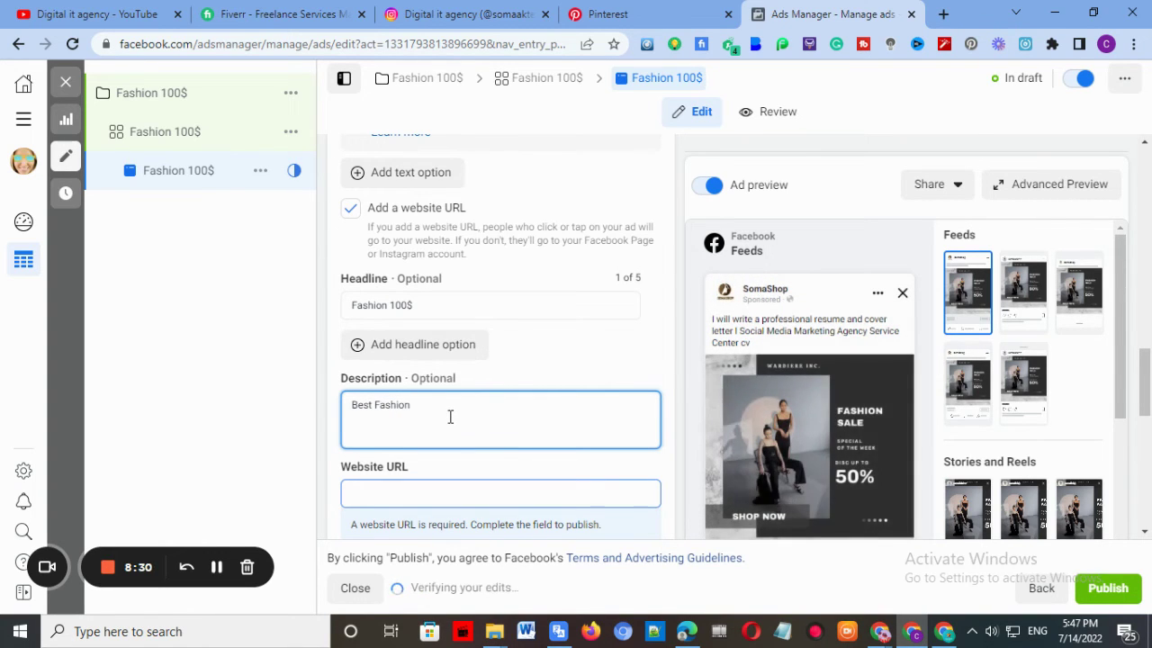
text( Ho)
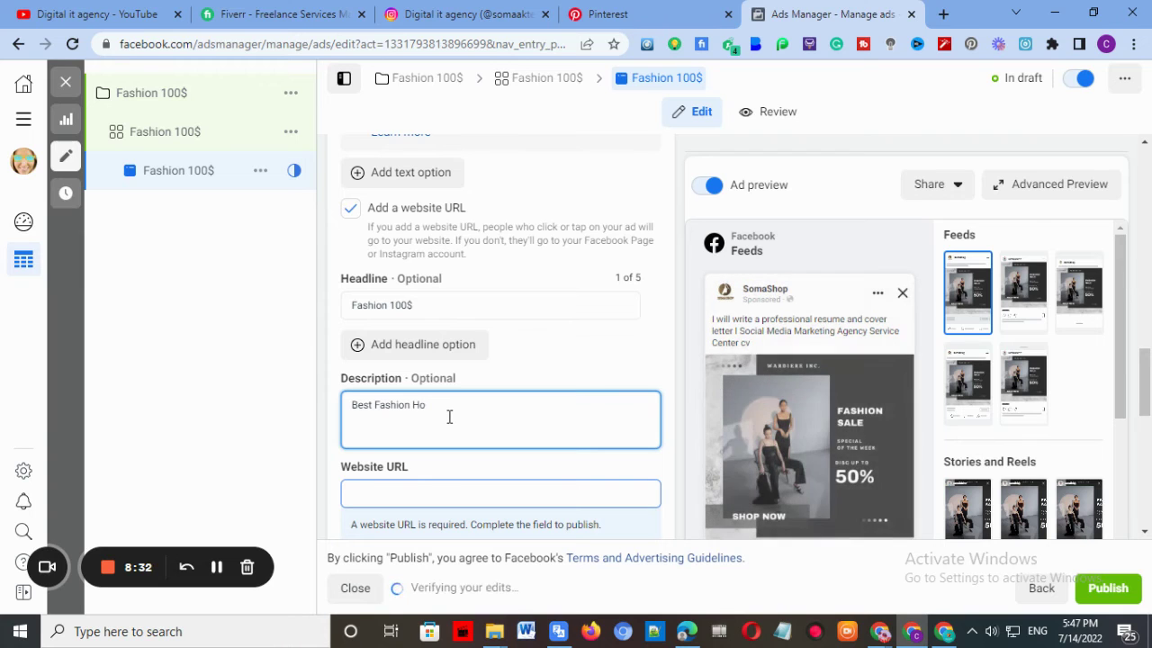
text(wse)
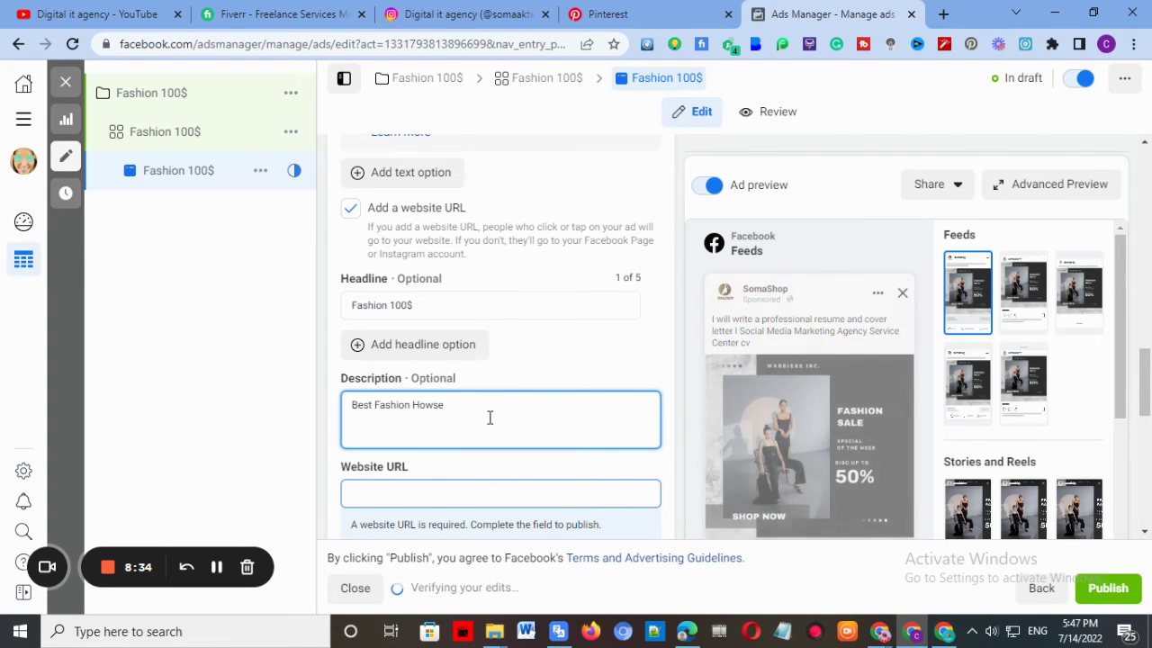
Open Facebook in a new browser tab and go to the SomaShop Page to find a link for the website URL
click(425, 490)
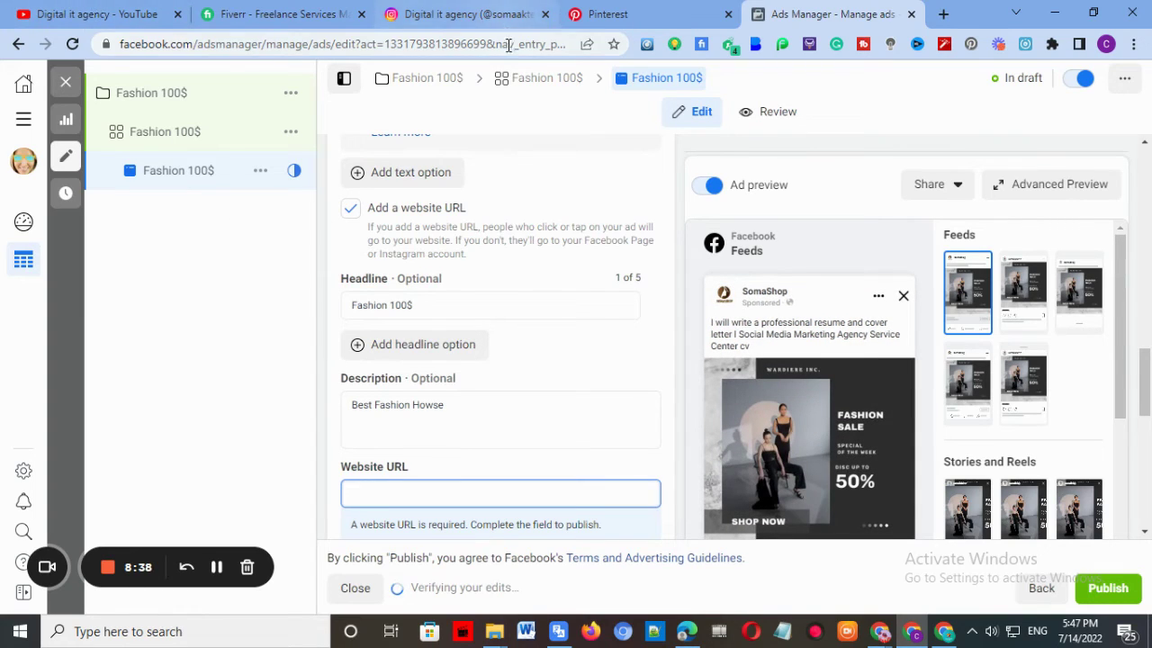
click(944, 14)
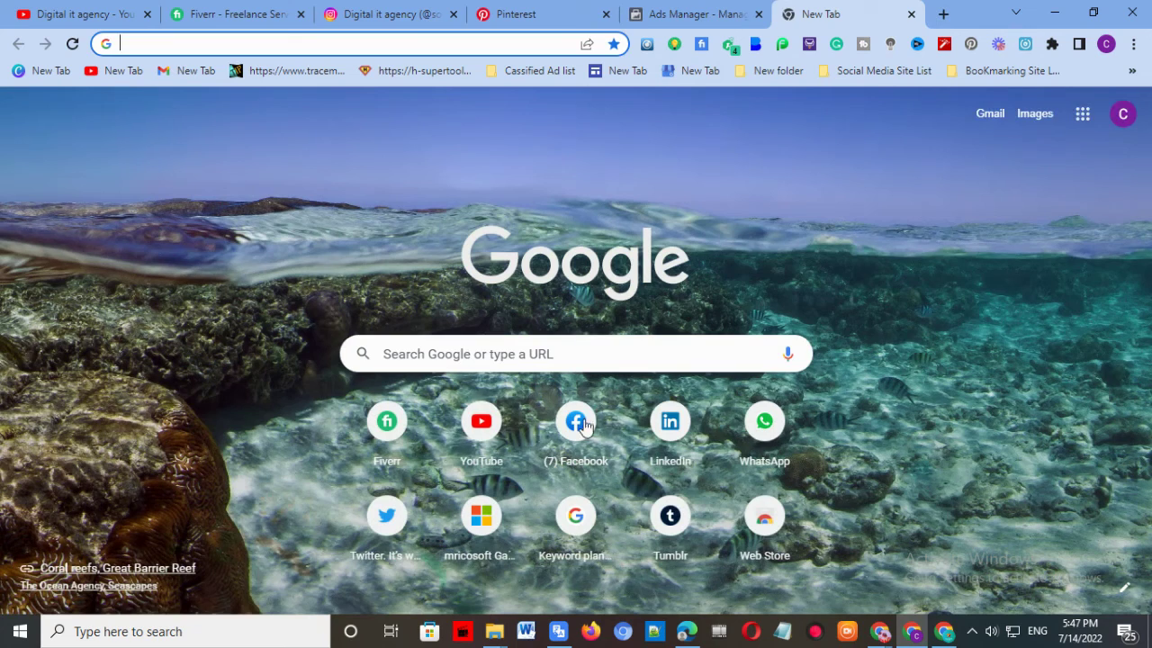
click(583, 425)
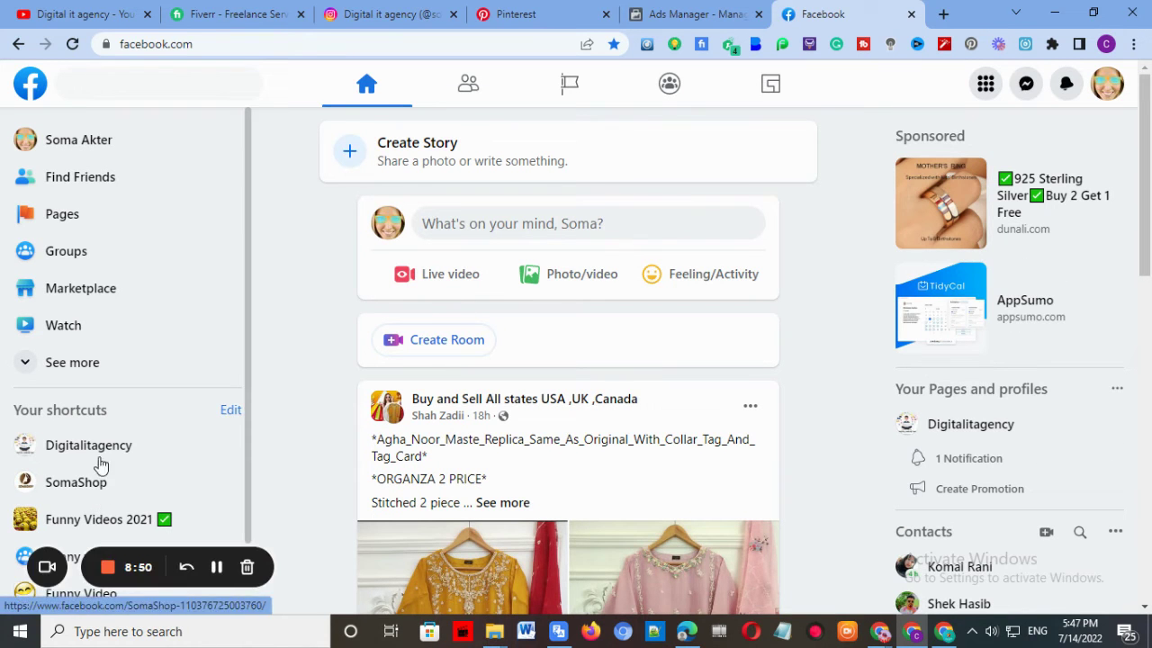
scroll(135, 374, down, 1)
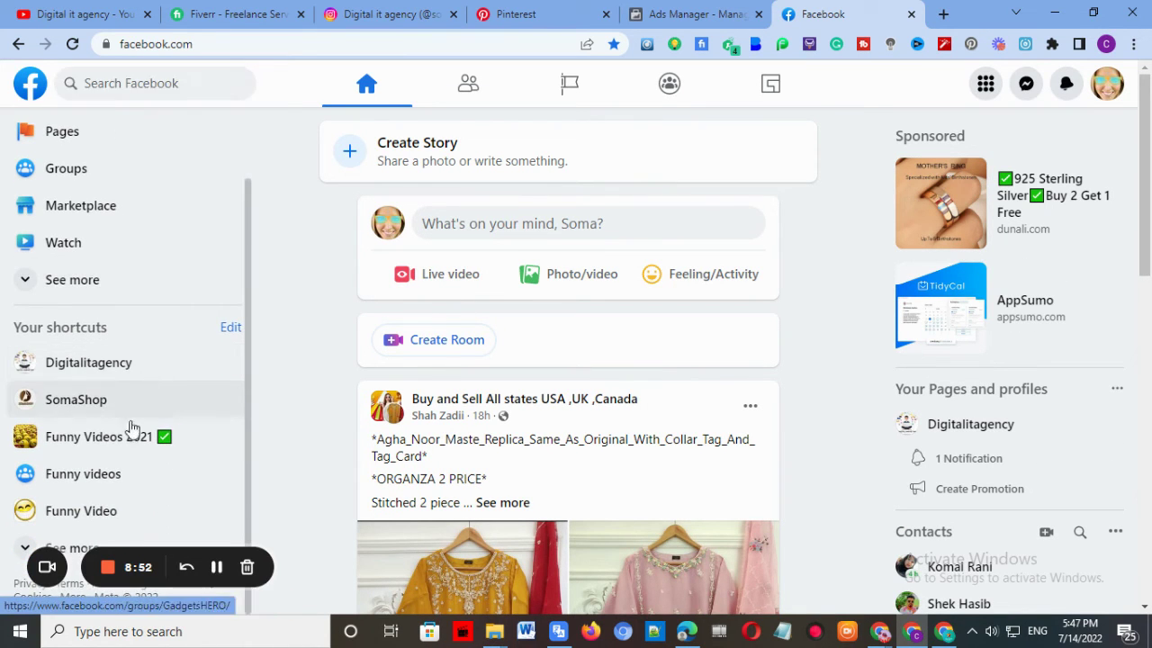
click(69, 410)
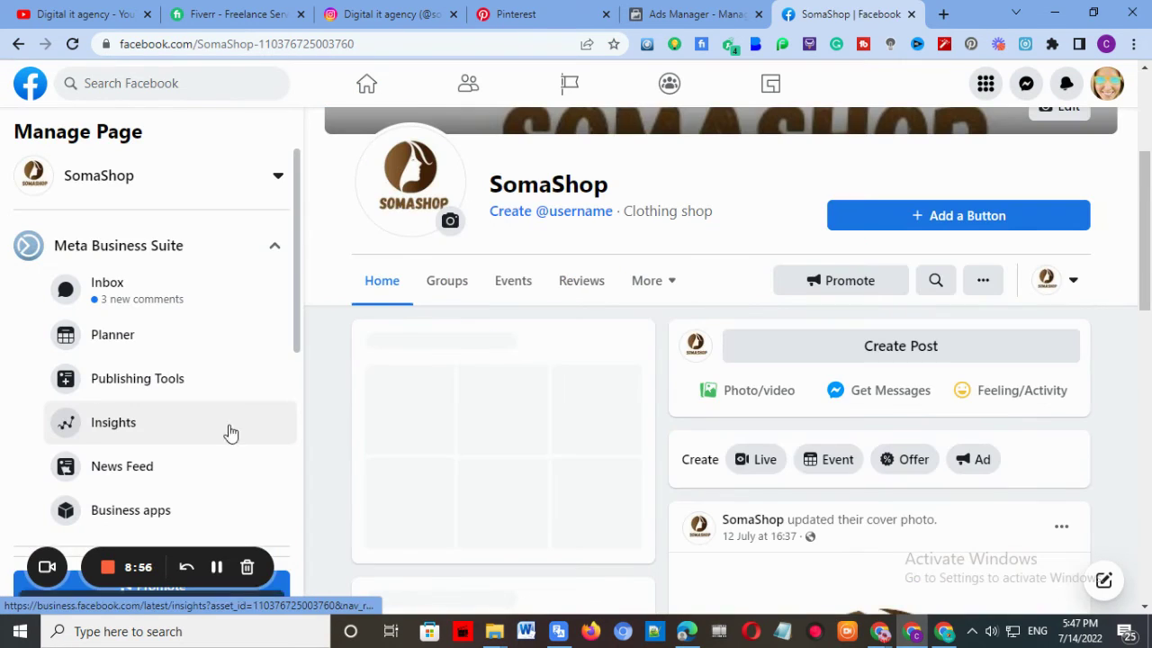
Browse the SomaShop Page's posts and check the sharing options of the new-product shoe post
scroll(823, 504, down, 5)
scroll(694, 466, down, 5)
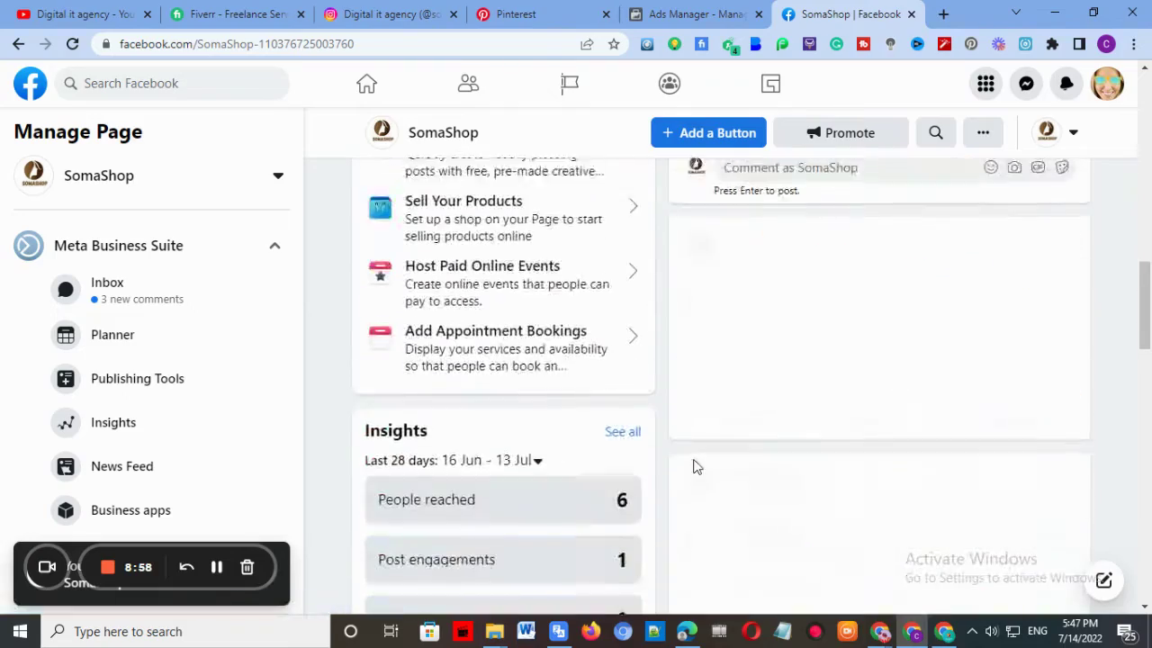
scroll(698, 463, down, 3)
scroll(703, 459, down, 8)
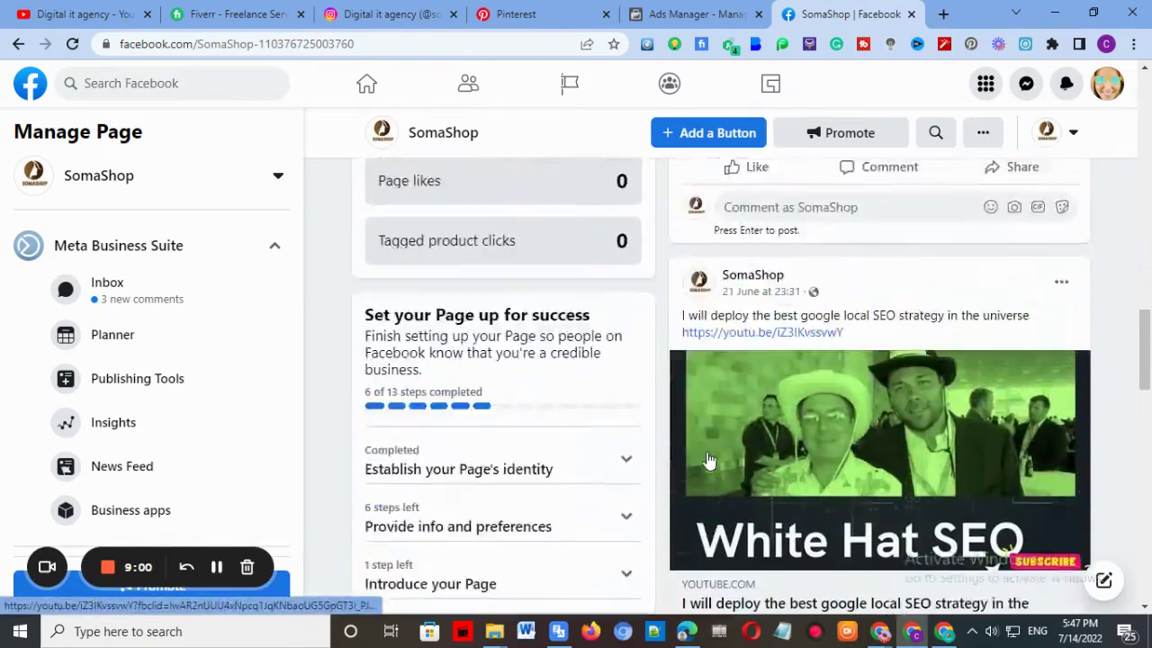
scroll(703, 450, down, 1)
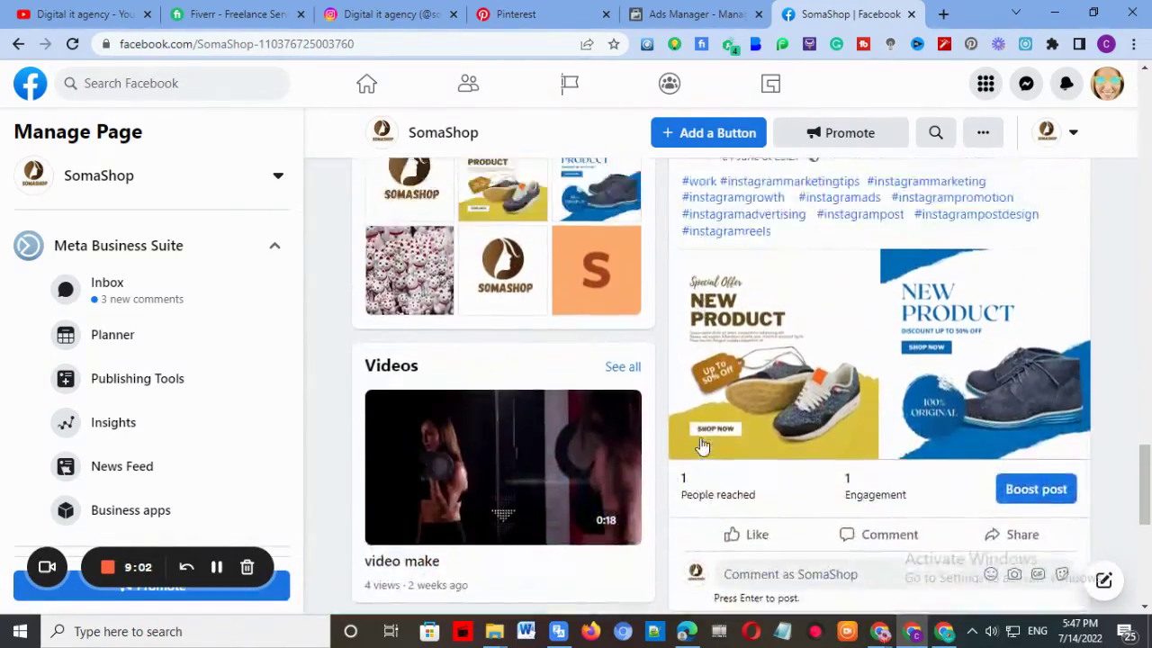
scroll(765, 405, up, 3)
scroll(958, 369, down, 7)
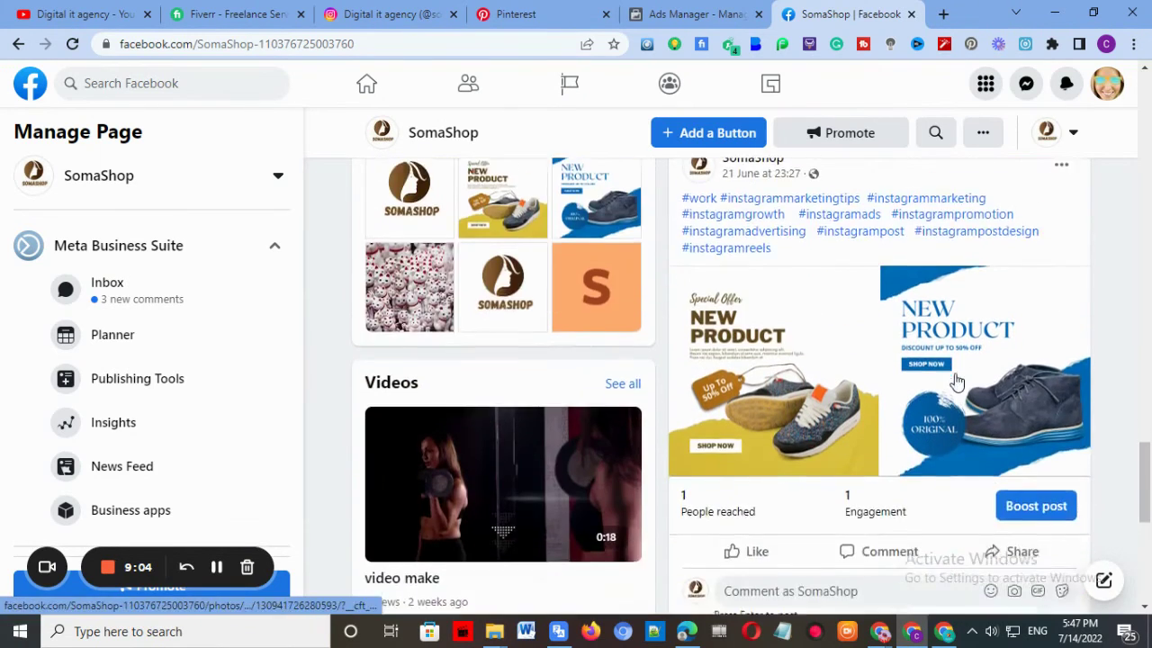
click(998, 321)
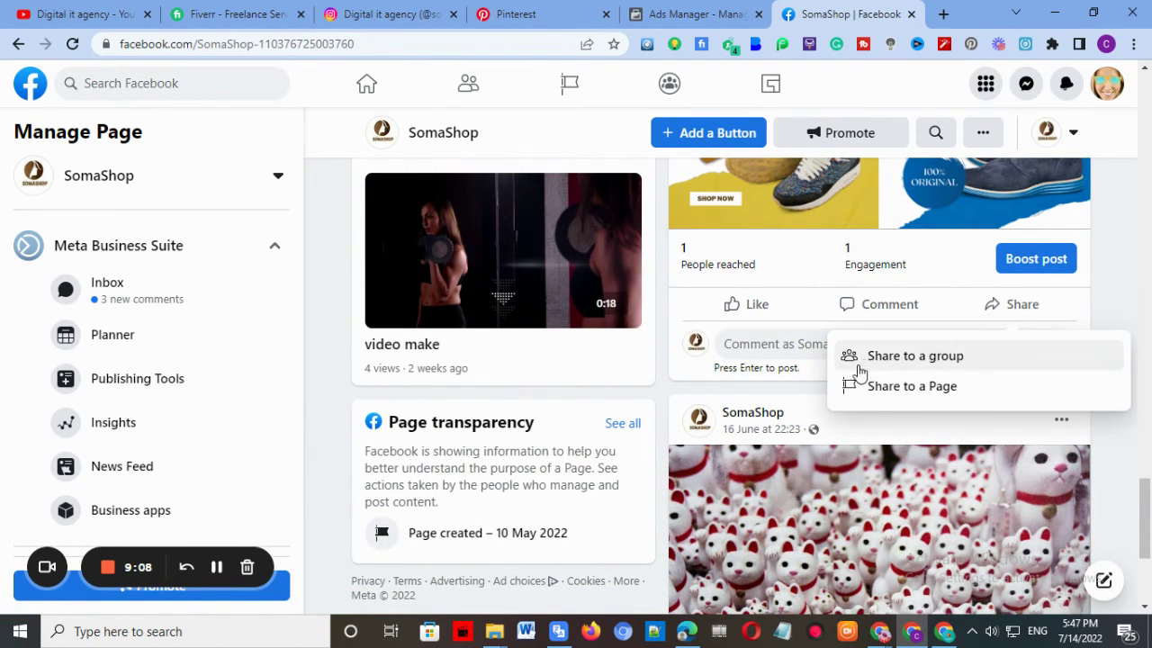
scroll(936, 393, up, 4)
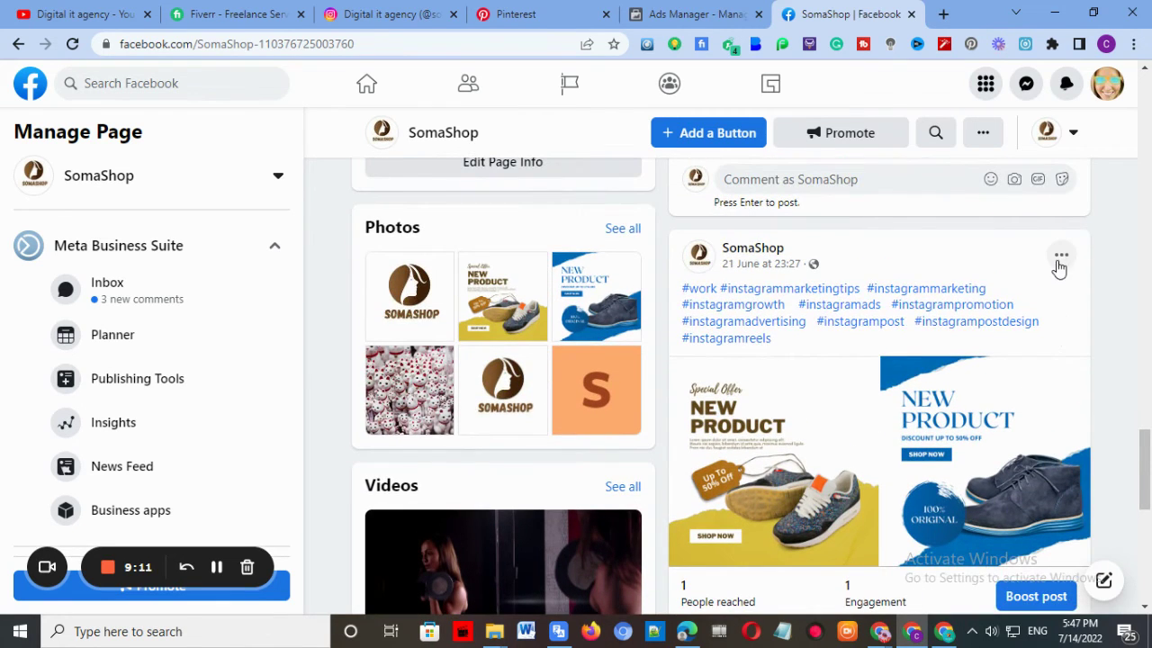
Copy the embed code of the SomaShop new-product shoe post dated 21 June at 23:27
click(1060, 259)
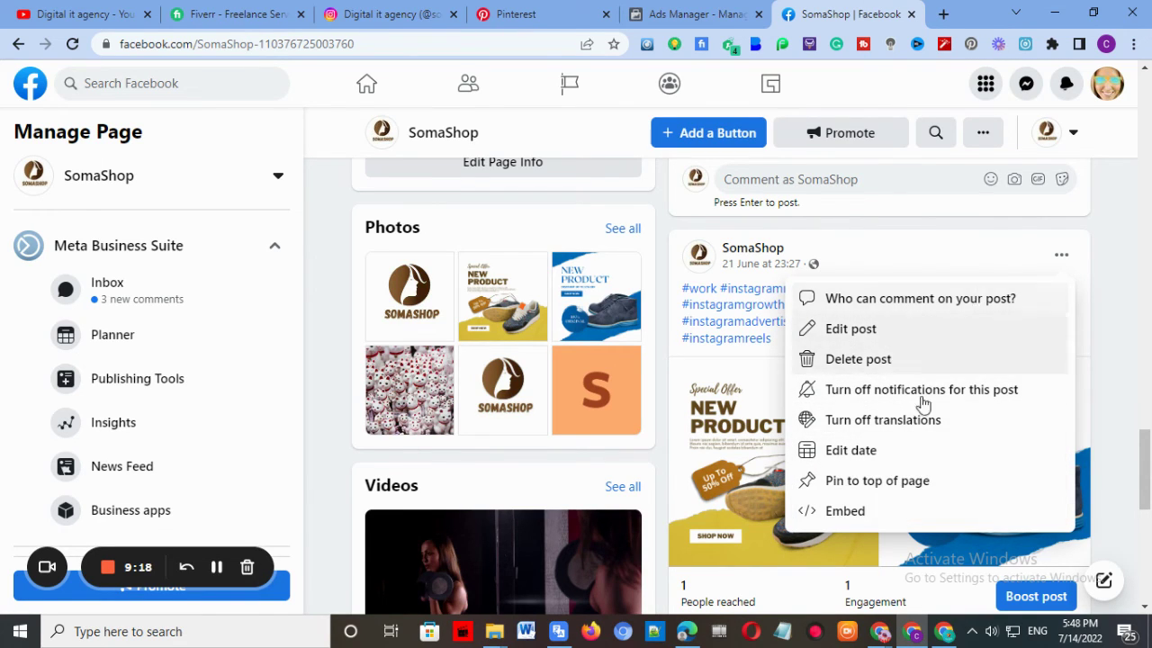
click(847, 510)
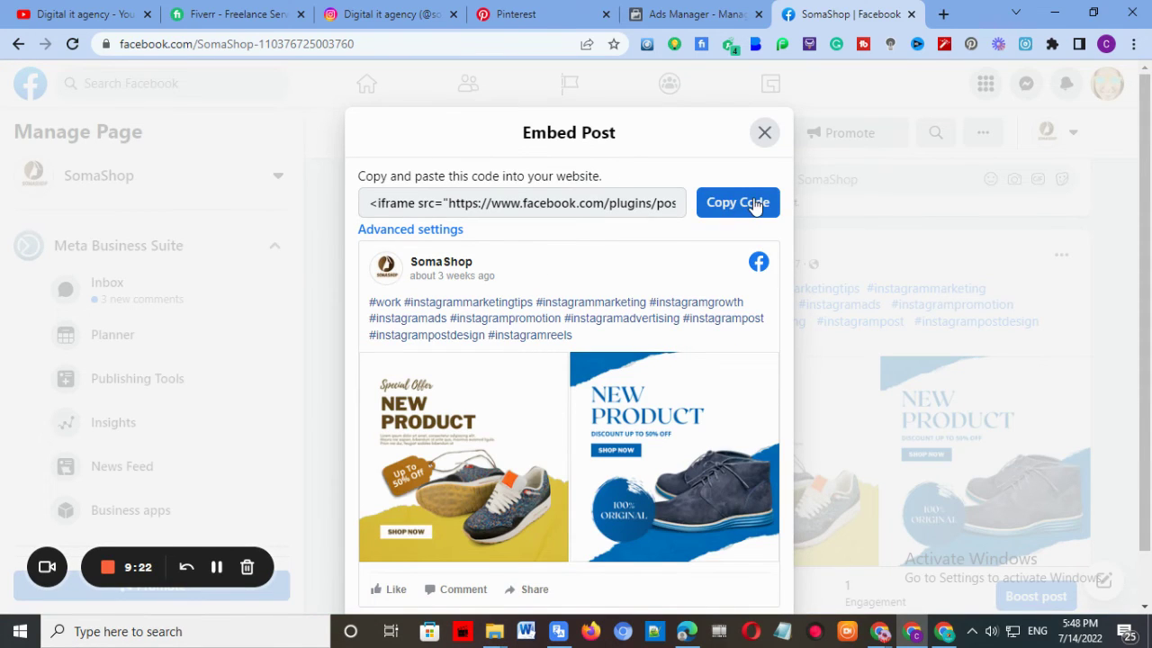
click(746, 205)
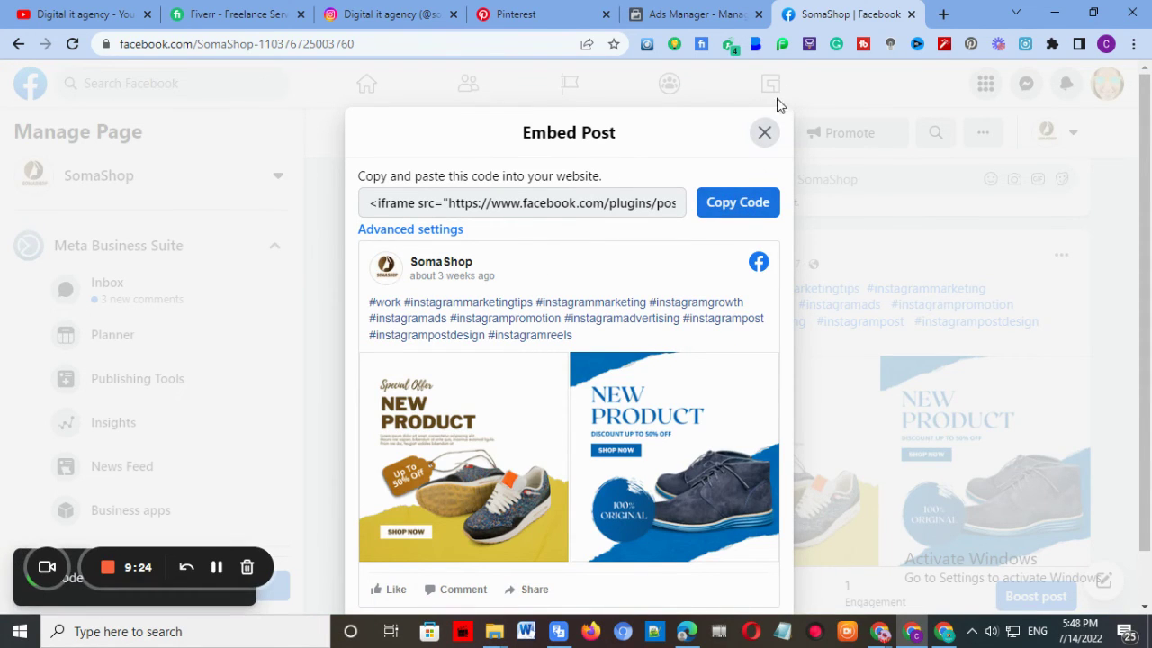
Switch back to Ads Manager and try to use the copied embed code as the ad's website URL
click(680, 18)
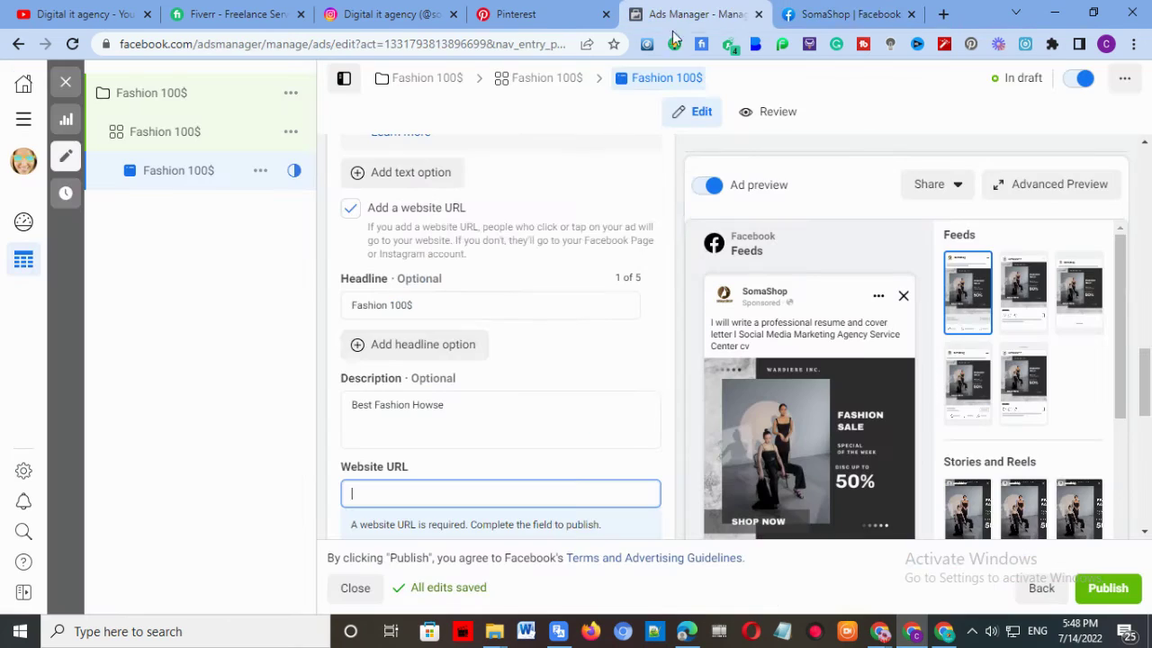
right_click(394, 490)
click(535, 332)
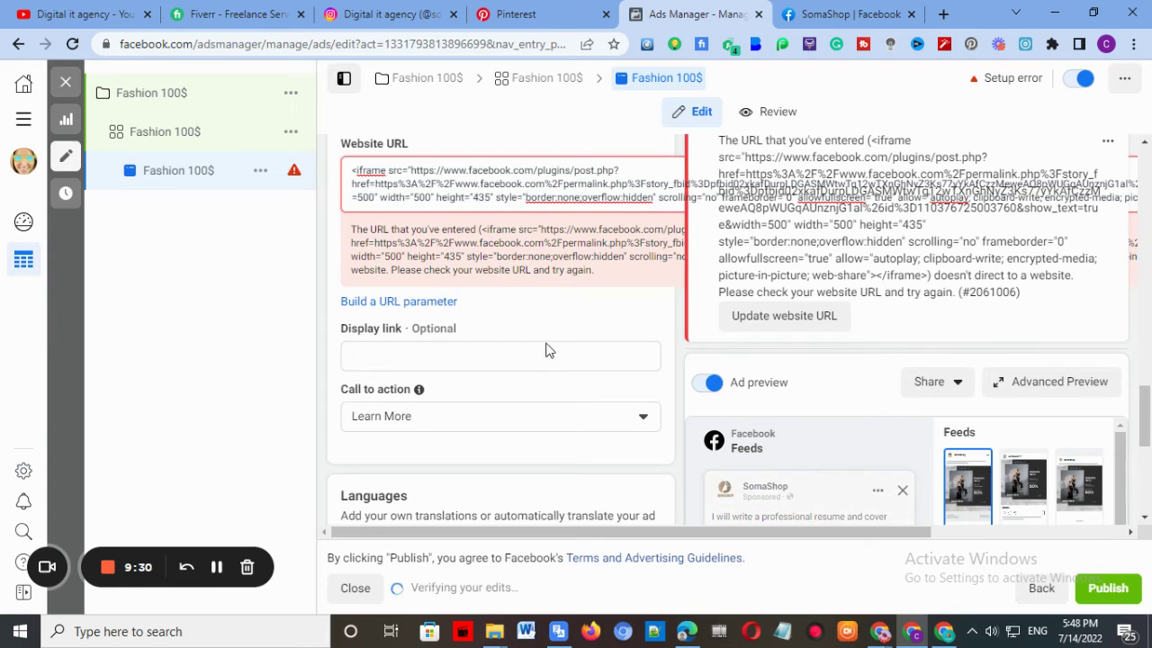
Switch to the SomaShop Page, close the Embed Post dialog and copy the Page's link address from the 21 June post's header
scroll(562, 295, up, 2)
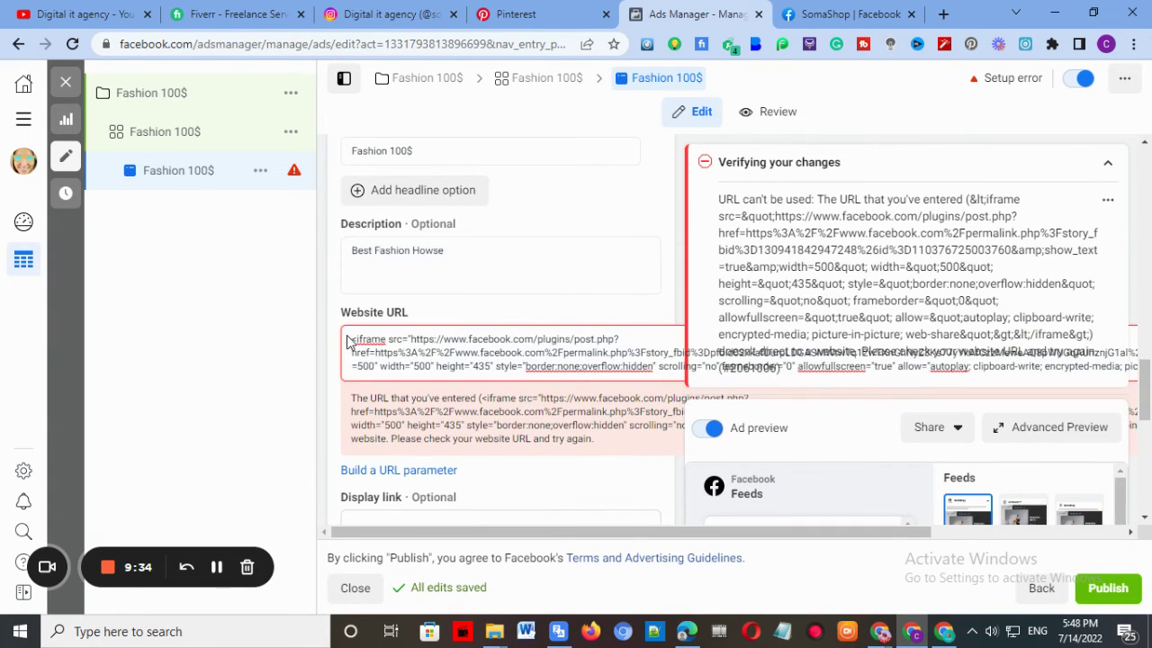
scroll(529, 312, down, 2)
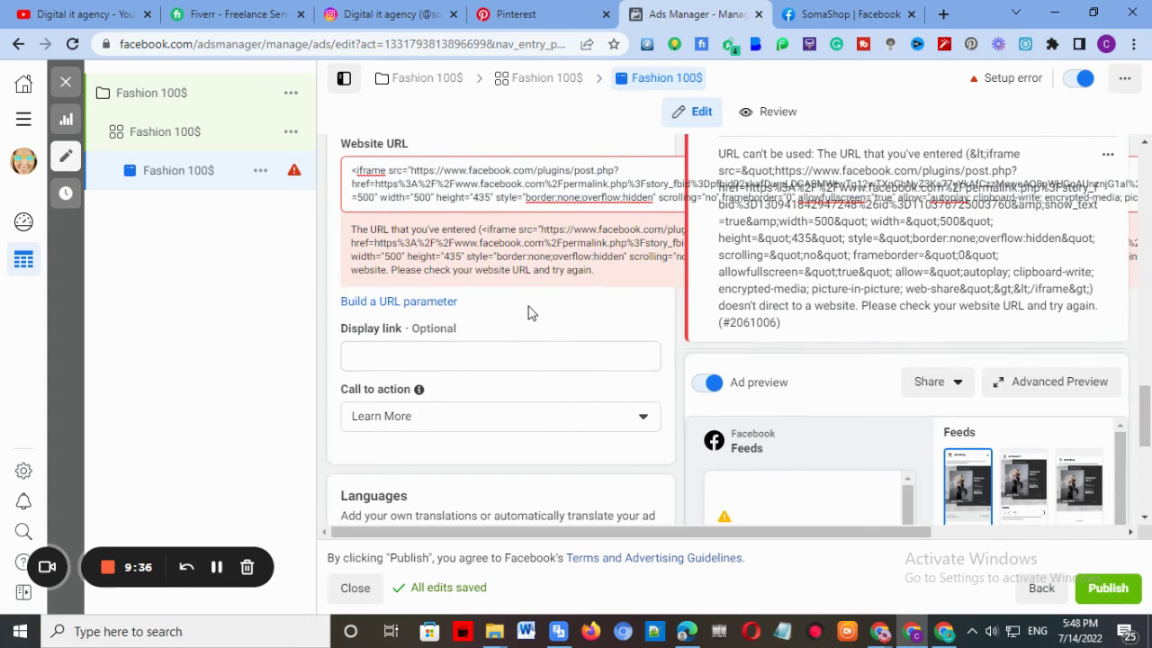
scroll(497, 301, up, 1)
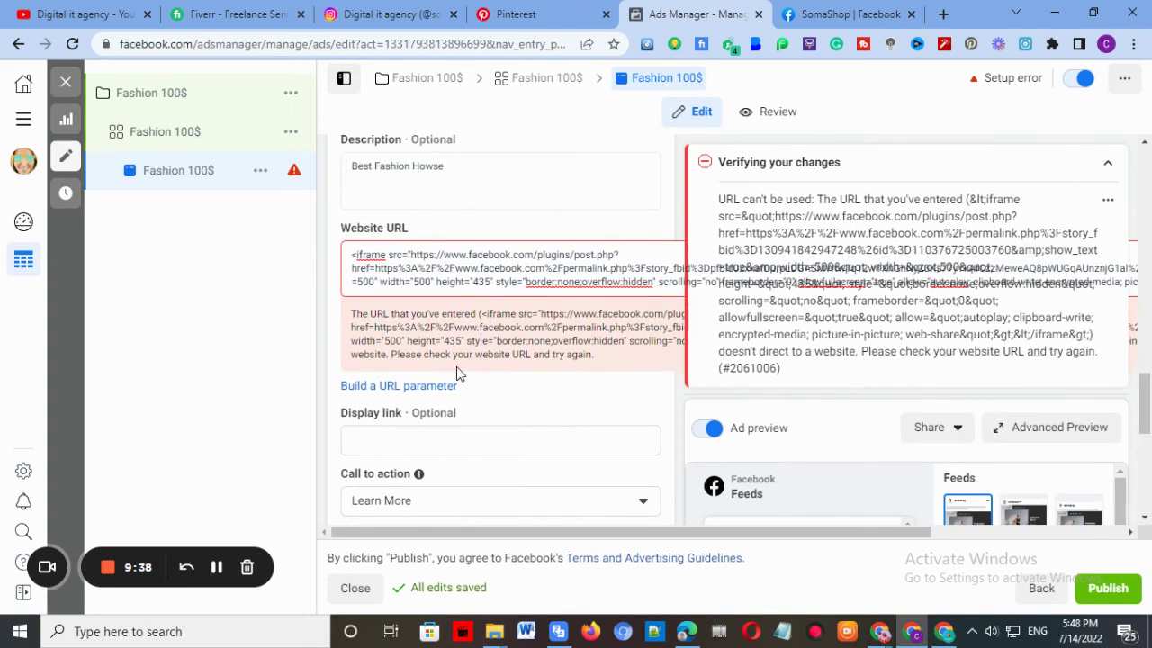
scroll(456, 374, down, 1)
scroll(567, 342, down, 1)
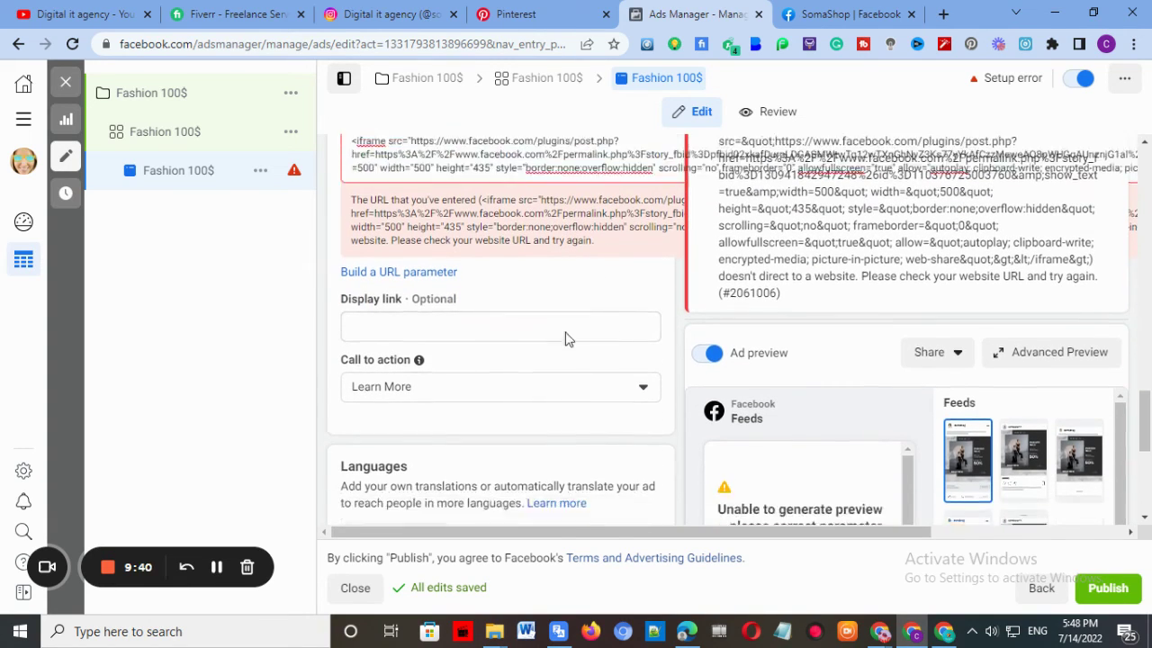
scroll(567, 340, down, 2)
click(428, 183)
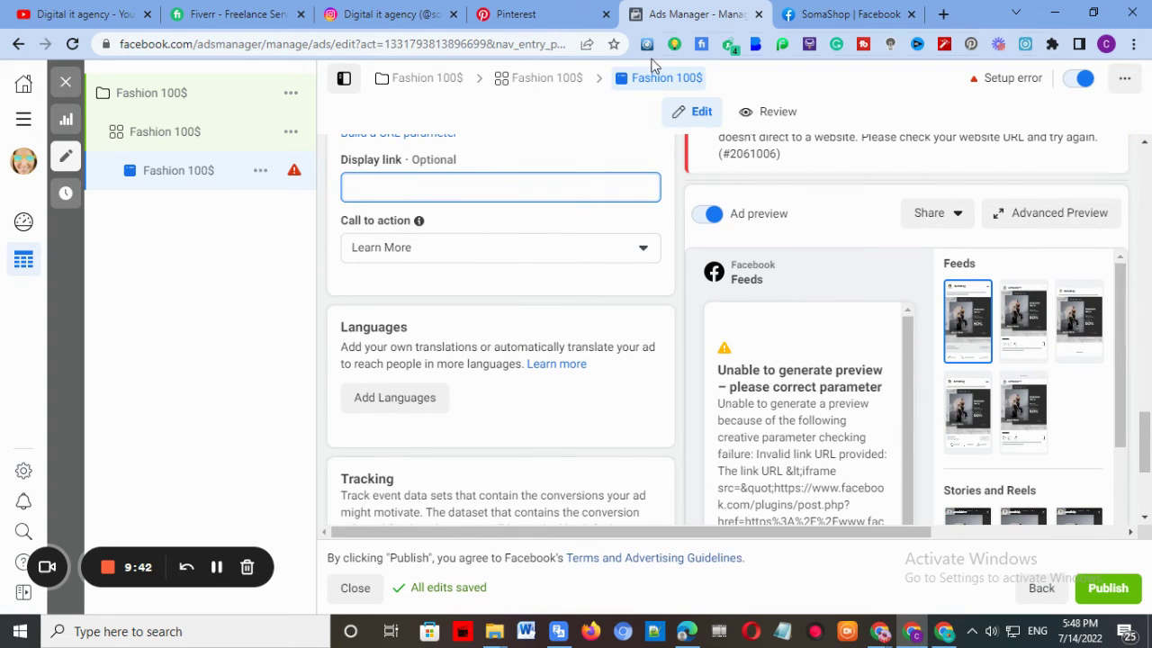
click(846, 14)
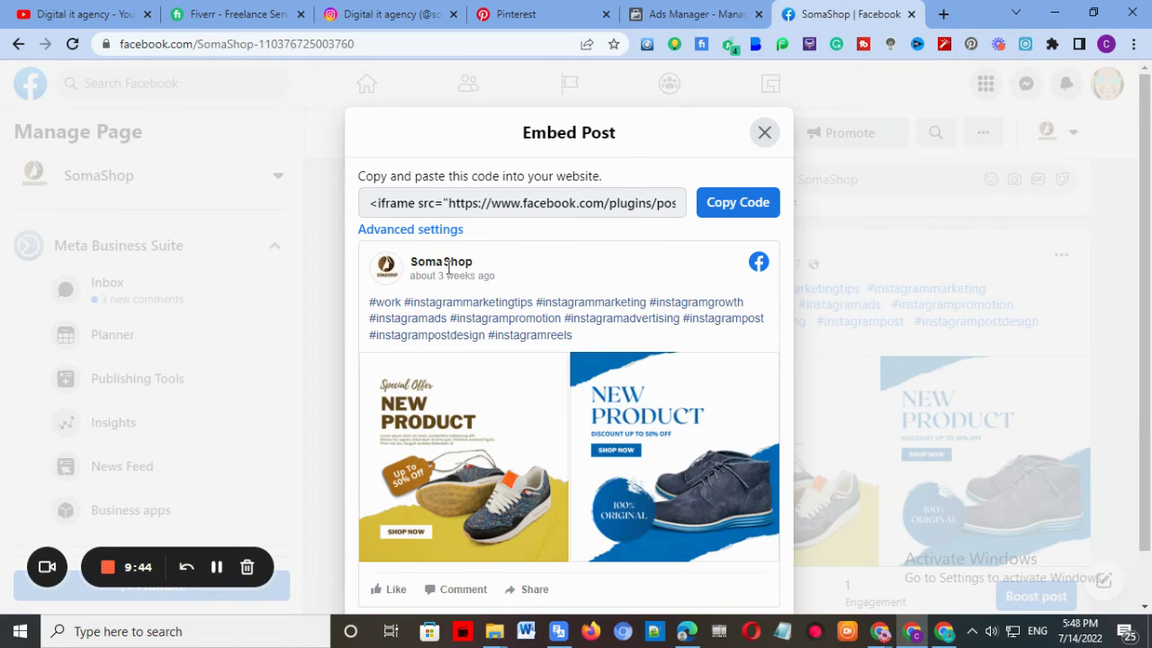
click(764, 133)
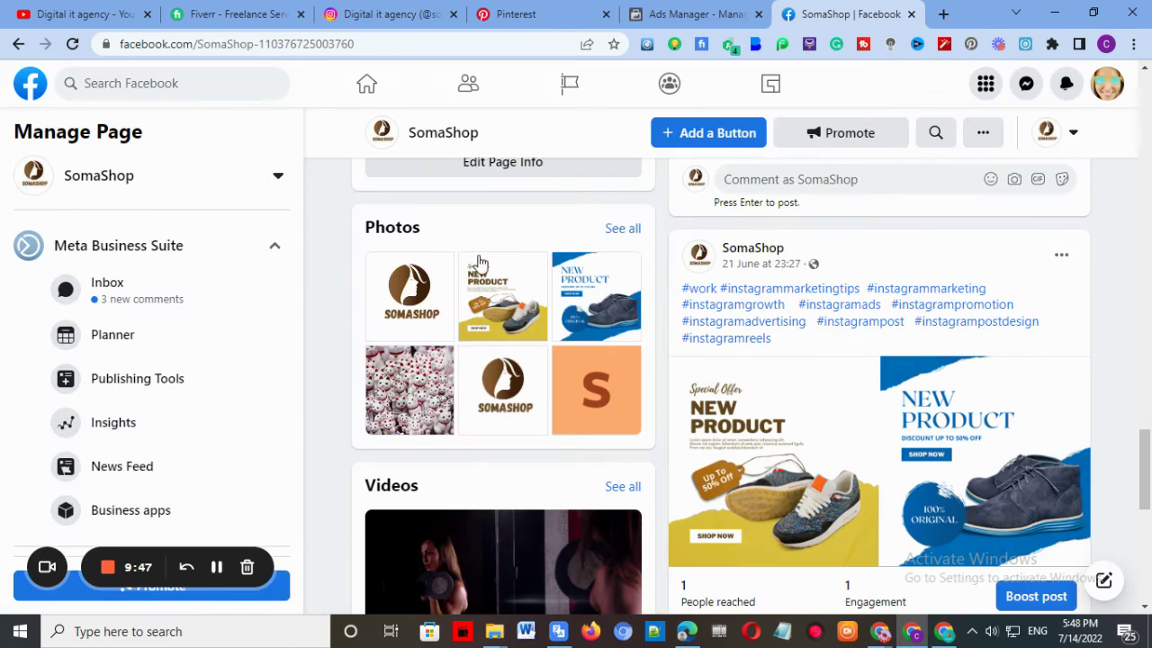
right_click(736, 250)
click(783, 366)
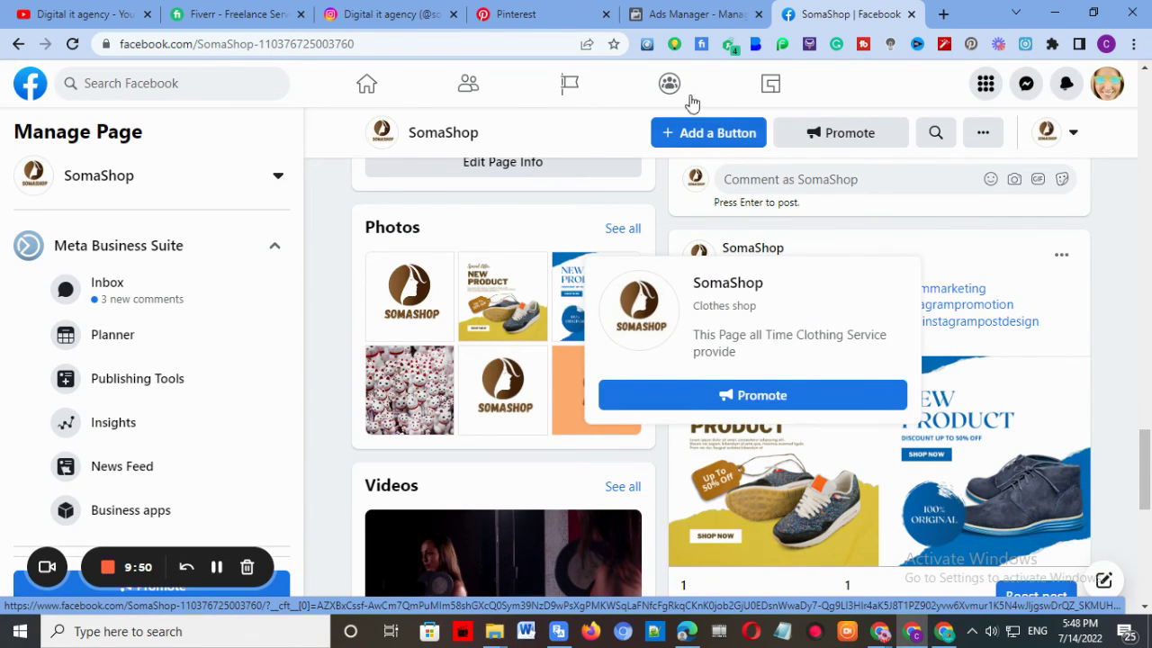
Switch back to Ads Manager and paste the copied SomaShop Page link as the ad's display link
click(689, 14)
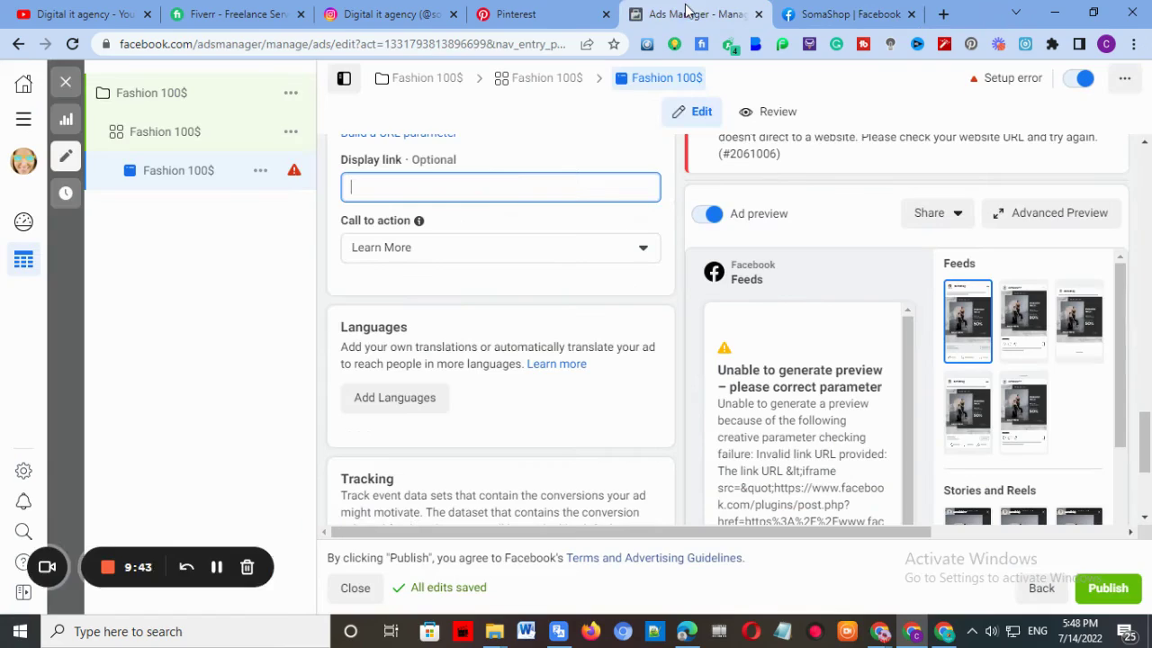
right_click(403, 185)
click(438, 312)
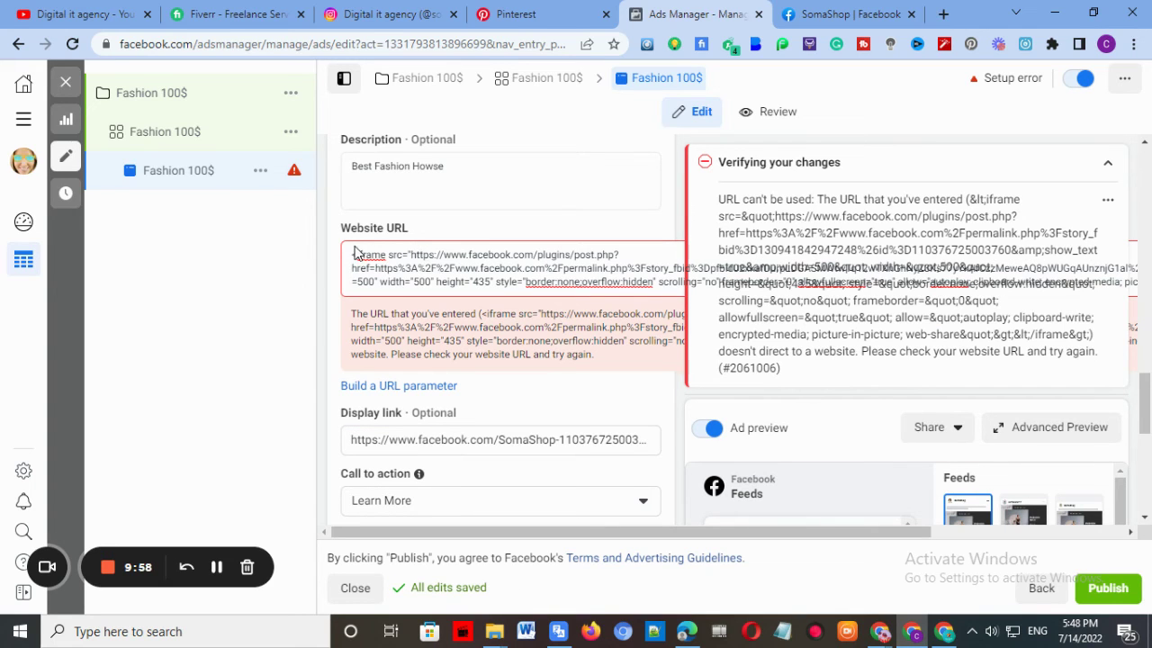
Replace the embed code in the ad's website URL with the copied SomaShop Page link
drag(601, 281, 355, 254)
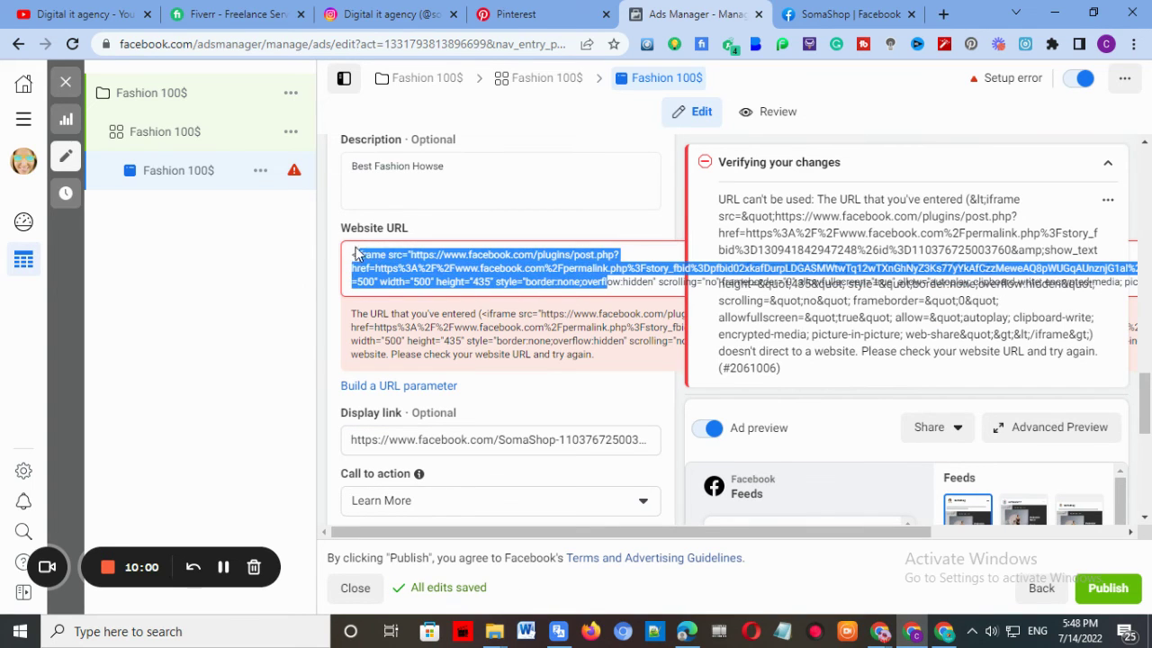
key(BackSpace)
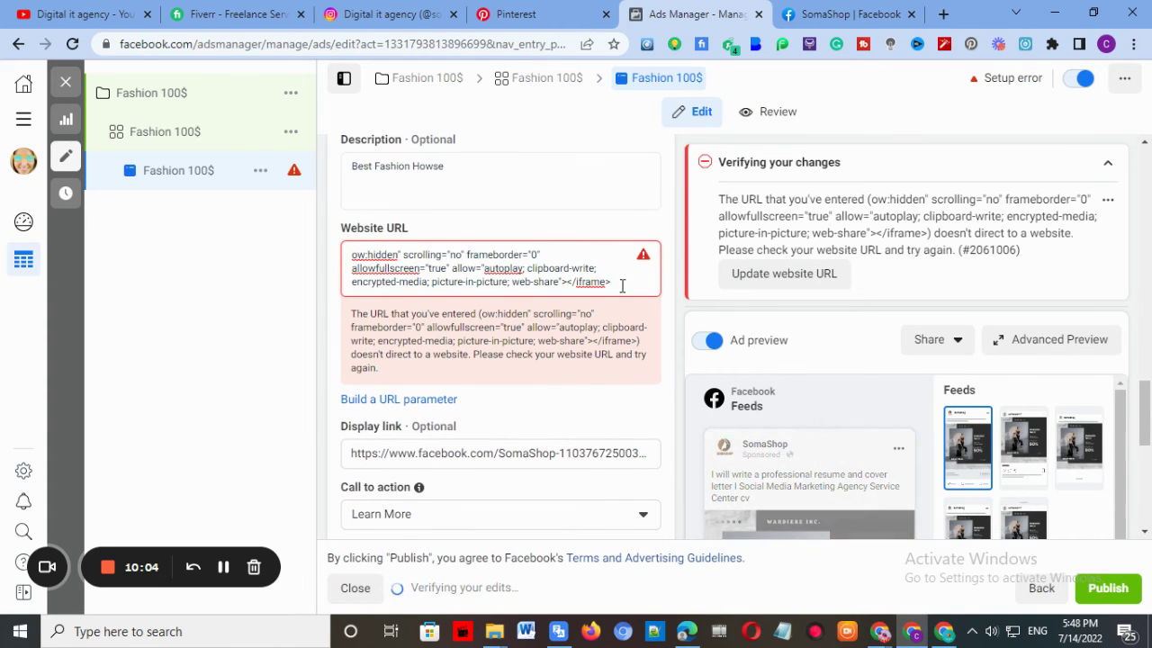
drag(622, 283, 352, 254)
key(BackSpace)
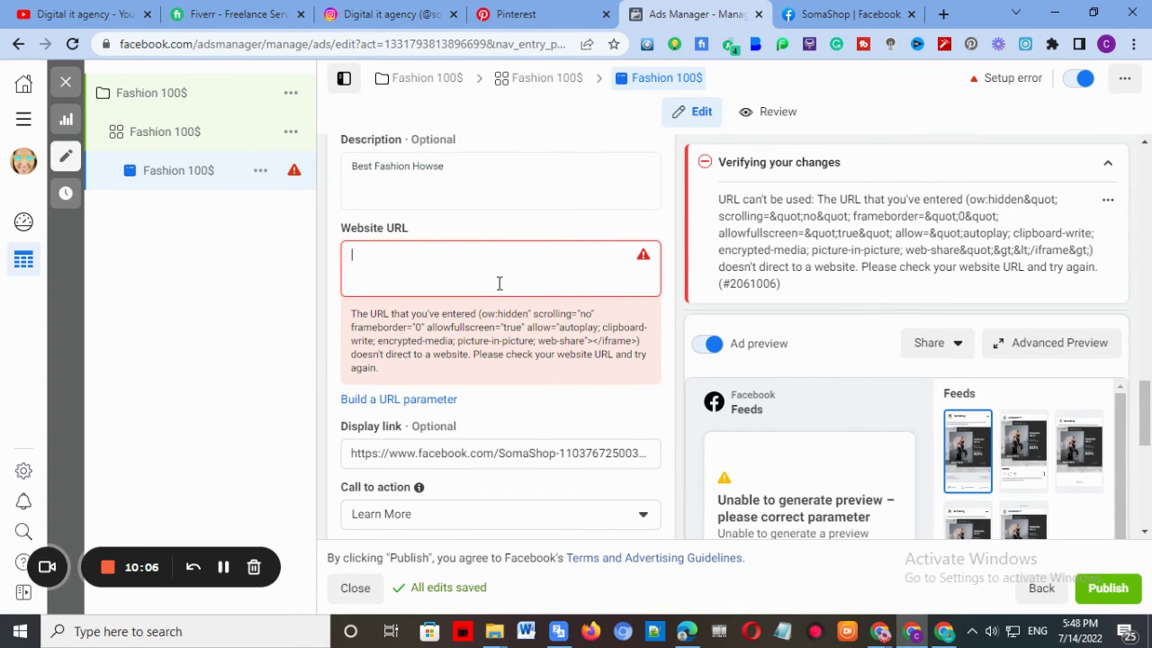
right_click(419, 263)
click(439, 394)
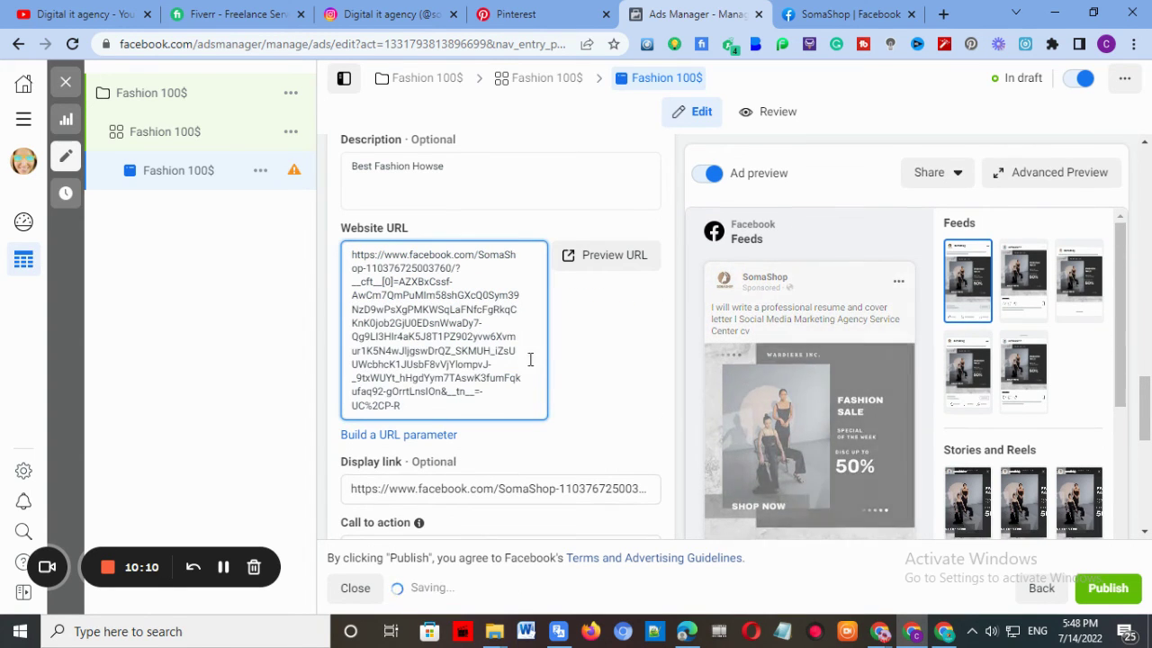
click(618, 386)
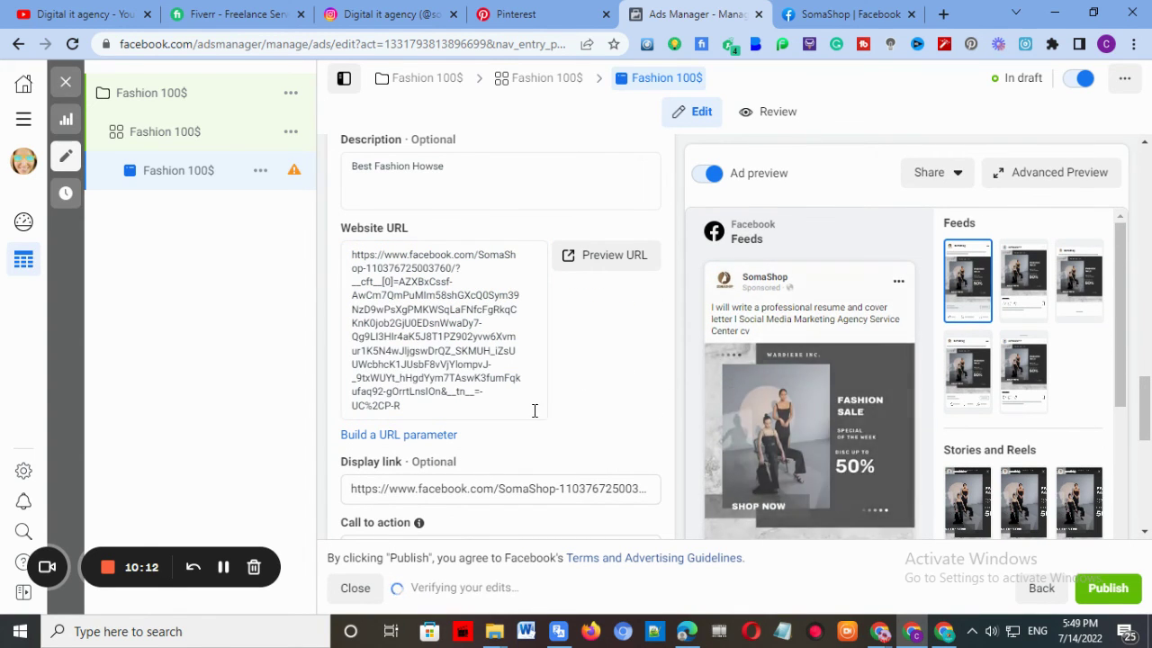
Set the ad's call to action to Contact Us
scroll(533, 410, down, 2)
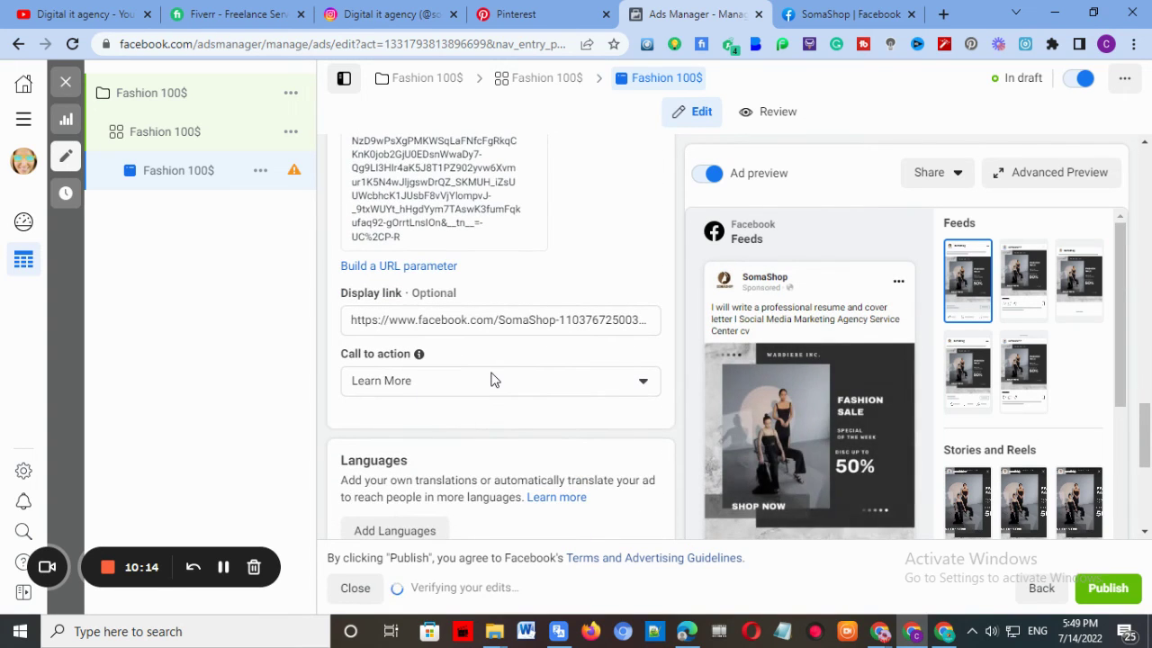
scroll(492, 378, down, 1)
click(475, 301)
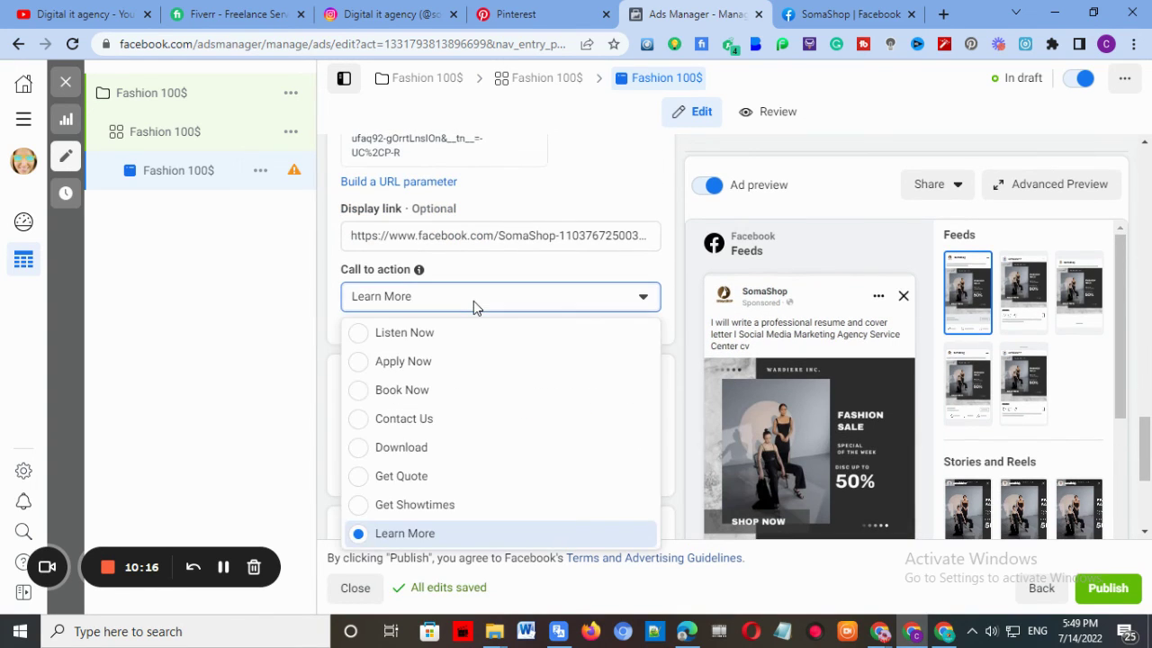
click(469, 420)
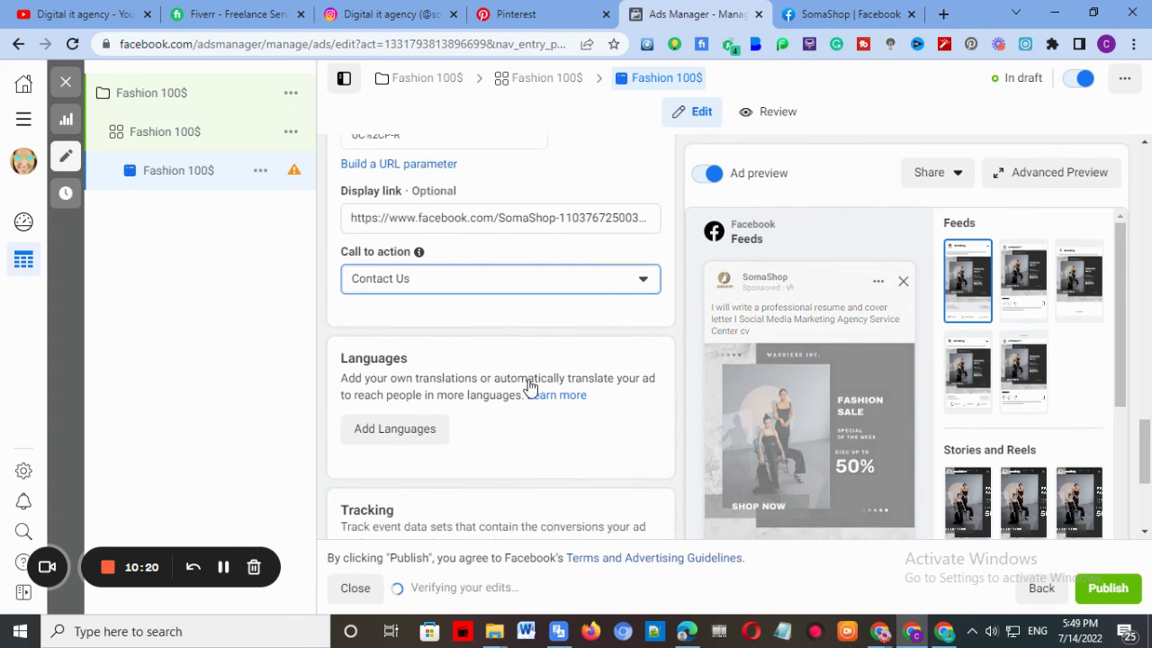
Try to add "bangla" as an extra language for the ad, and close the language settings
scroll(527, 385, down, 3)
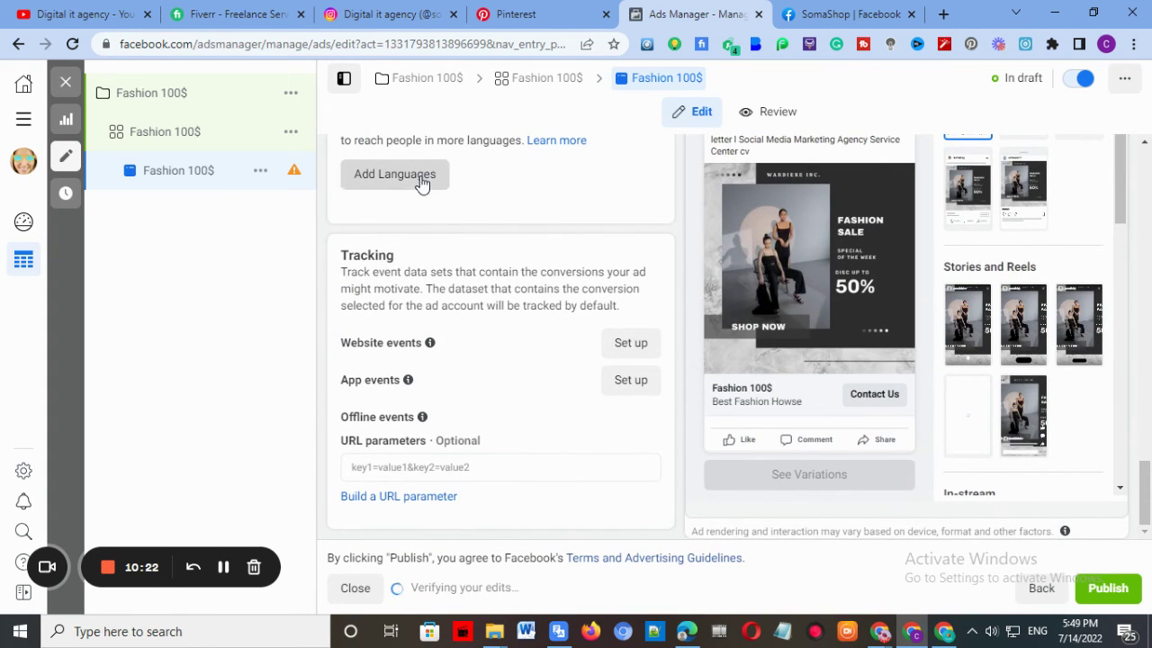
click(424, 181)
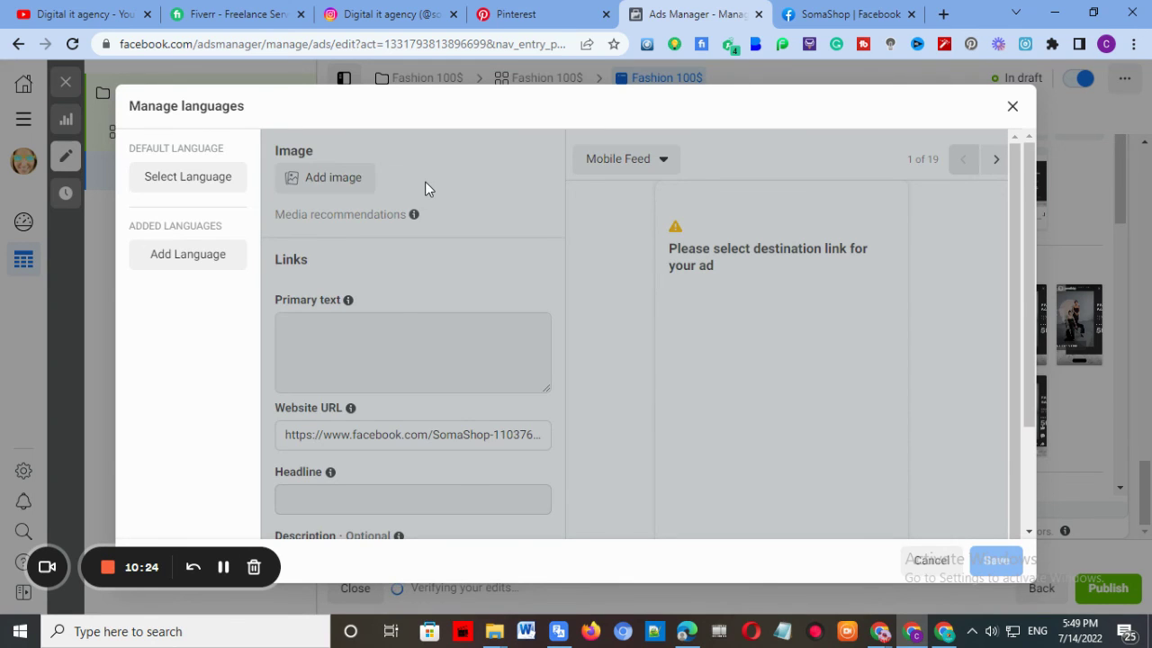
scroll(423, 260, down, 3)
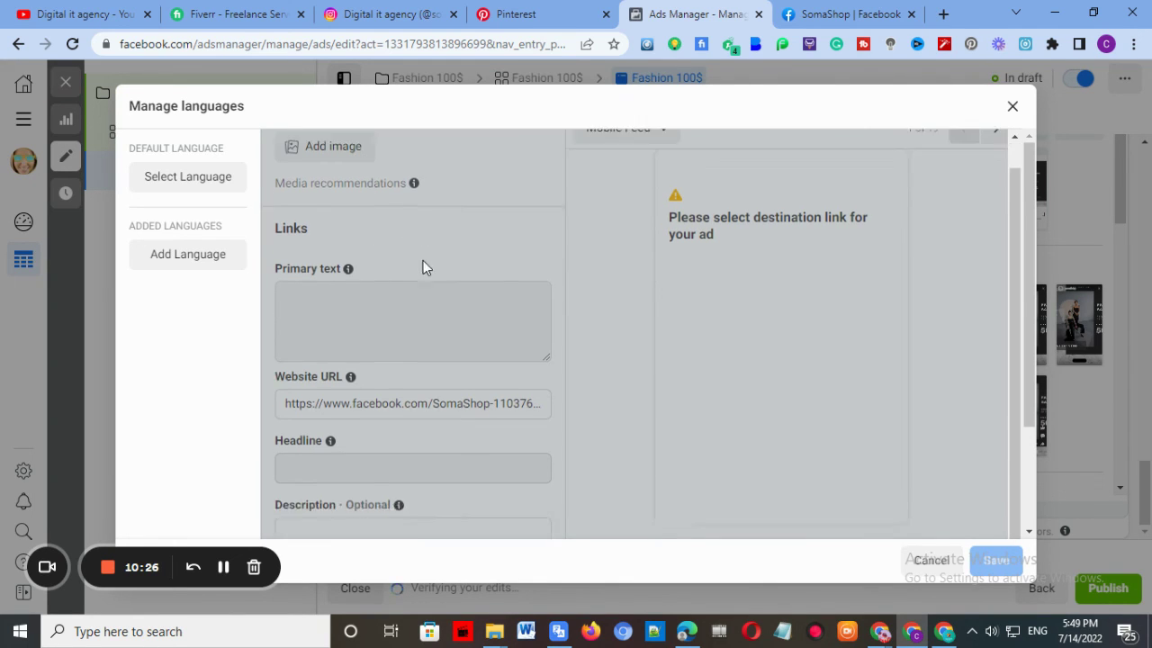
scroll(424, 360, up, 3)
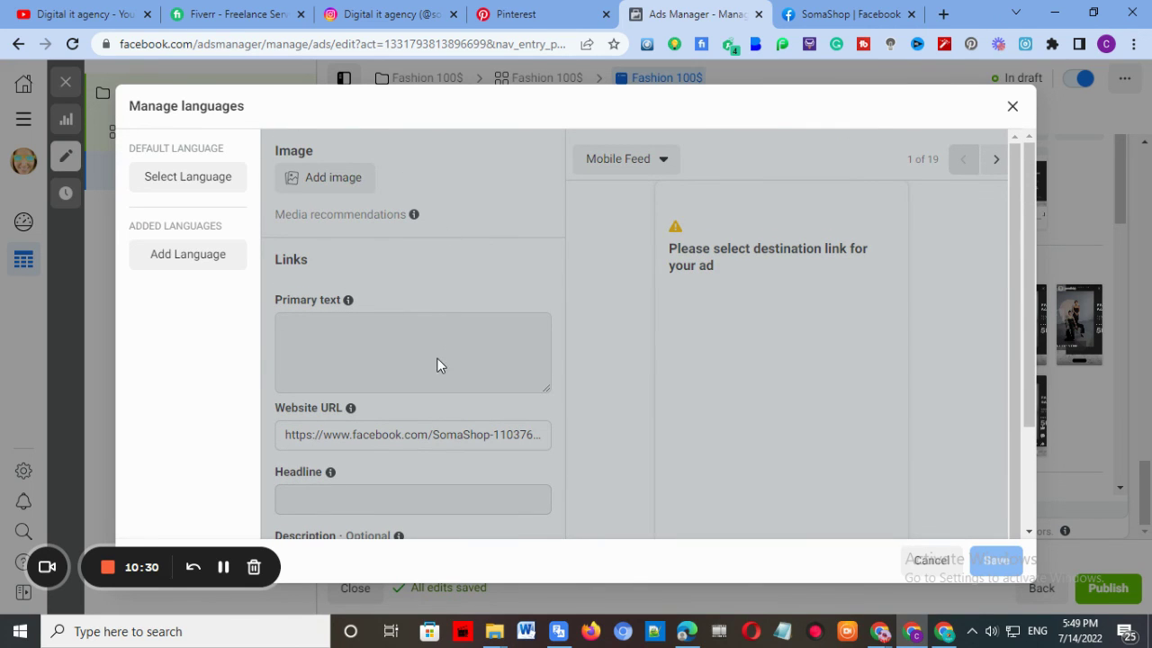
click(200, 255)
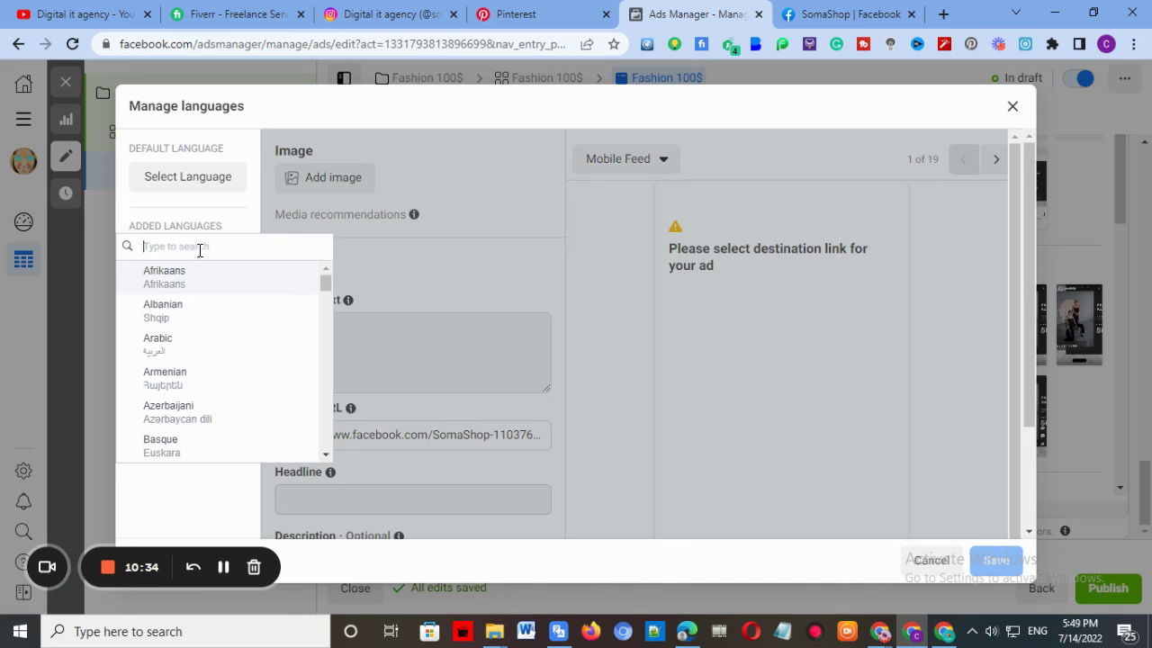
text(b)
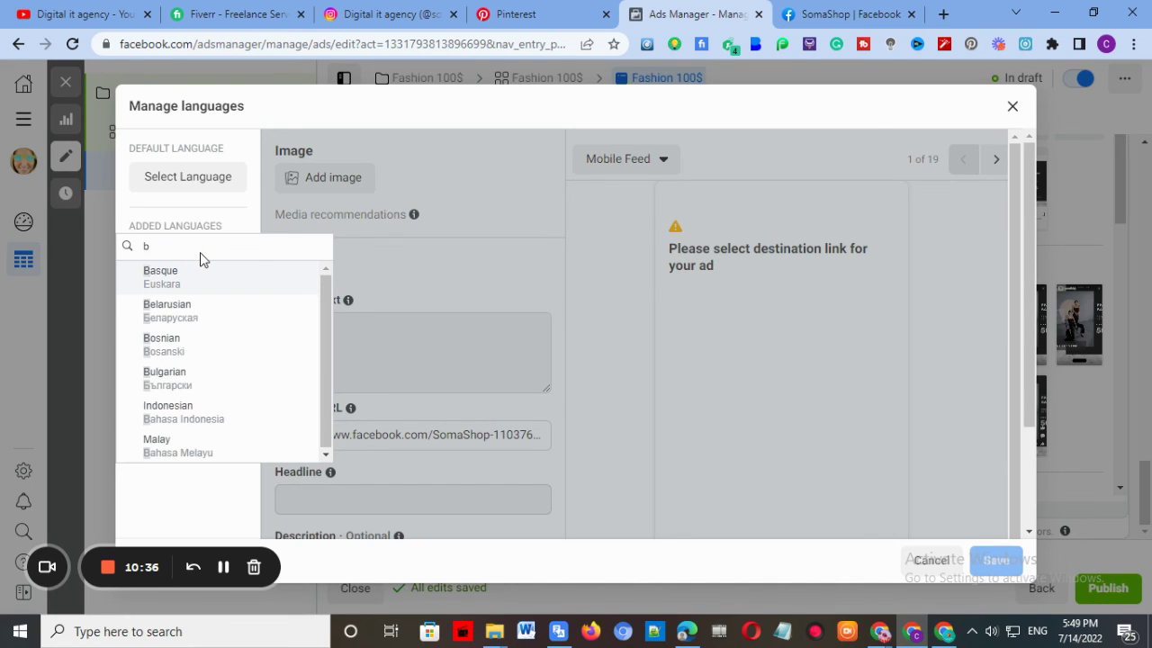
text(angla)
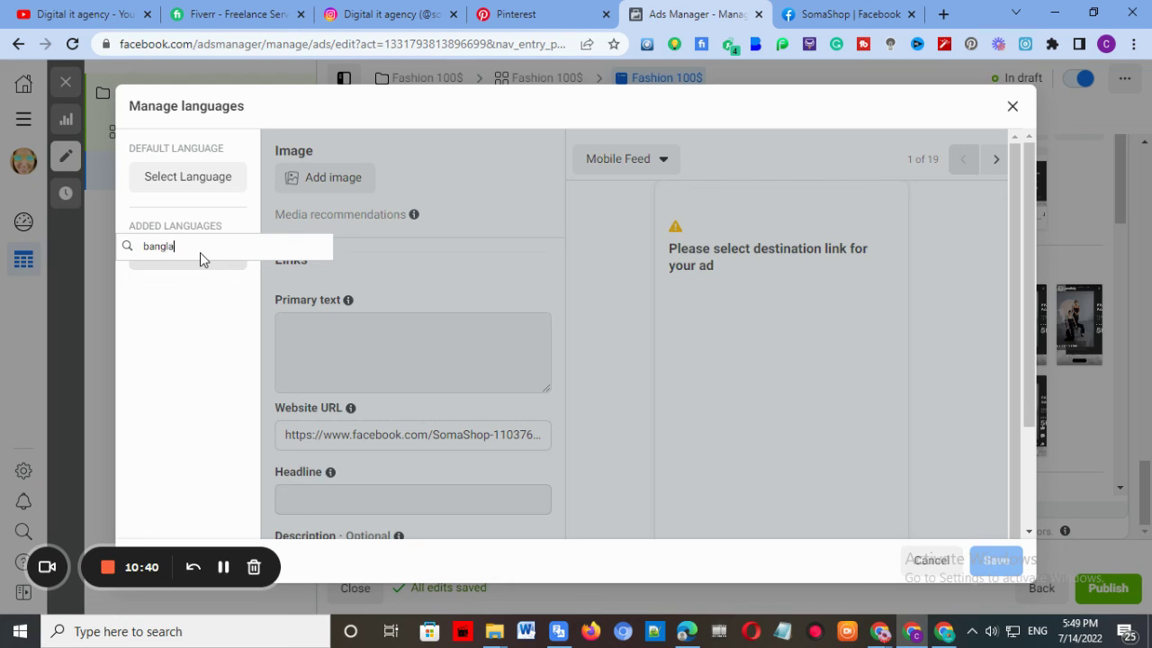
click(426, 263)
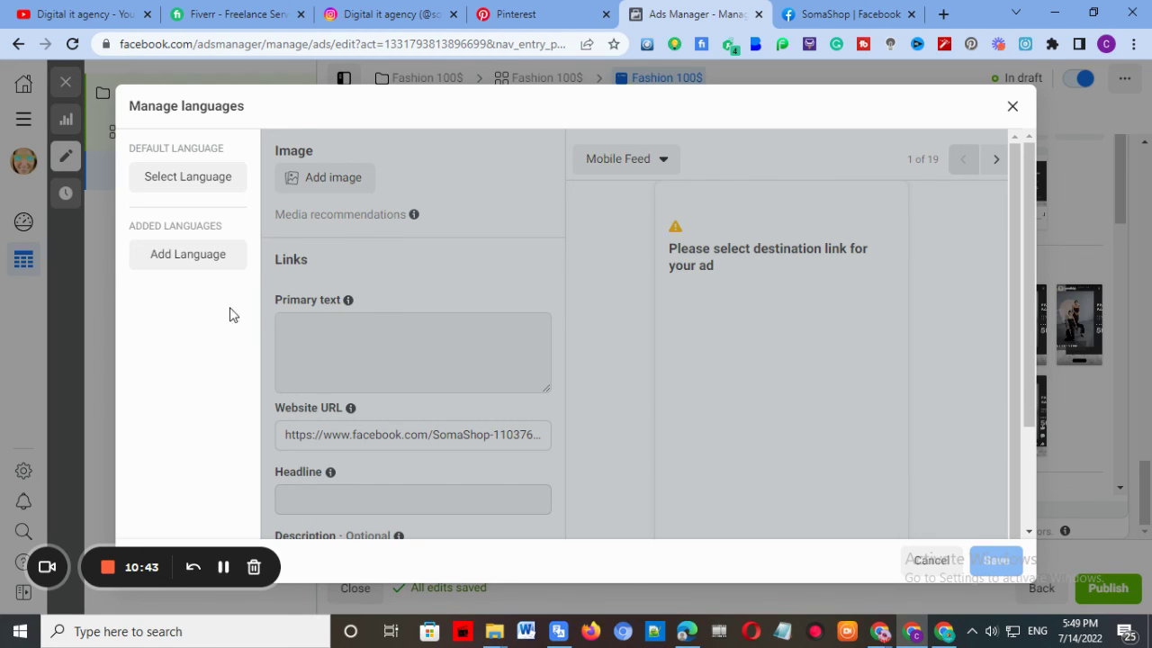
click(1013, 107)
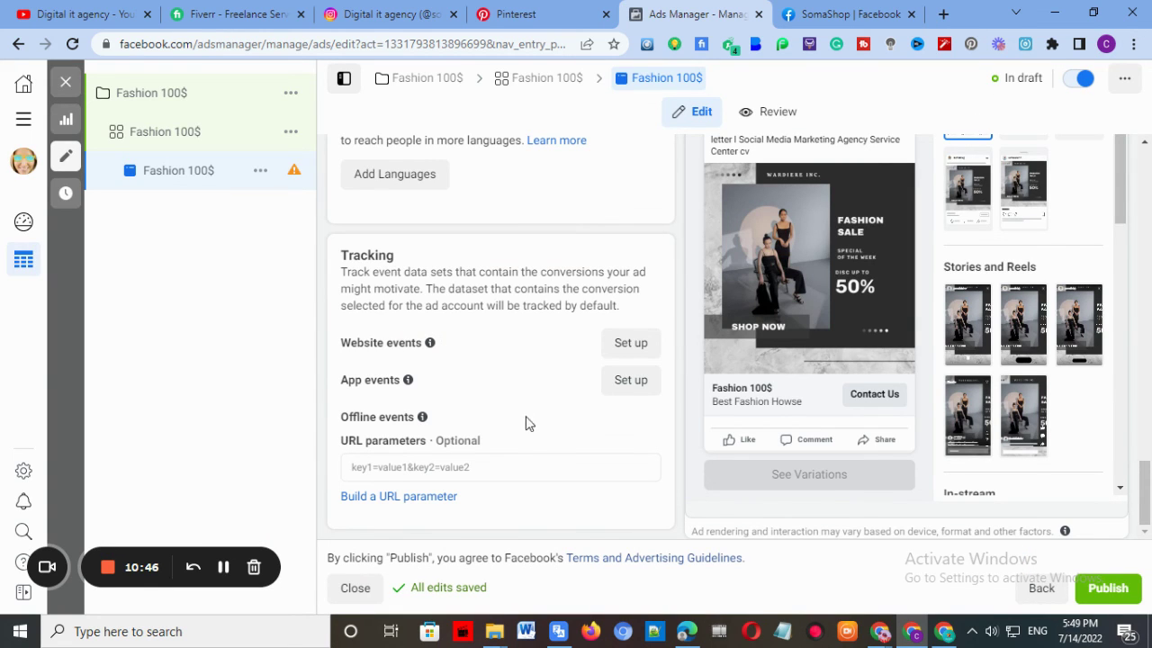